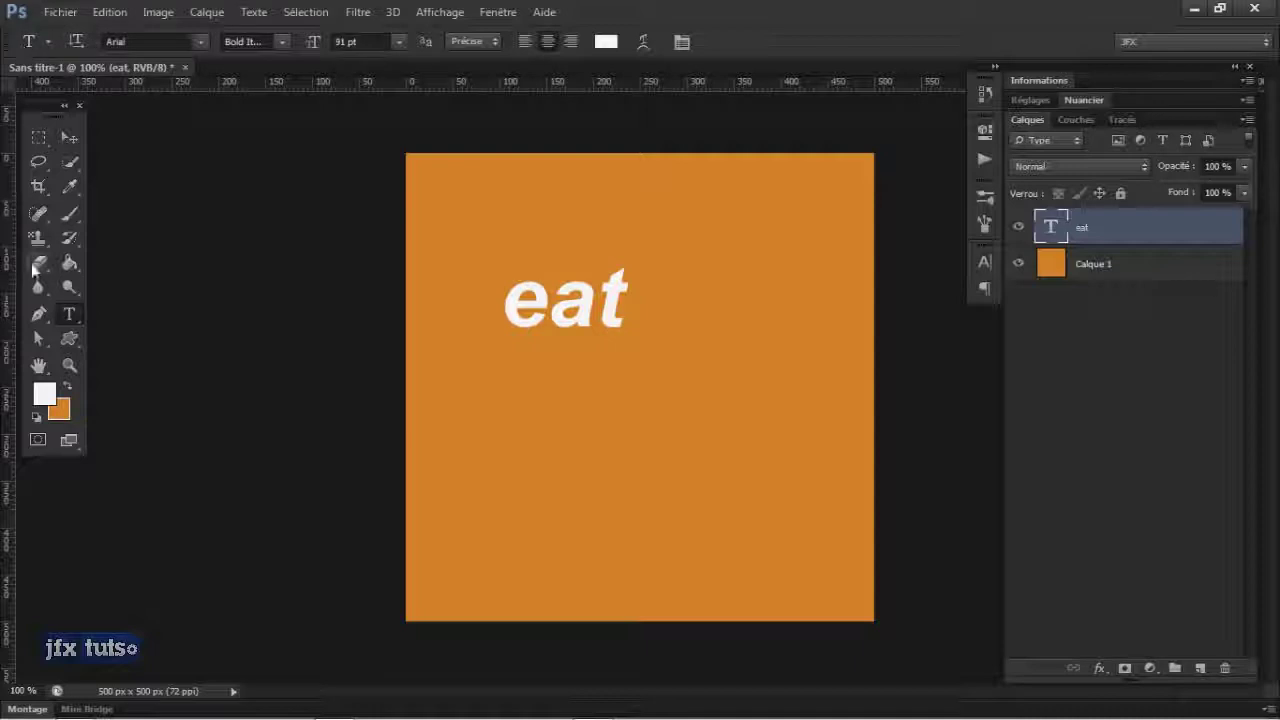
Step: Look over the Type tool variants and browse the list of available fonts
{"action": "left_click", "coordinate": [70, 315]}
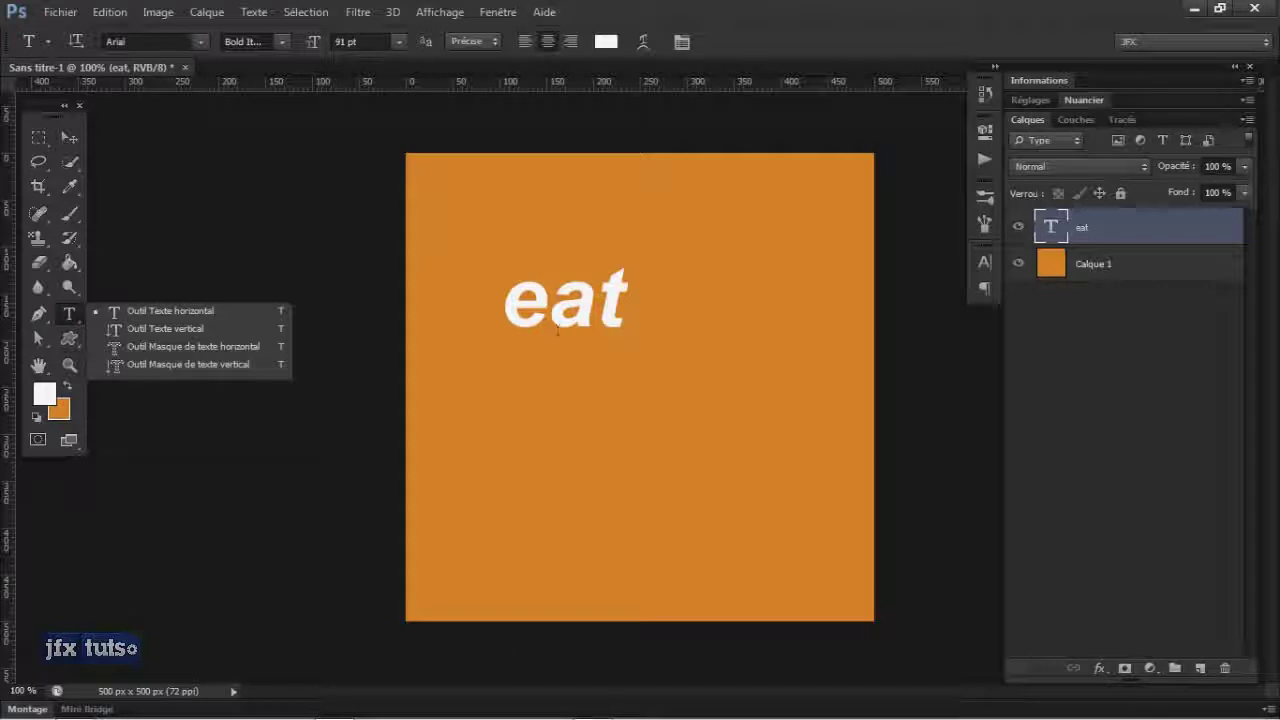
{"action": "left_click", "coordinate": [647, 15]}
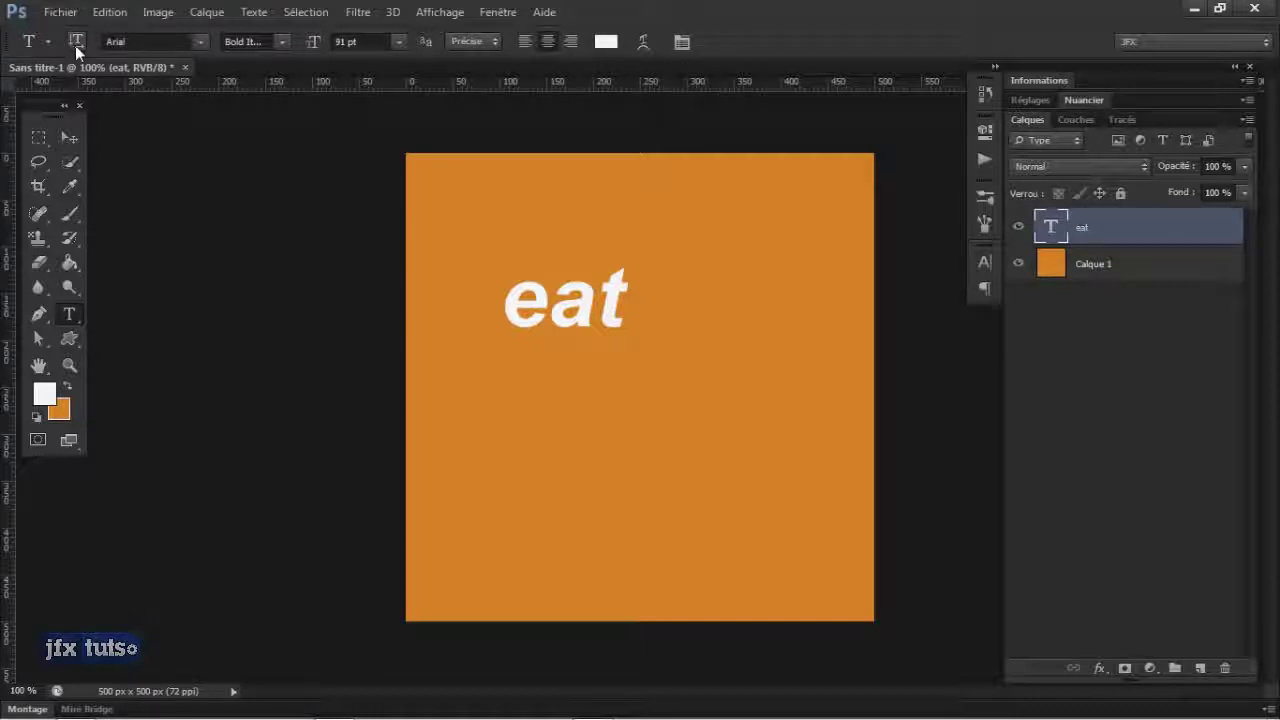
{"action": "left_click", "coordinate": [143, 41]}
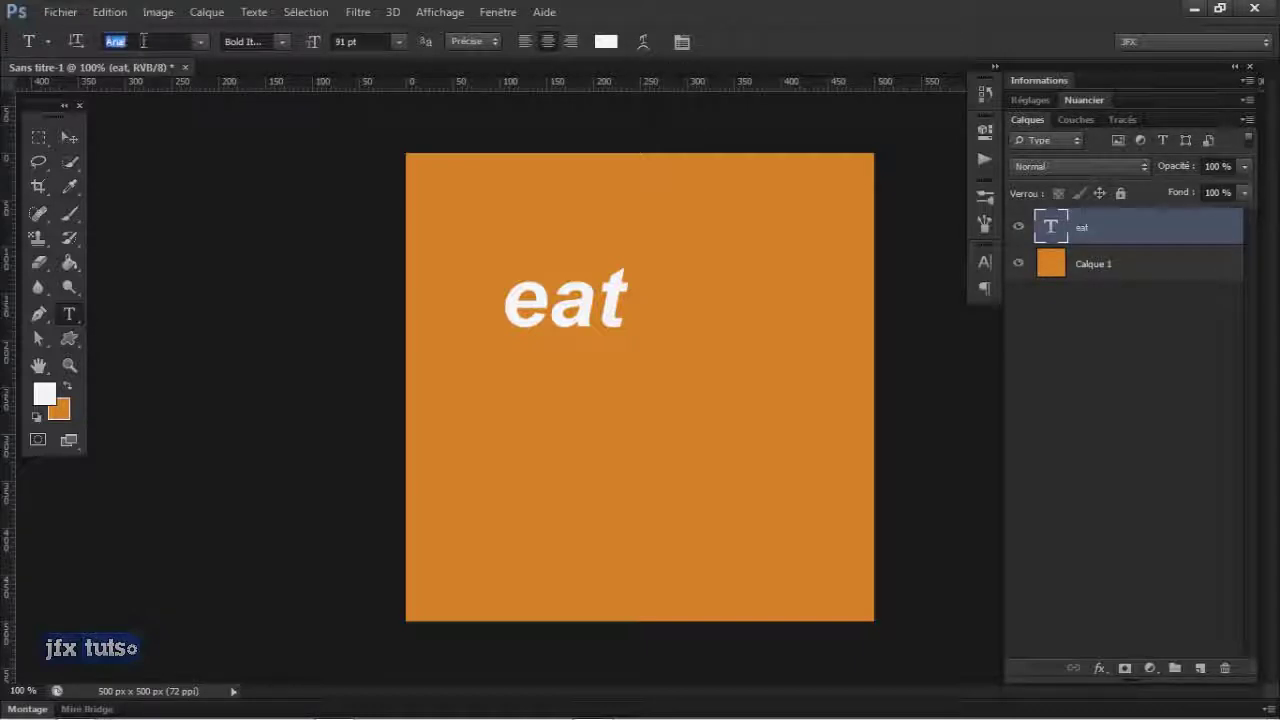
{"action": "left_click", "coordinate": [201, 42]}
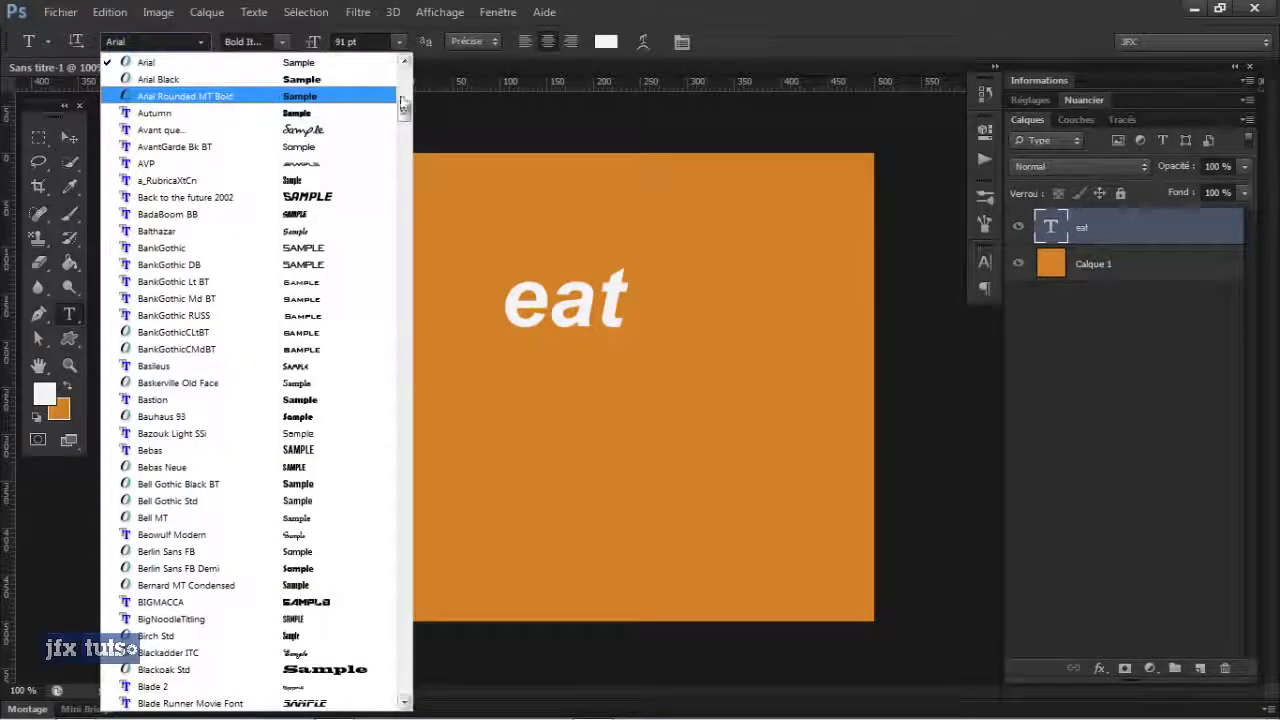
{"action": "left_click_drag", "start_coordinate": [405, 102], "coordinate": [404, 83]}
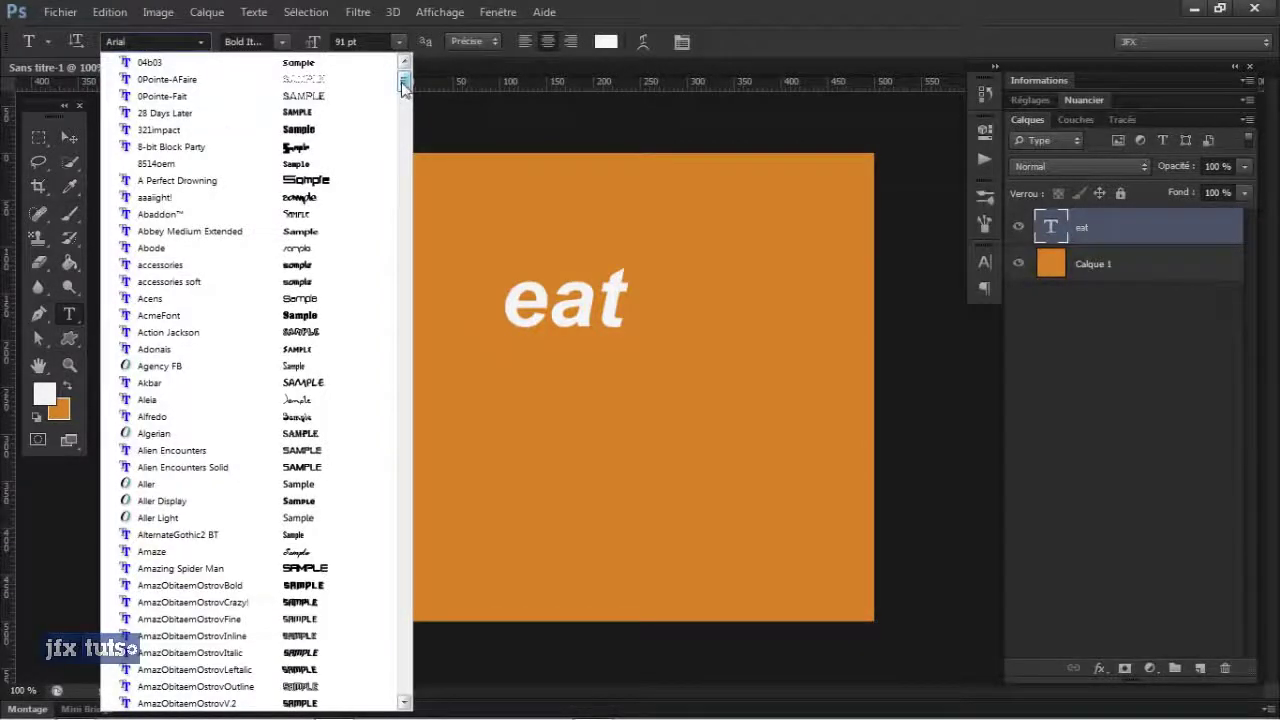
{"action": "mouse_move", "coordinate": [405, 85]}
{"action": "left_mouse_down"}
{"action": "mouse_move", "coordinate": [386, 174]}
{"action": "mouse_move", "coordinate": [388, 92]}
{"action": "mouse_move", "coordinate": [400, 80]}
{"action": "mouse_move", "coordinate": [377, 183]}
{"action": "mouse_move", "coordinate": [378, 685]}
{"action": "mouse_move", "coordinate": [400, 70]}
{"action": "left_mouse_up"}
{"action": "left_click", "coordinate": [607, 13]}
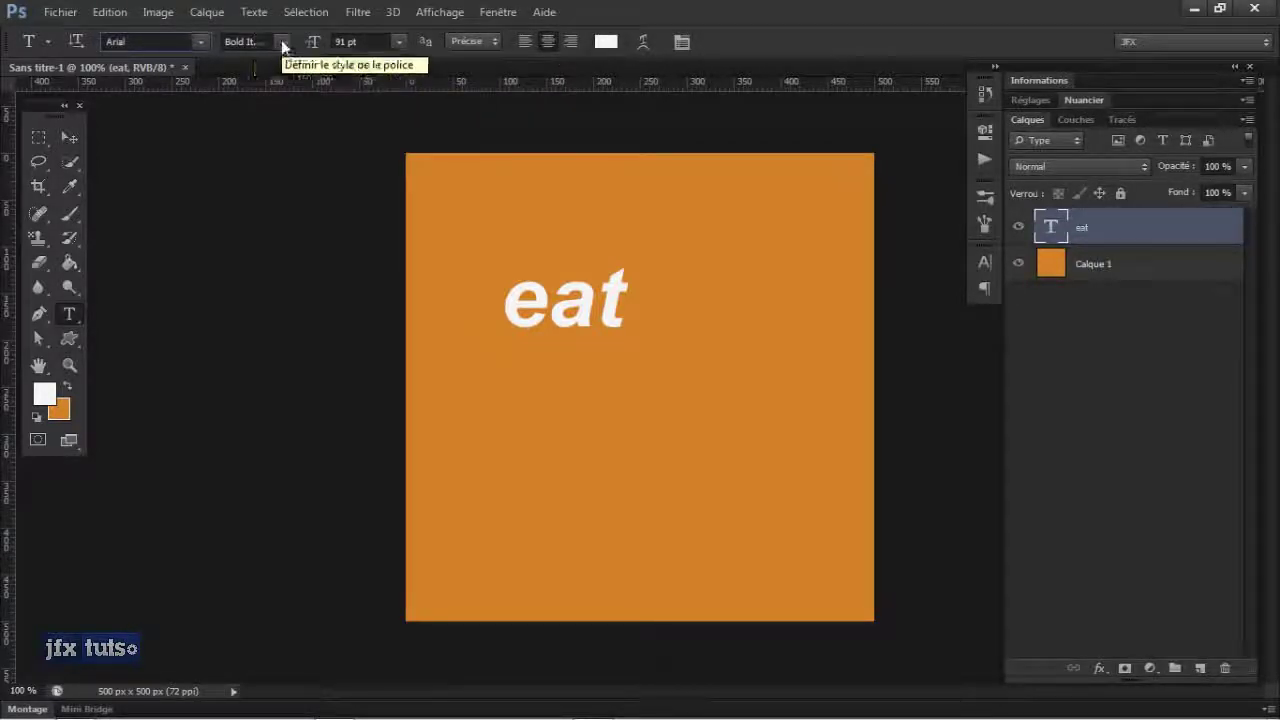
Step: Set the "eat" text to the Narrow Italic font style and a size of 116 pt
{"action": "left_click", "coordinate": [252, 41]}
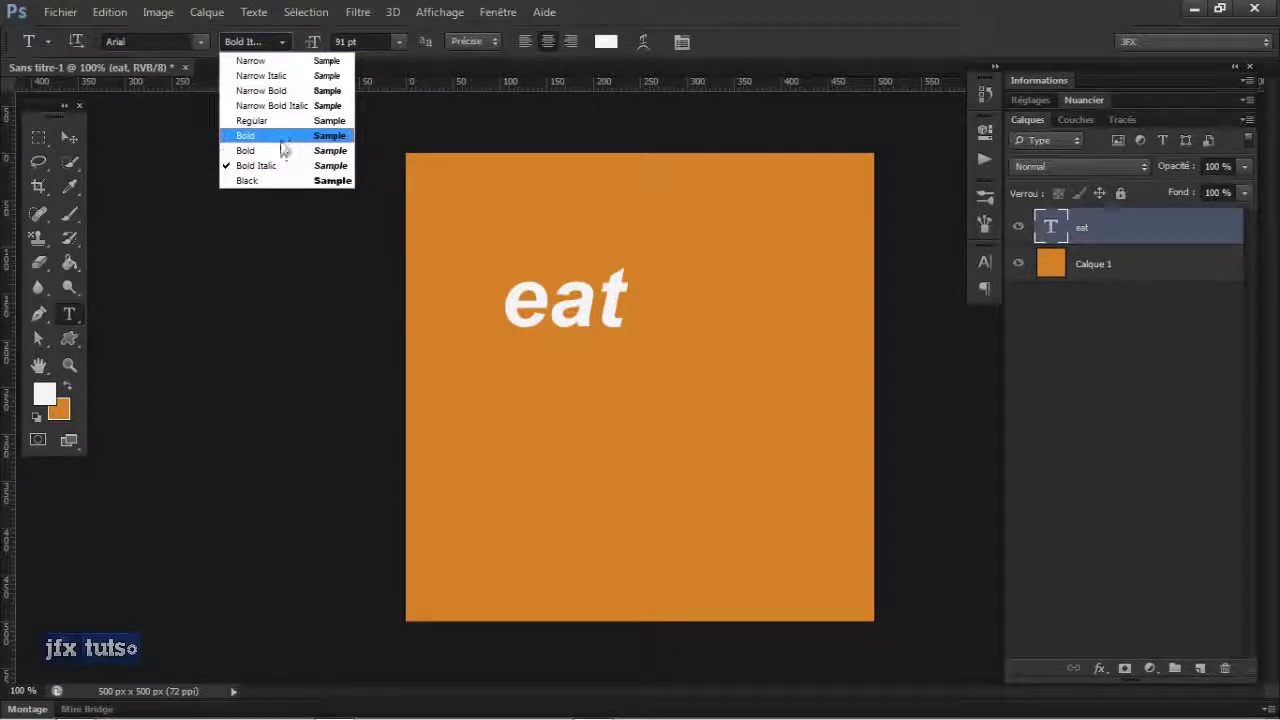
{"action": "left_click", "coordinate": [287, 152]}
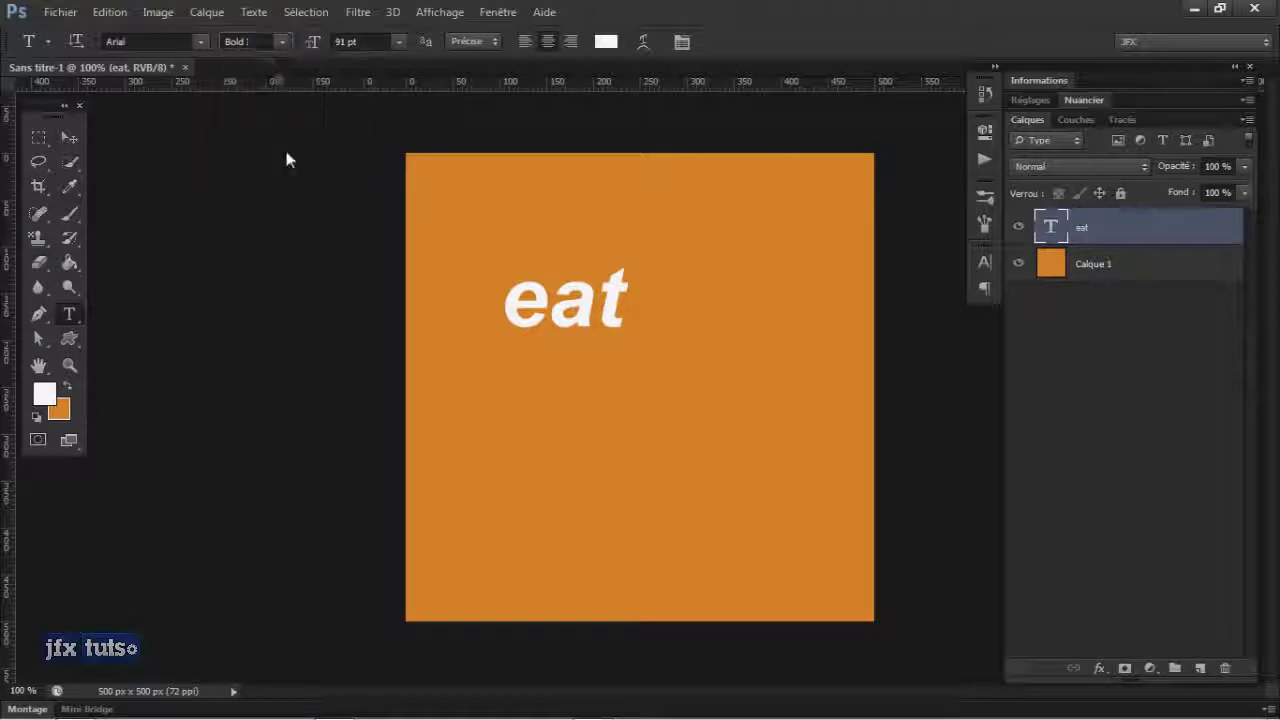
{"action": "left_click", "coordinate": [278, 41]}
{"action": "left_click", "coordinate": [270, 80]}
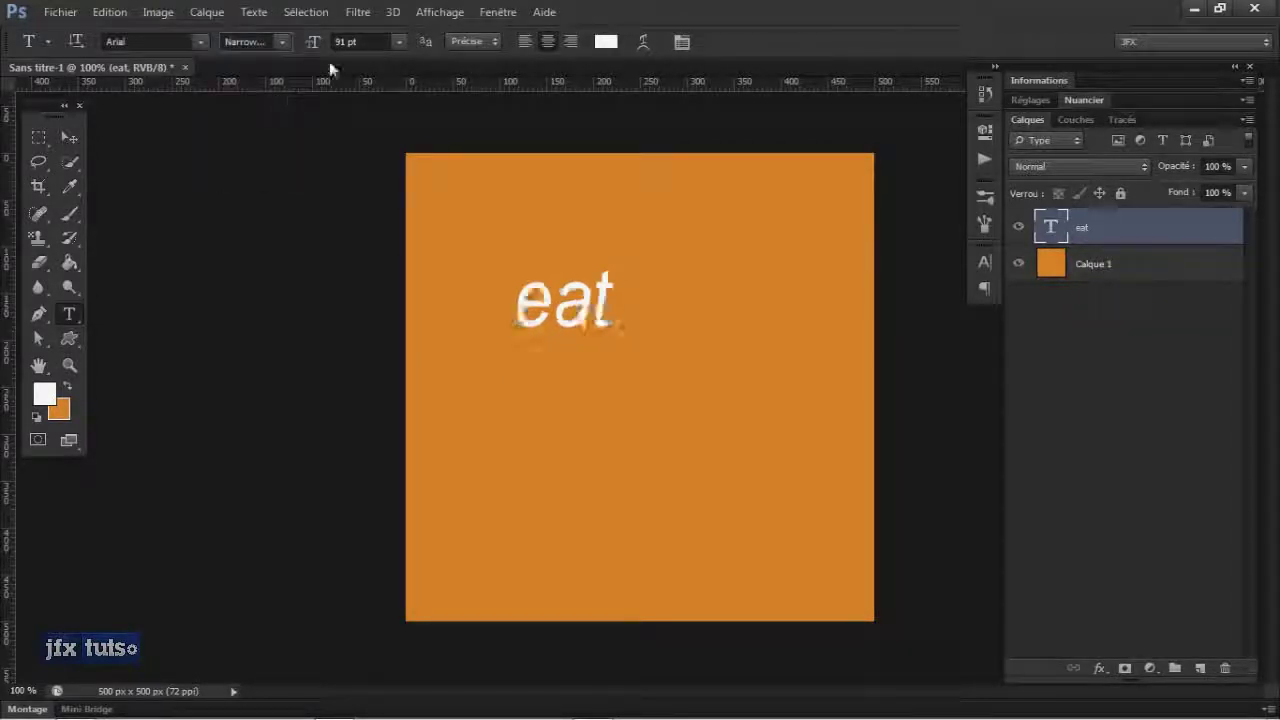
{"action": "left_click", "coordinate": [334, 45]}
{"action": "type", "text": "116"}
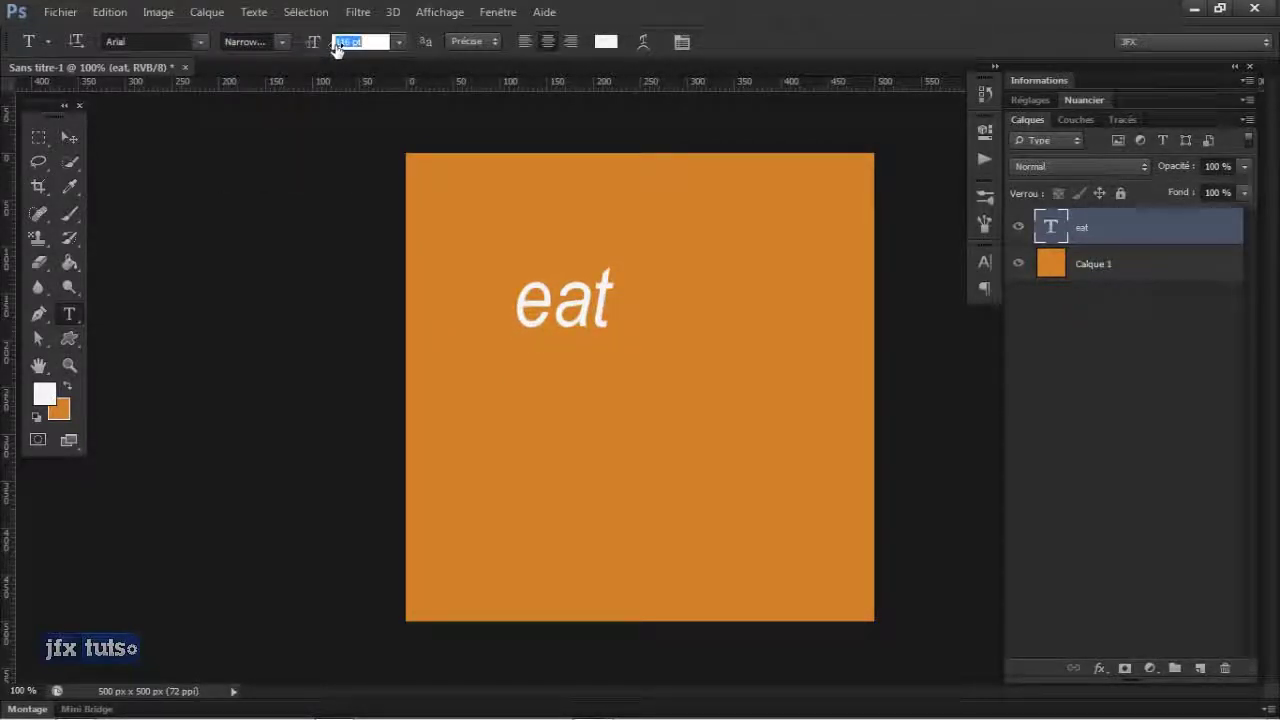
{"action": "key", "text": "Return"}
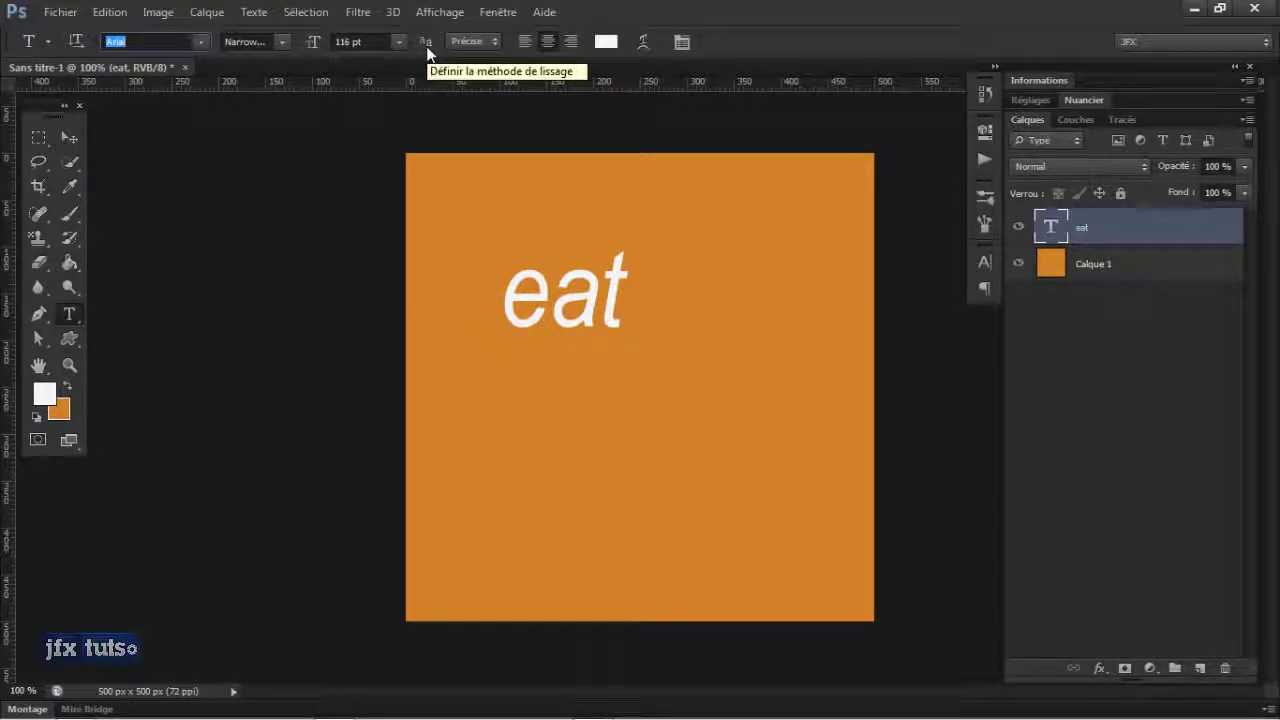
Step: Try the Nette anti-aliasing method on the text and settle on Légère
{"action": "left_click", "coordinate": [479, 47]}
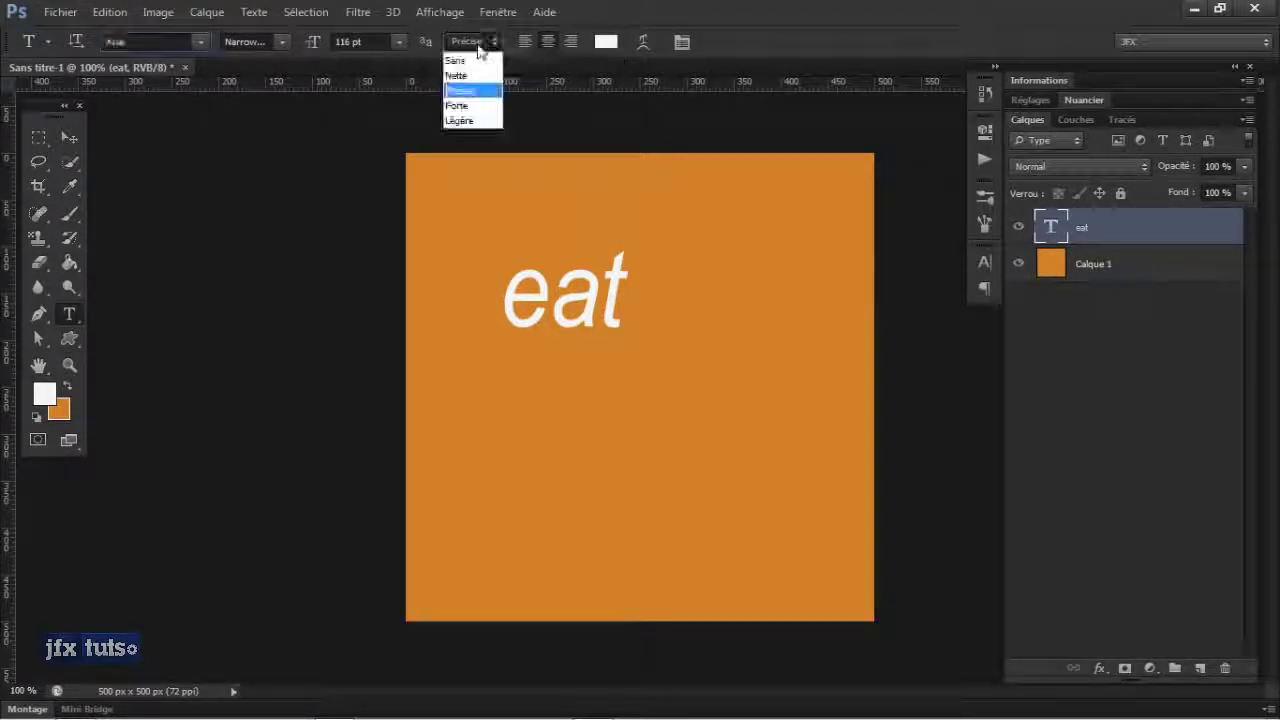
{"action": "left_click", "coordinate": [470, 76]}
{"action": "left_click", "coordinate": [476, 48]}
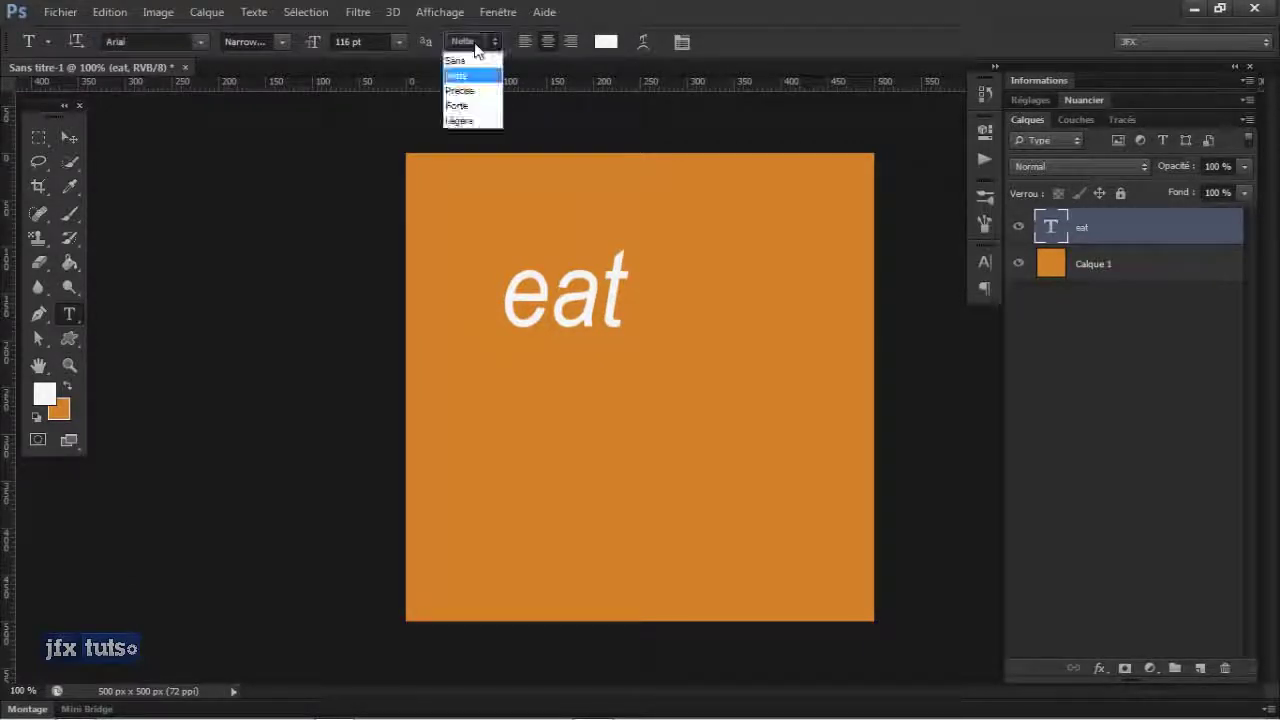
{"action": "left_click", "coordinate": [472, 120]}
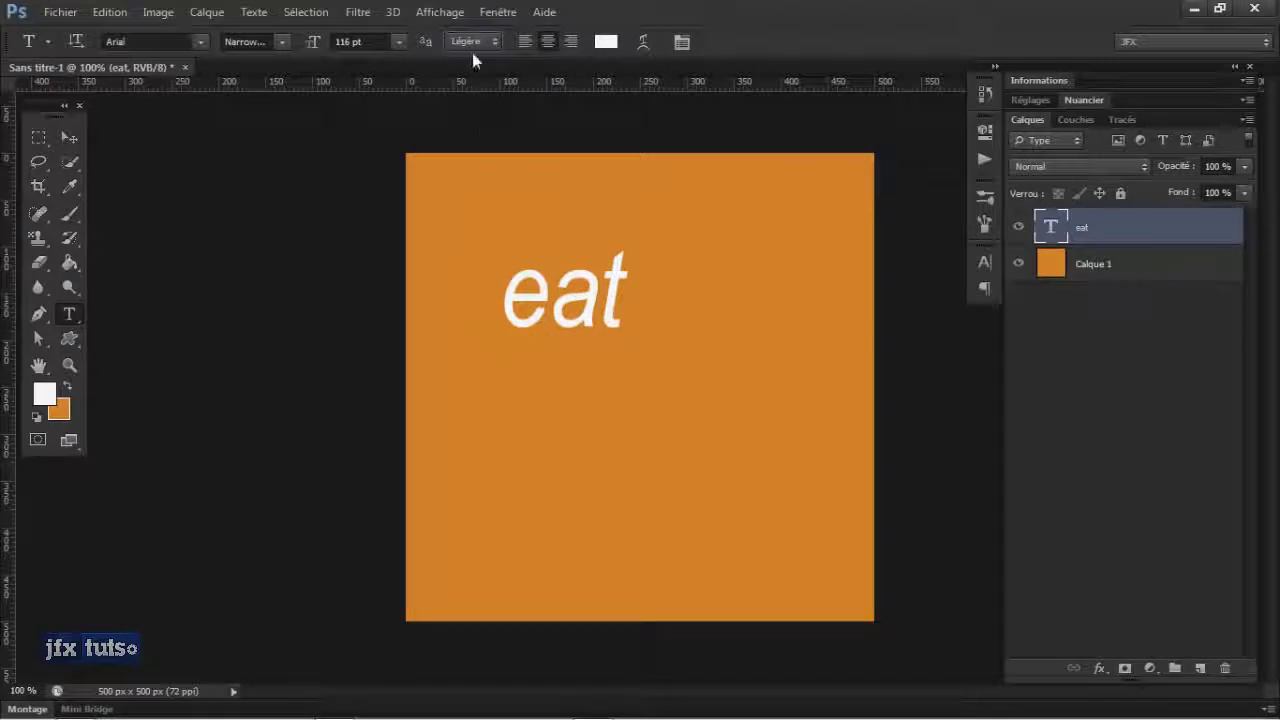
Step: Try the other paragraph alignments on the "eat" text and finish with it right-aligned
{"action": "left_click", "coordinate": [543, 44]}
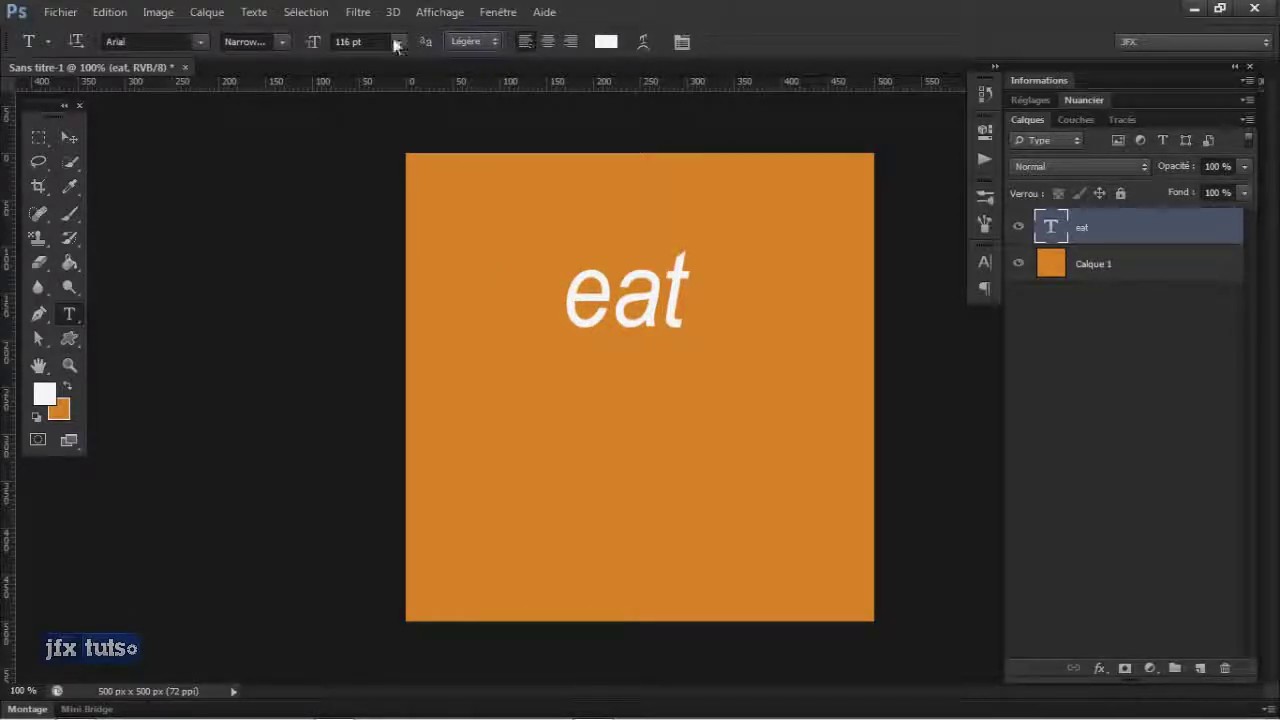
{"action": "left_click", "coordinate": [548, 41]}
{"action": "left_click", "coordinate": [570, 41]}
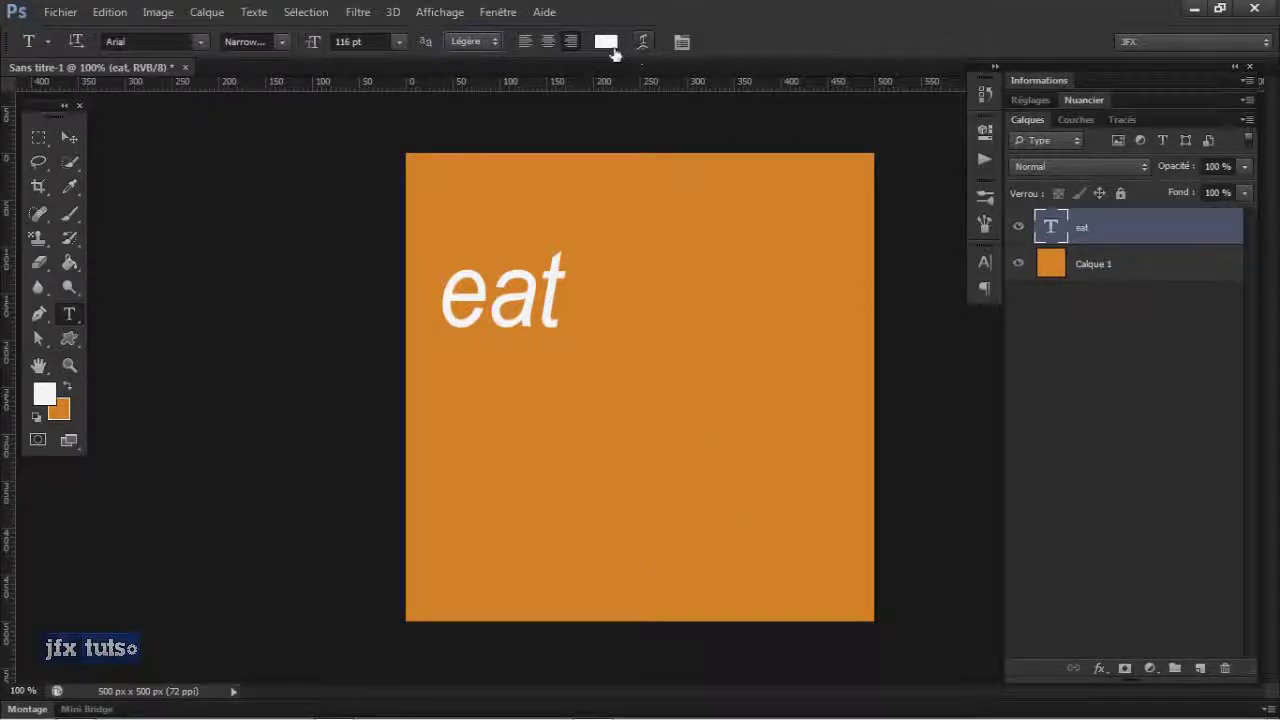
Step: Try red shades such as bb2222 as the text colour and cancel the colour change
{"action": "left_click", "coordinate": [608, 43]}
{"action": "left_click", "coordinate": [637, 251]}
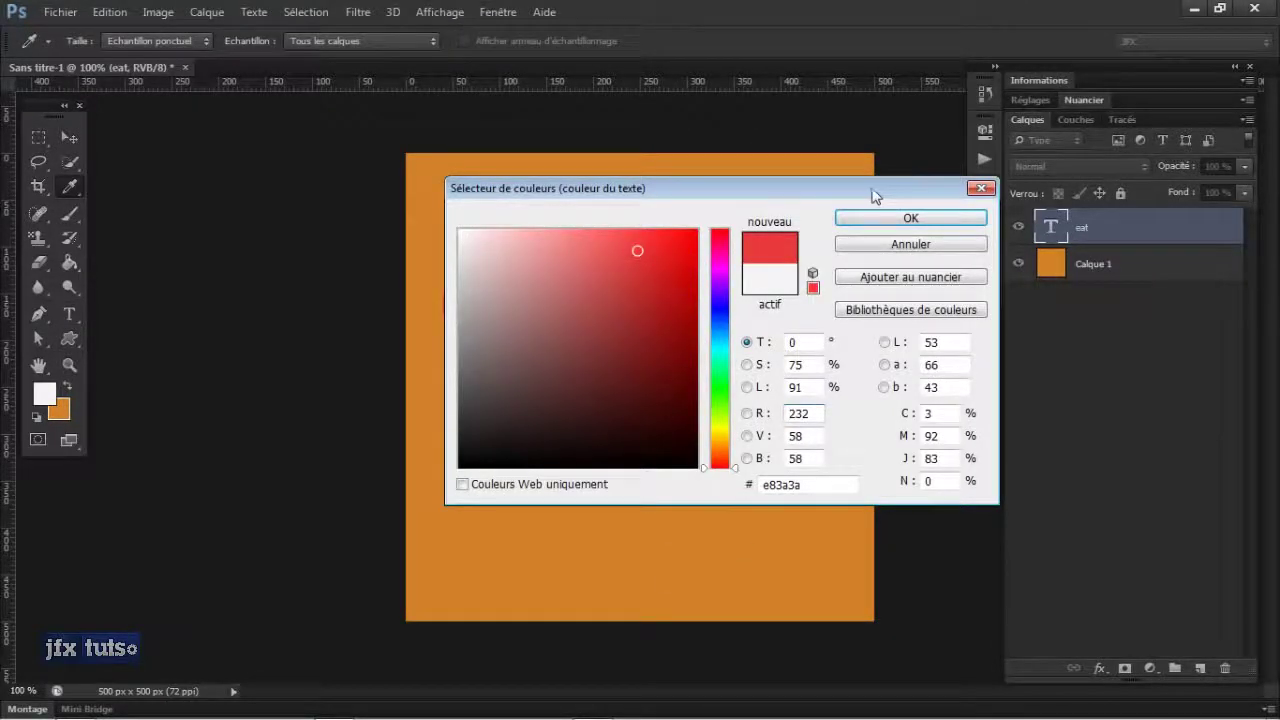
{"action": "left_click_drag", "start_coordinate": [873, 196], "coordinate": [1106, 291]}
{"action": "left_click", "coordinate": [774, 506]}
{"action": "left_click", "coordinate": [740, 369]}
{"action": "left_click", "coordinate": [886, 387]}
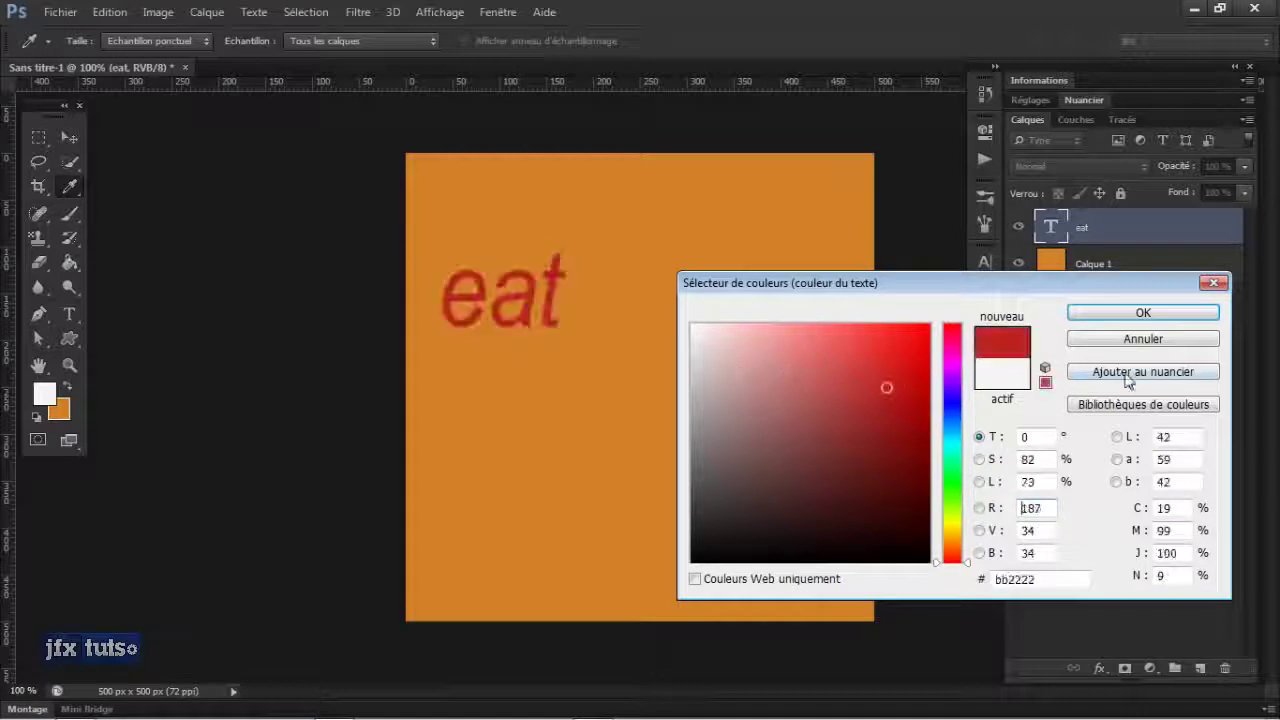
{"action": "left_click", "coordinate": [1143, 338]}
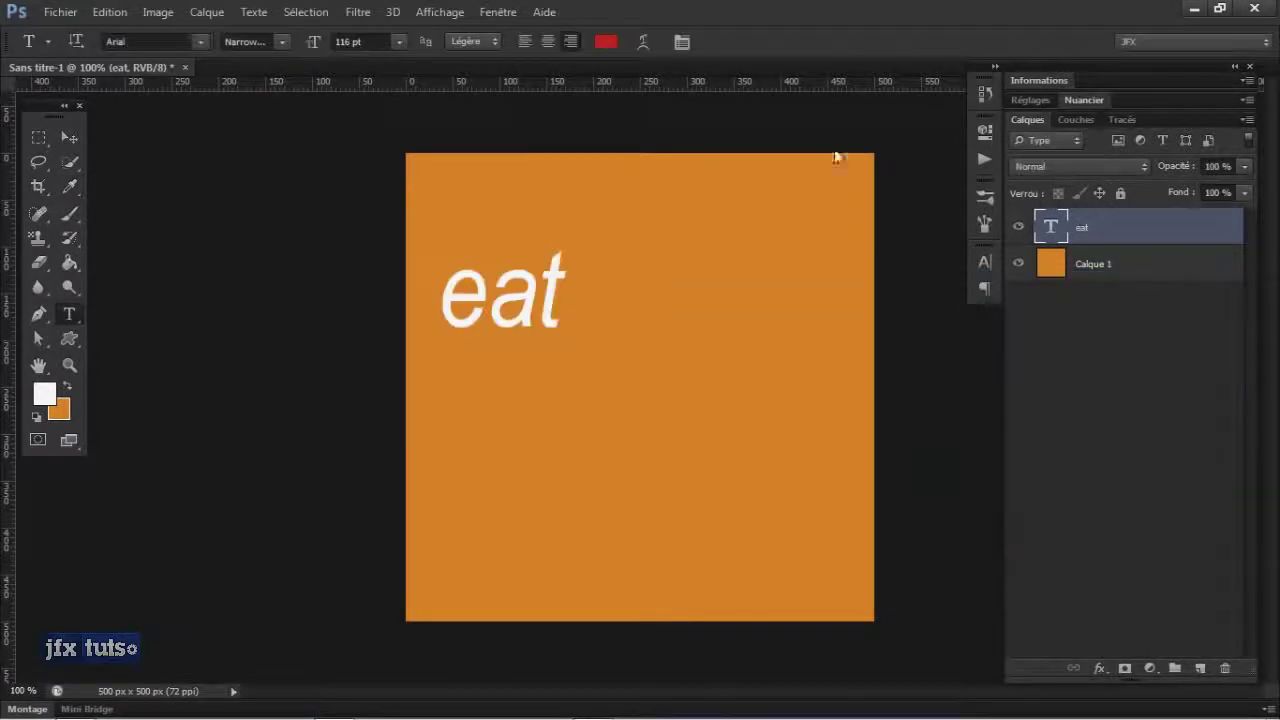
Step: Try the Drapeau, Dilatation and Onde warp styles on the "eat" text and cancel the warp
{"action": "left_click", "coordinate": [643, 42]}
{"action": "left_click_drag", "start_coordinate": [655, 410], "coordinate": [905, 340]}
{"action": "left_click", "coordinate": [993, 369]}
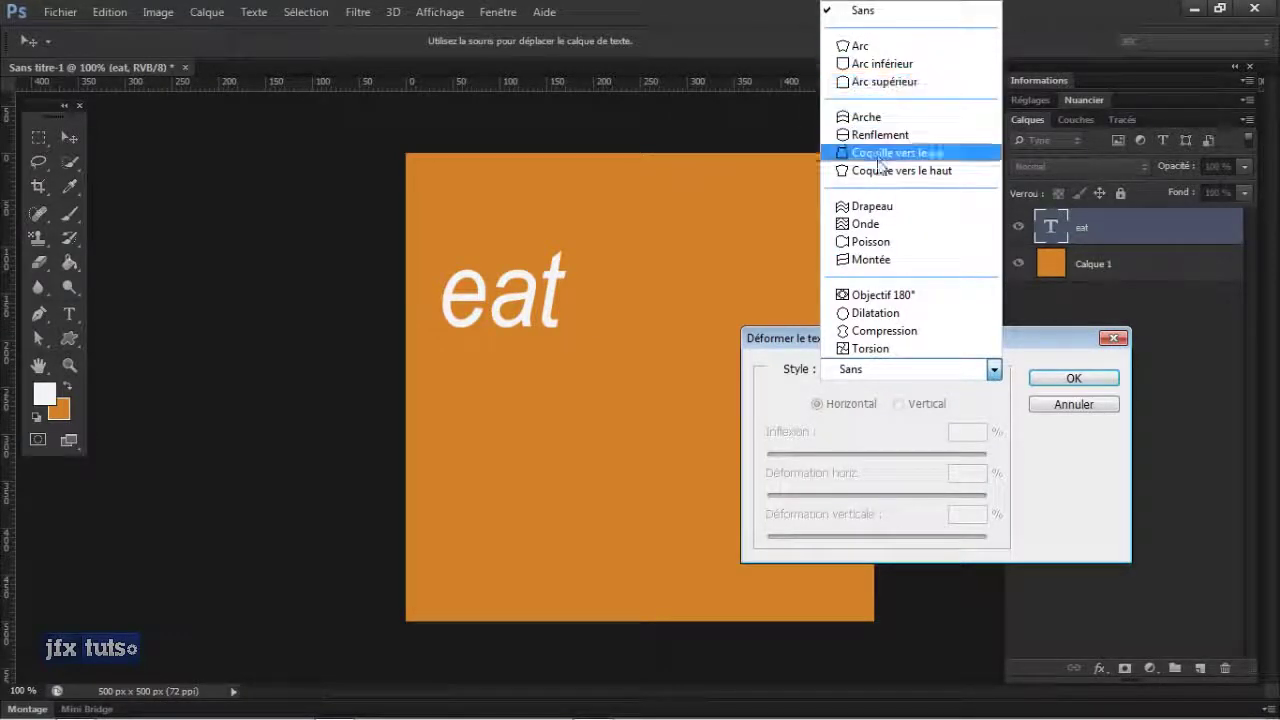
{"action": "left_click", "coordinate": [880, 208]}
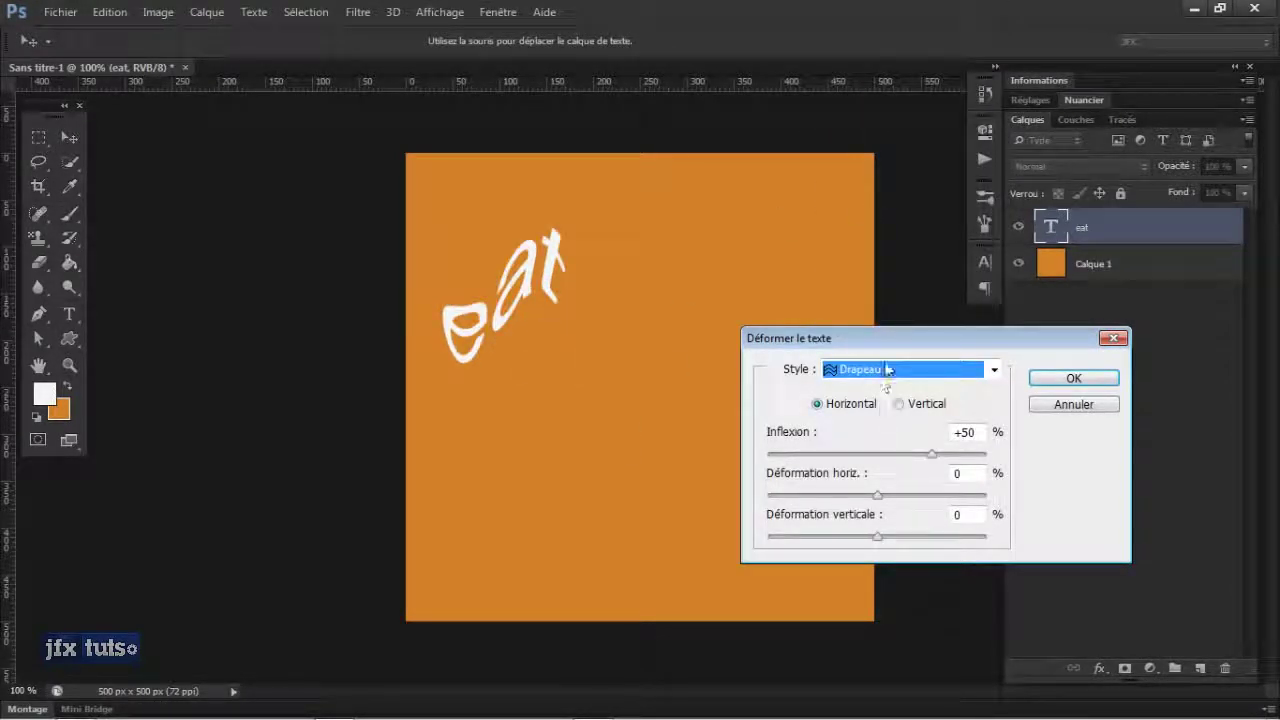
{"action": "left_click", "coordinate": [900, 403]}
{"action": "left_click", "coordinate": [888, 370]}
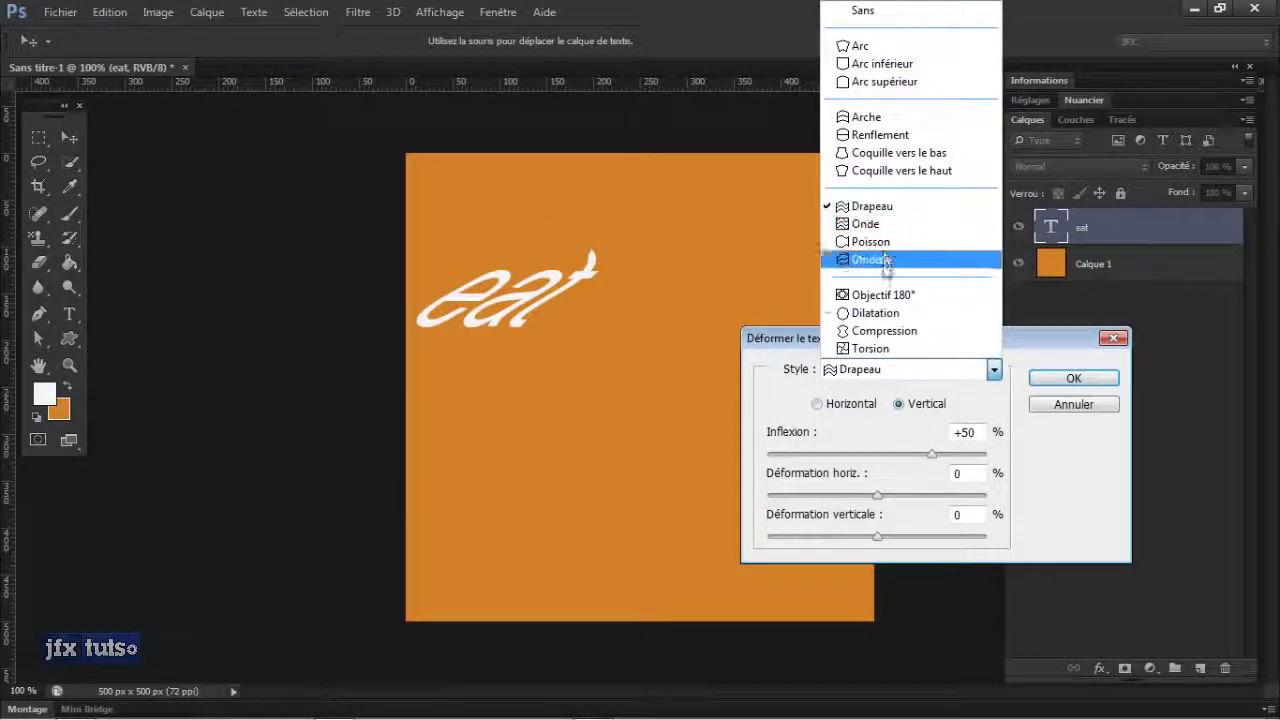
{"action": "left_click", "coordinate": [876, 312]}
{"action": "left_click", "coordinate": [888, 370]}
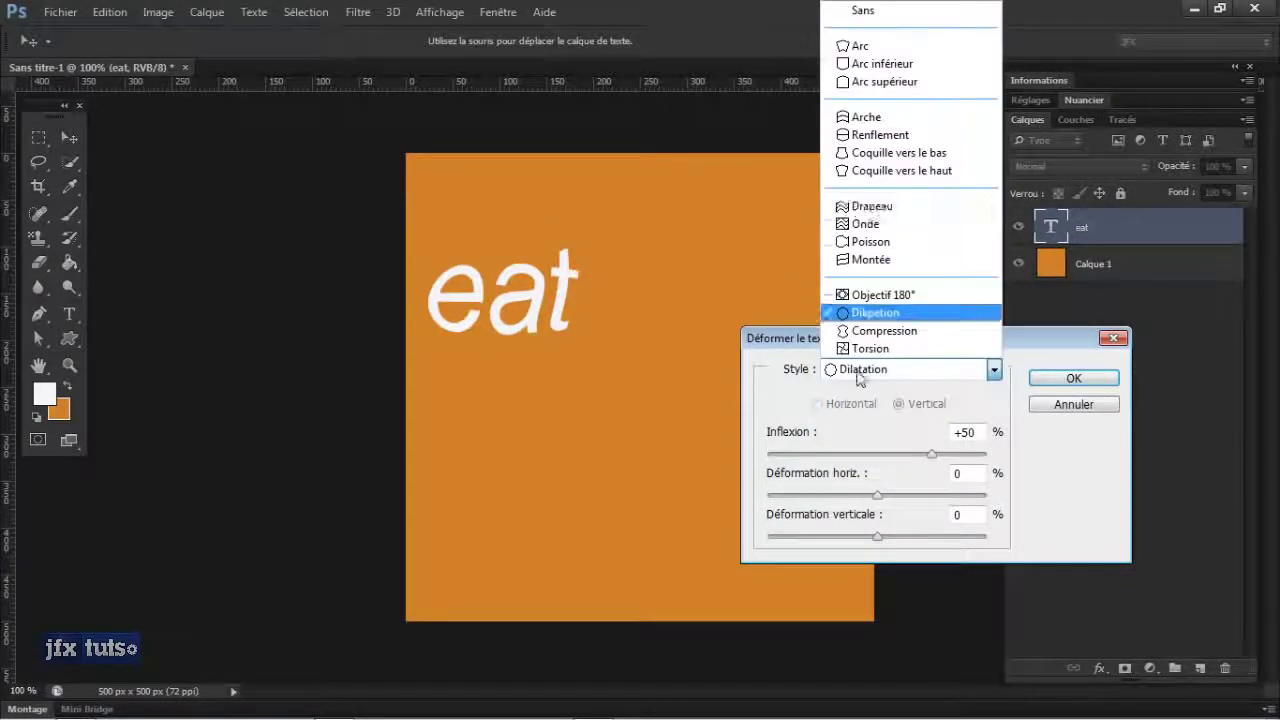
{"action": "left_click", "coordinate": [866, 224]}
{"action": "left_click", "coordinate": [1048, 403]}
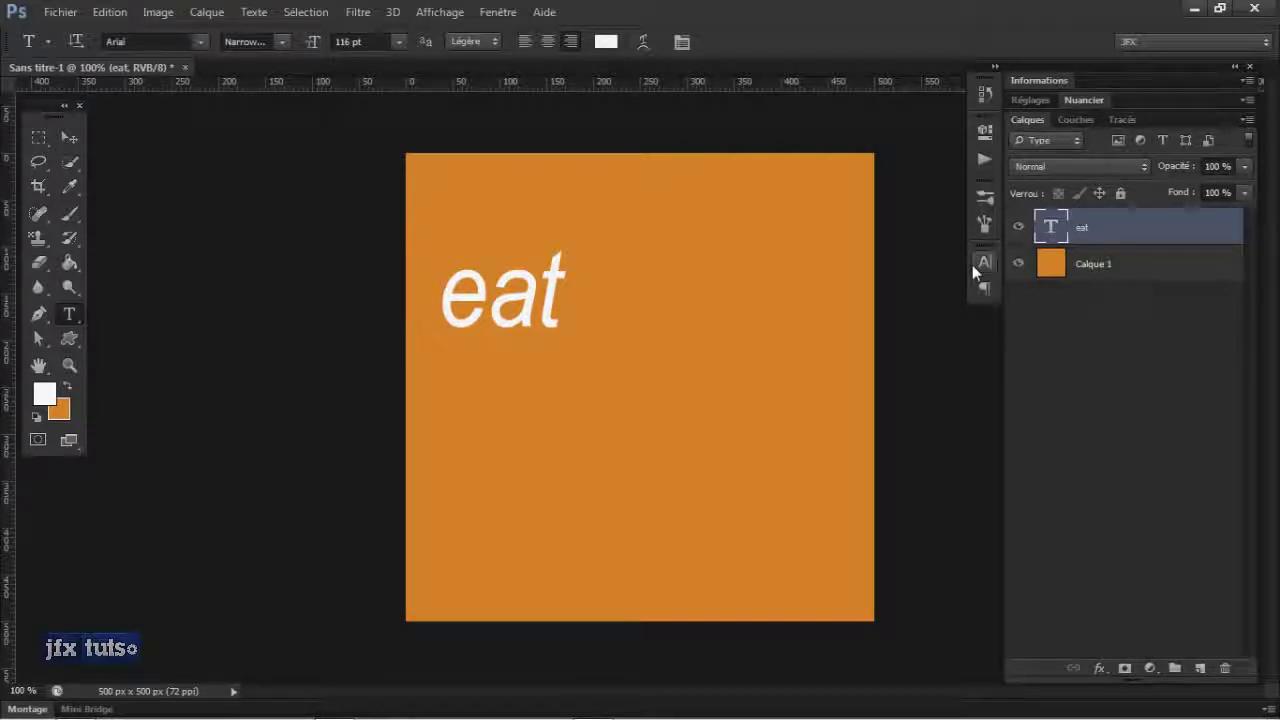
Step: Show the Caractère settings, look through their font list and collapse them again without changing the font
{"action": "left_click", "coordinate": [497, 13]}
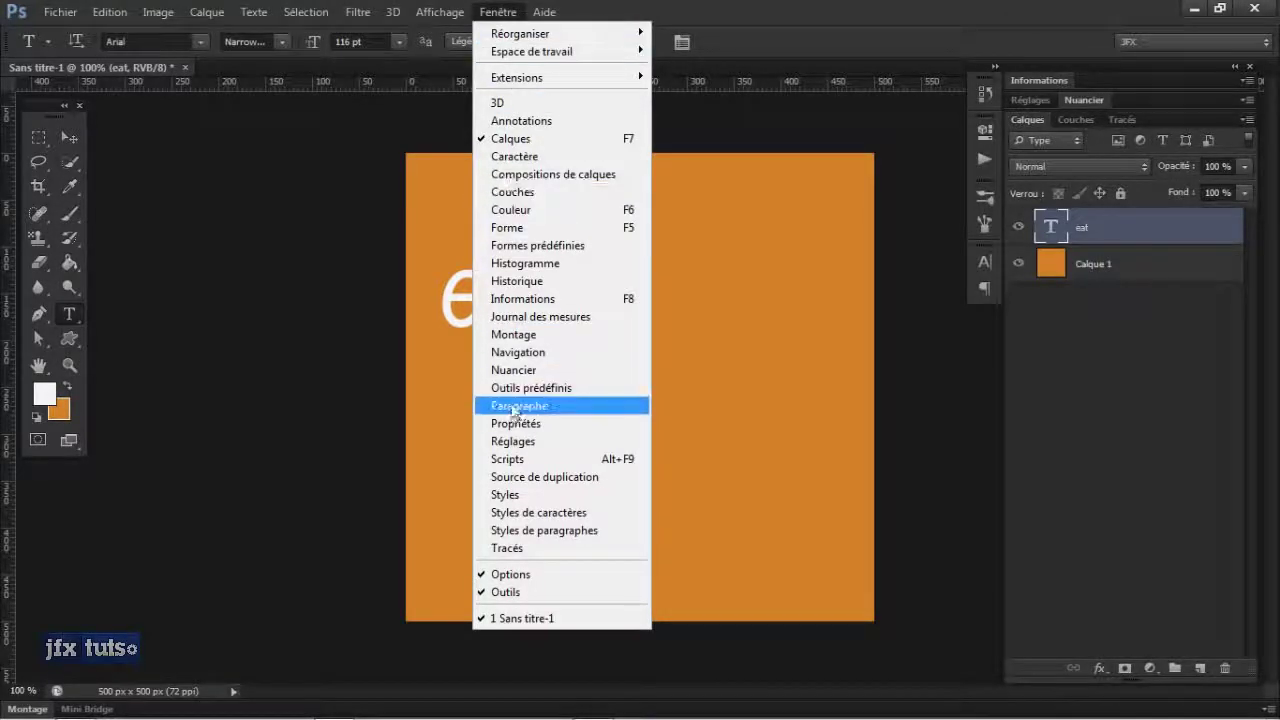
{"action": "left_click", "coordinate": [560, 157]}
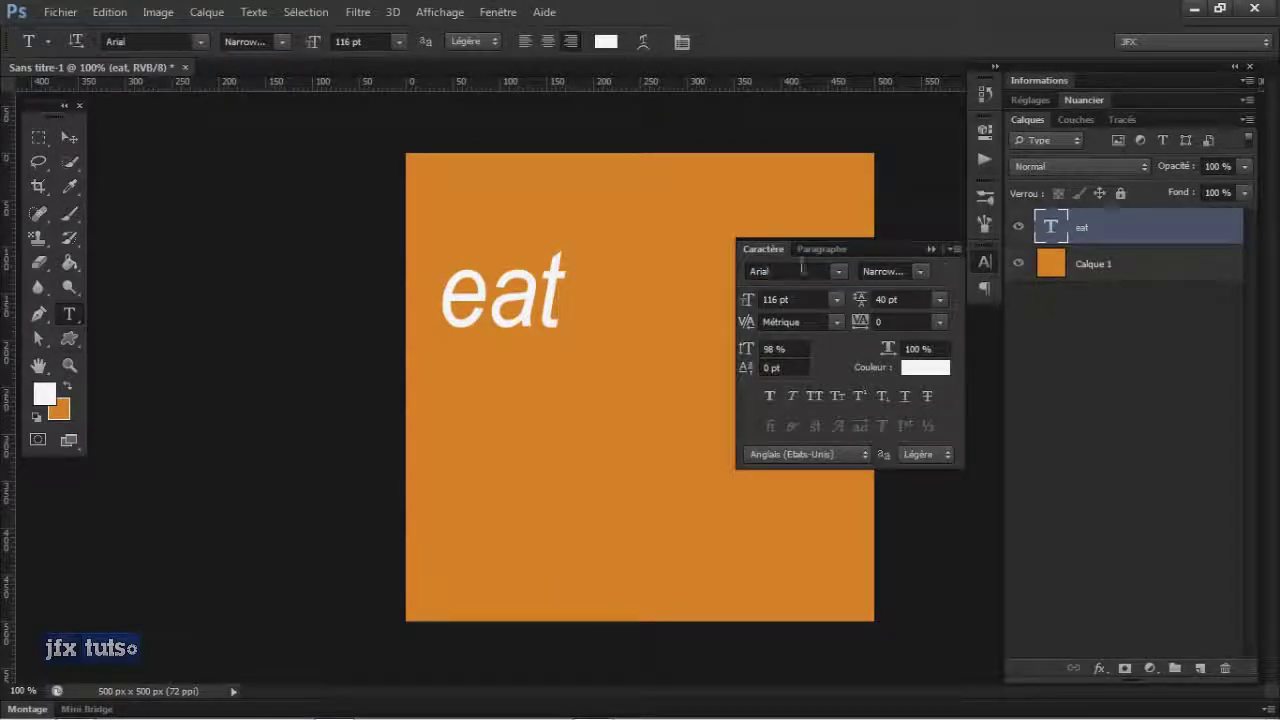
{"action": "left_click", "coordinate": [840, 273]}
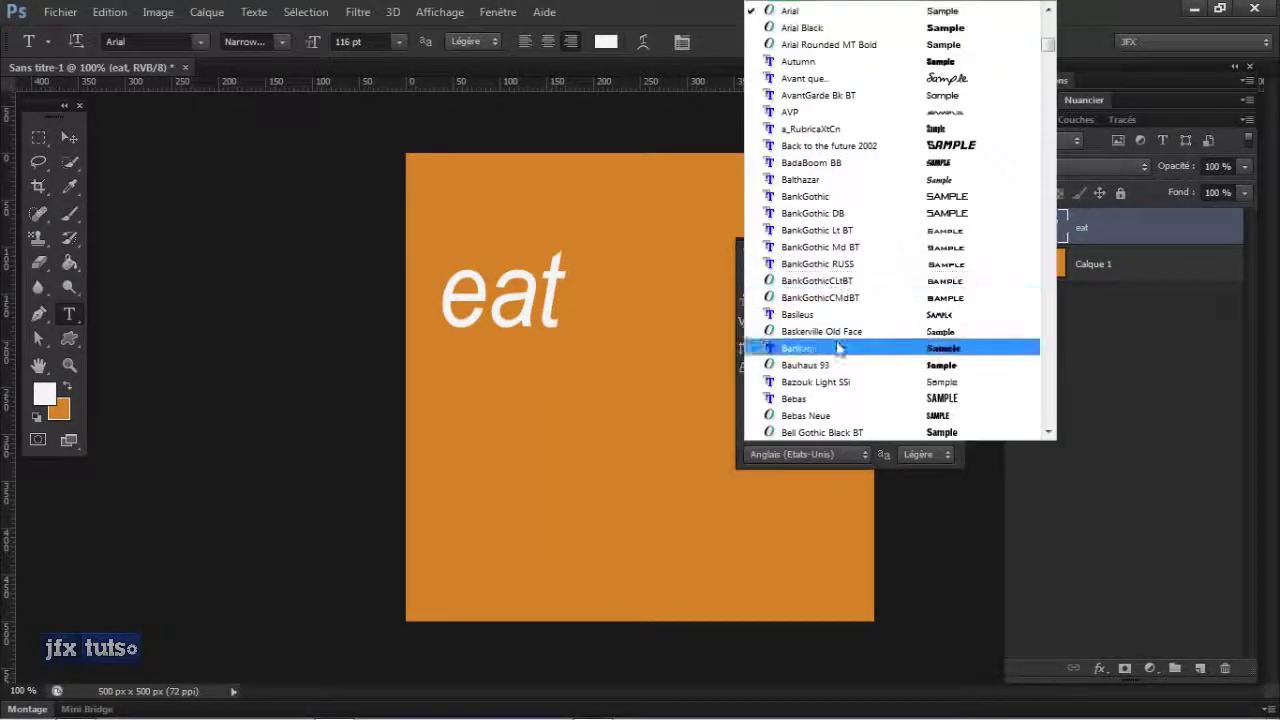
{"action": "key", "text": "Escape"}
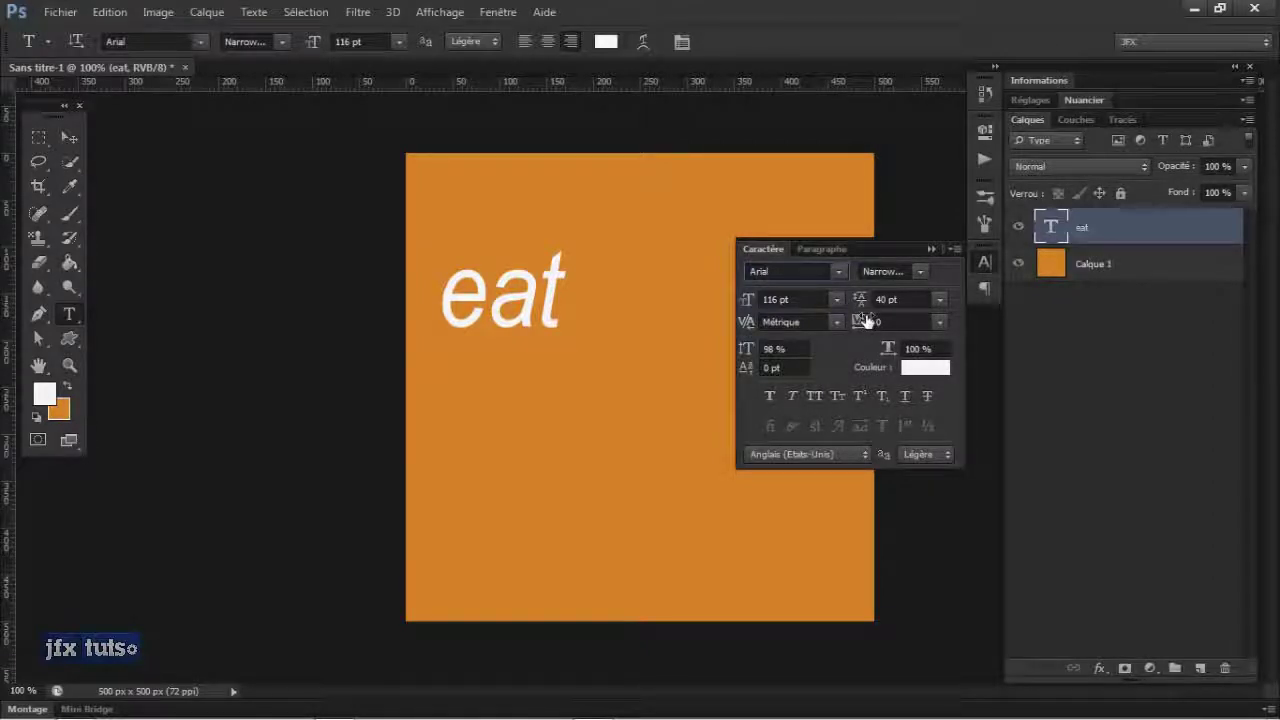
{"action": "left_click", "coordinate": [931, 250]}
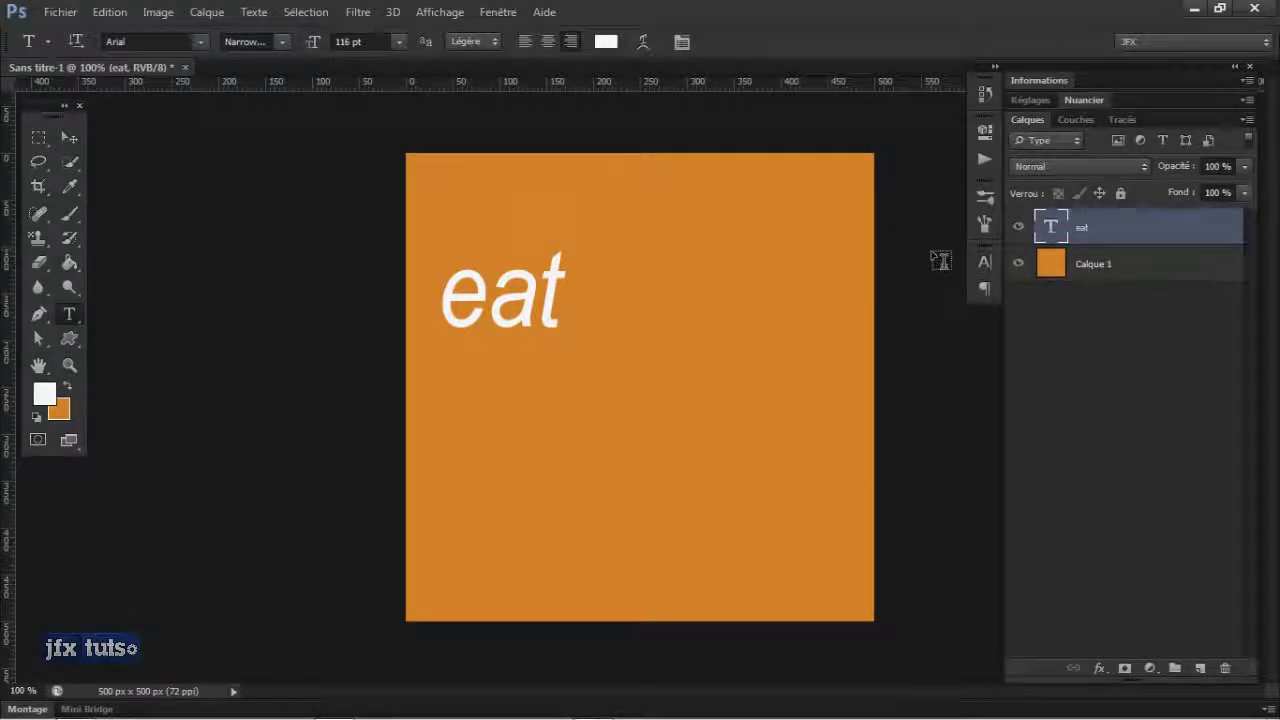
Step: Add a second line "brbrb" under "eat" and move the text horizontally so both lines lie fully on the orange canvas
{"action": "double_click", "coordinate": [1060, 237]}
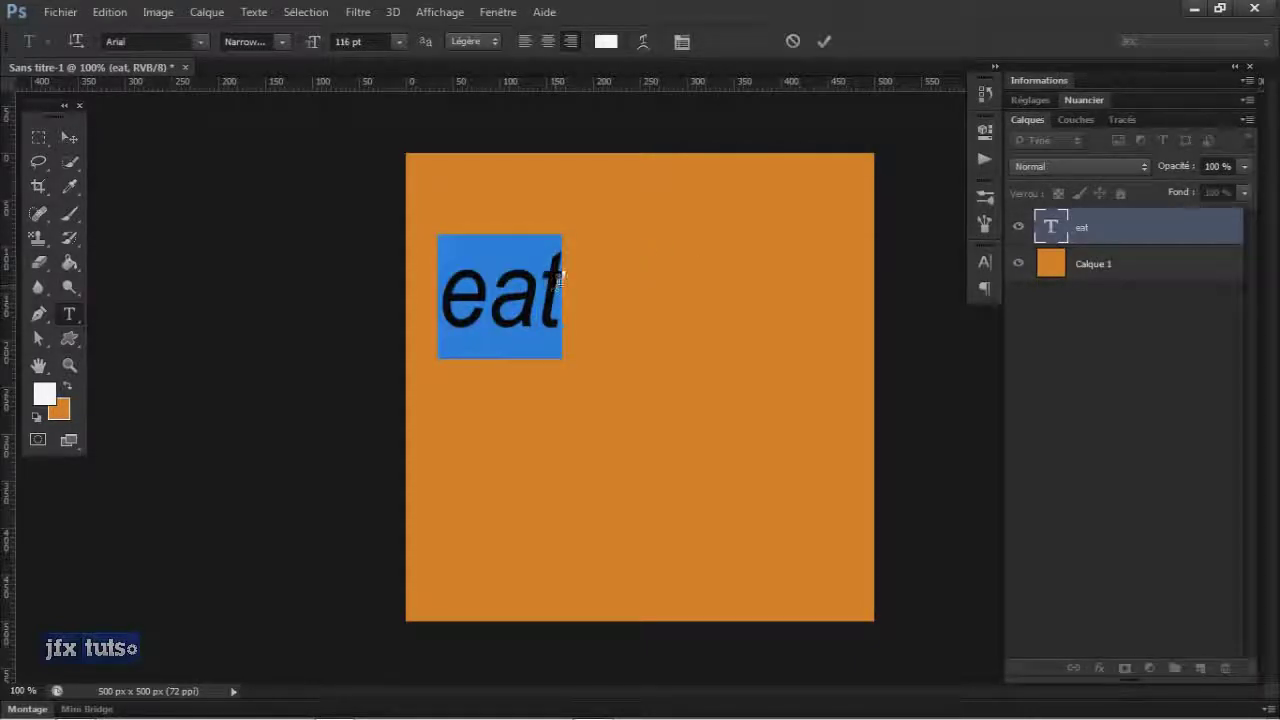
{"action": "left_click", "coordinate": [558, 285]}
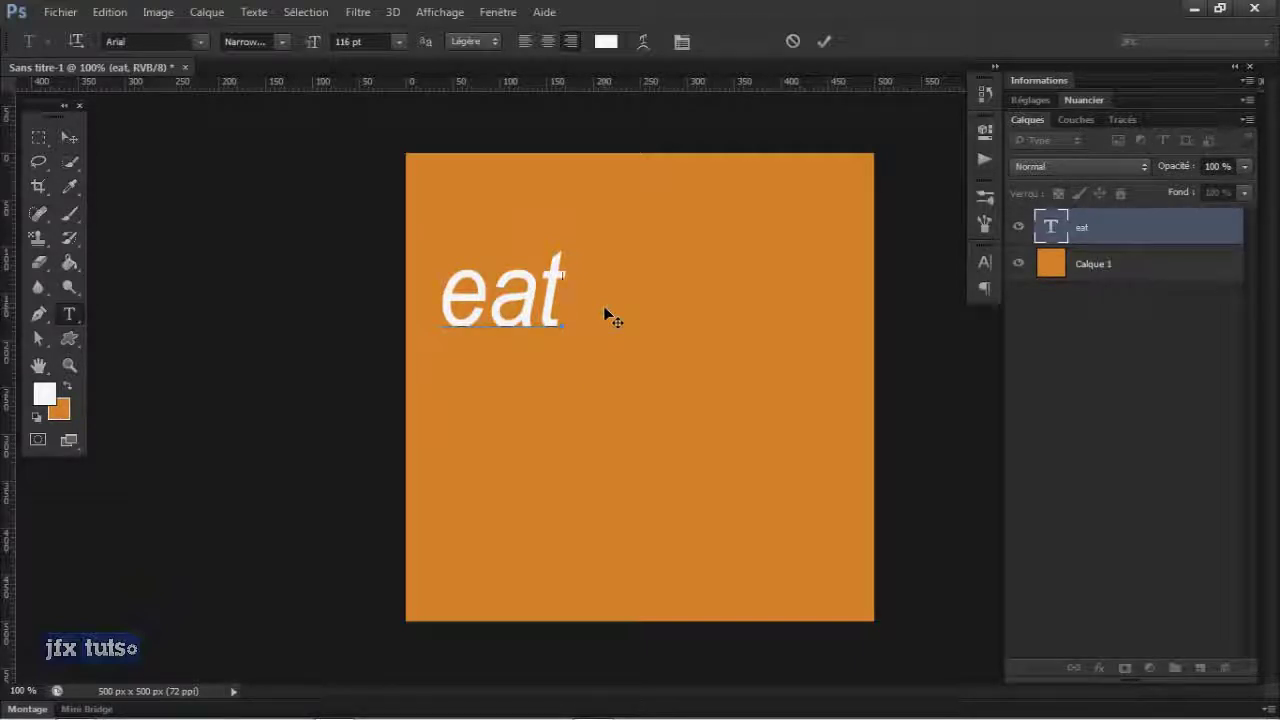
{"action": "key", "text": "Return"}
{"action": "type", "text": "sleep"}
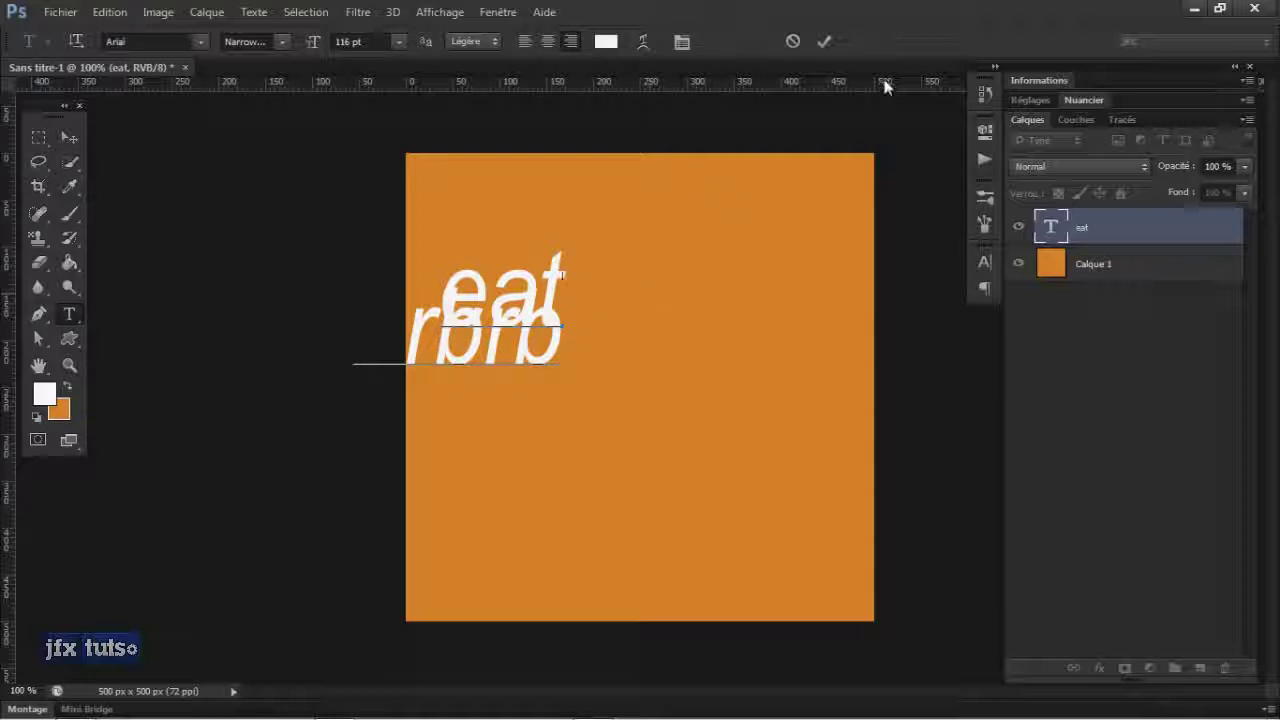
{"action": "left_click", "coordinate": [824, 41]}
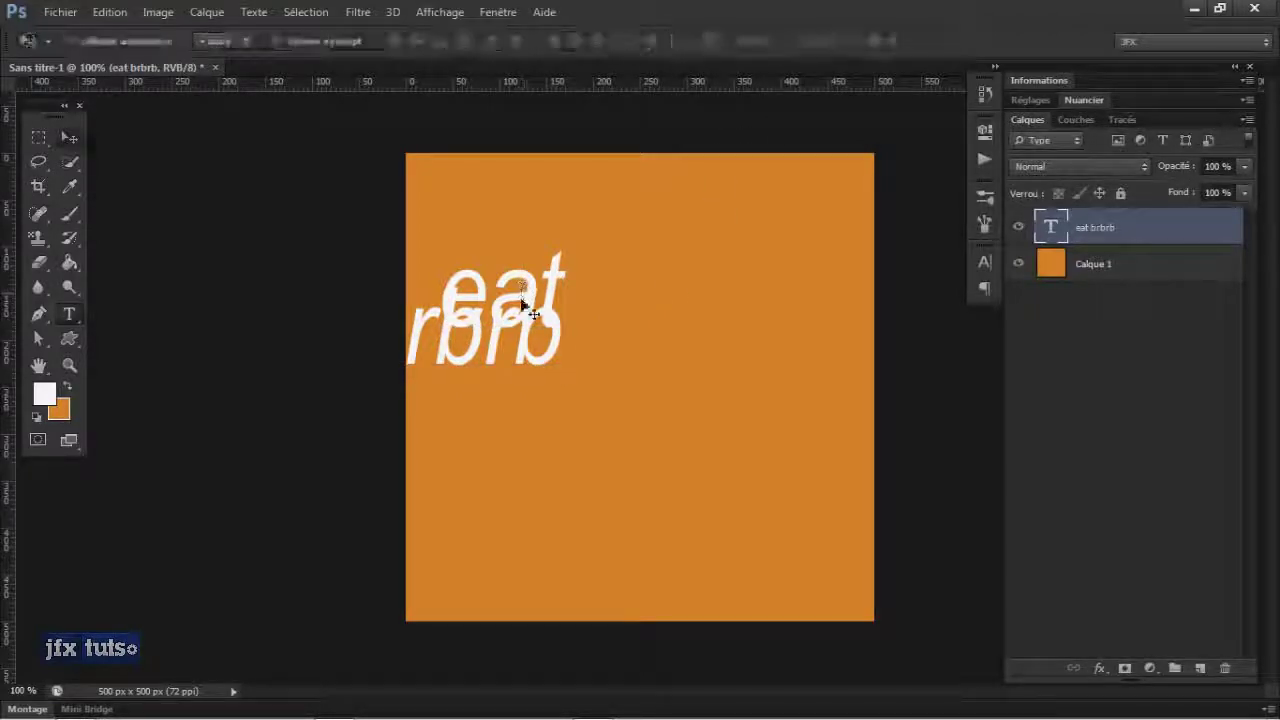
{"action": "left_click_drag", "start_coordinate": [523, 305], "coordinate": [686, 302]}
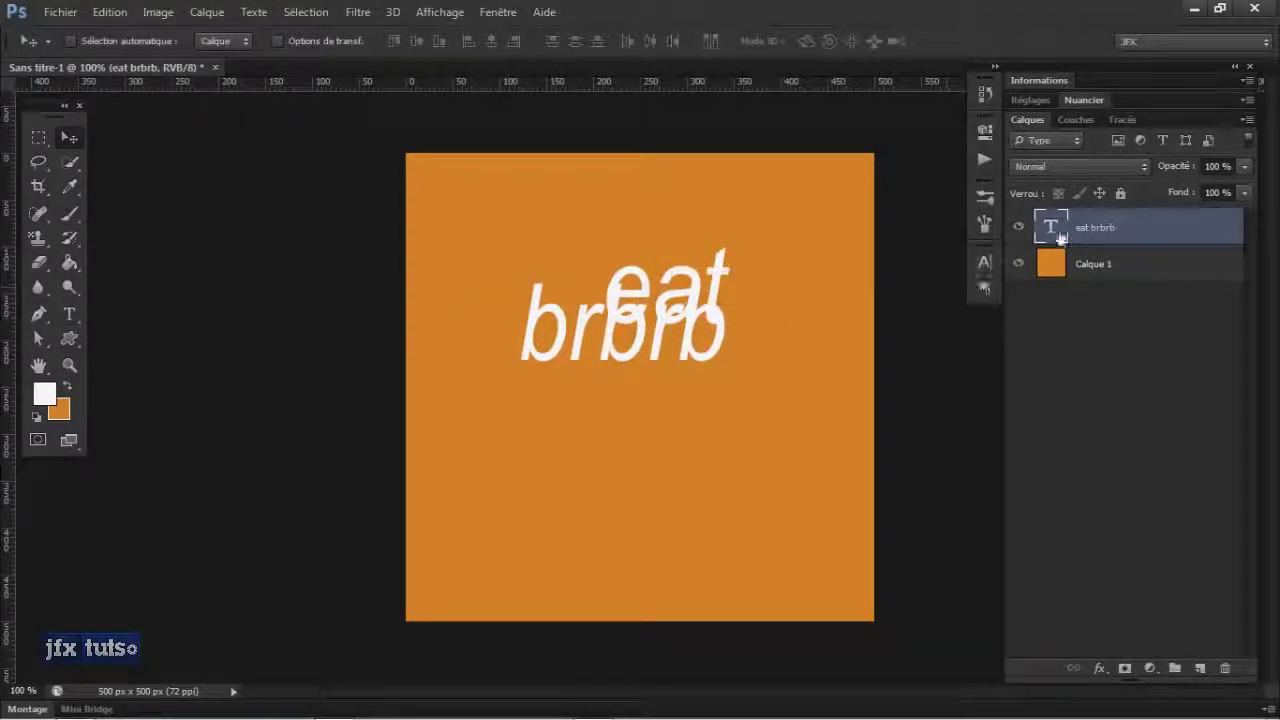
Step: Set the "eat brbrb" text's leading to 111 pt and its tracking to 40, trying tracking values of 460 and 140 first
{"action": "left_click", "coordinate": [985, 263]}
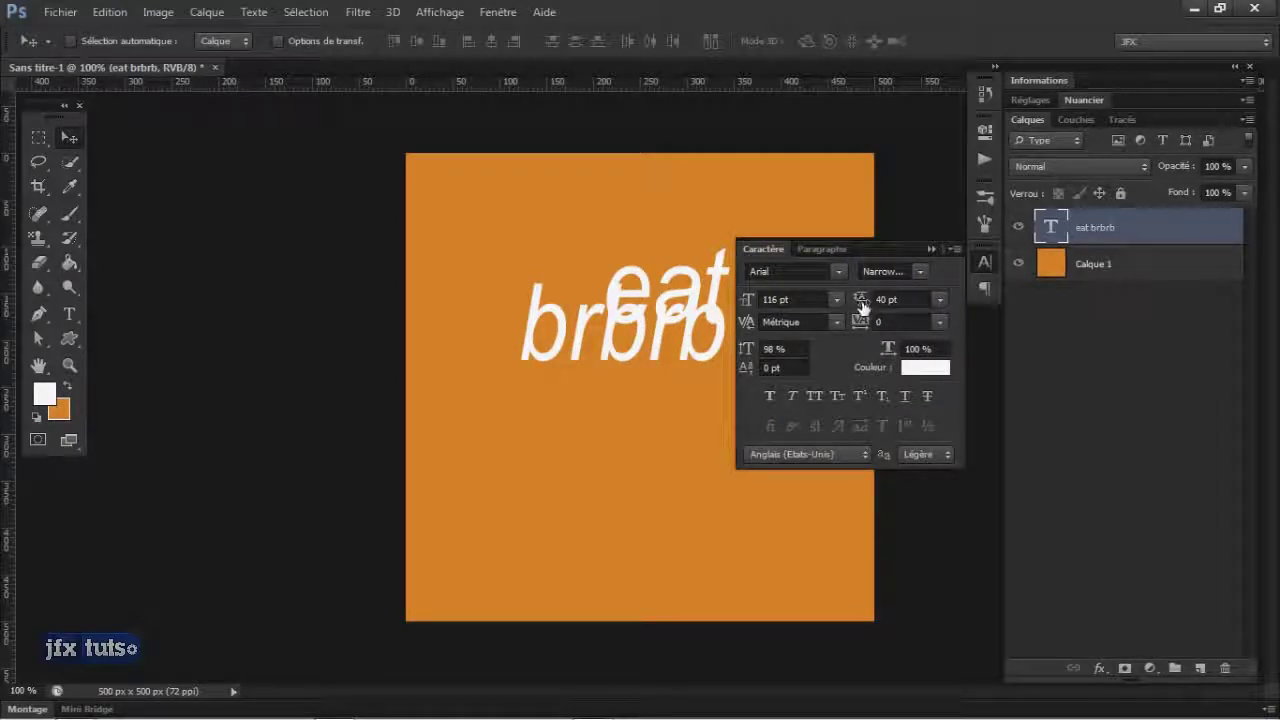
{"action": "left_click_drag", "start_coordinate": [863, 305], "coordinate": [876, 306]}
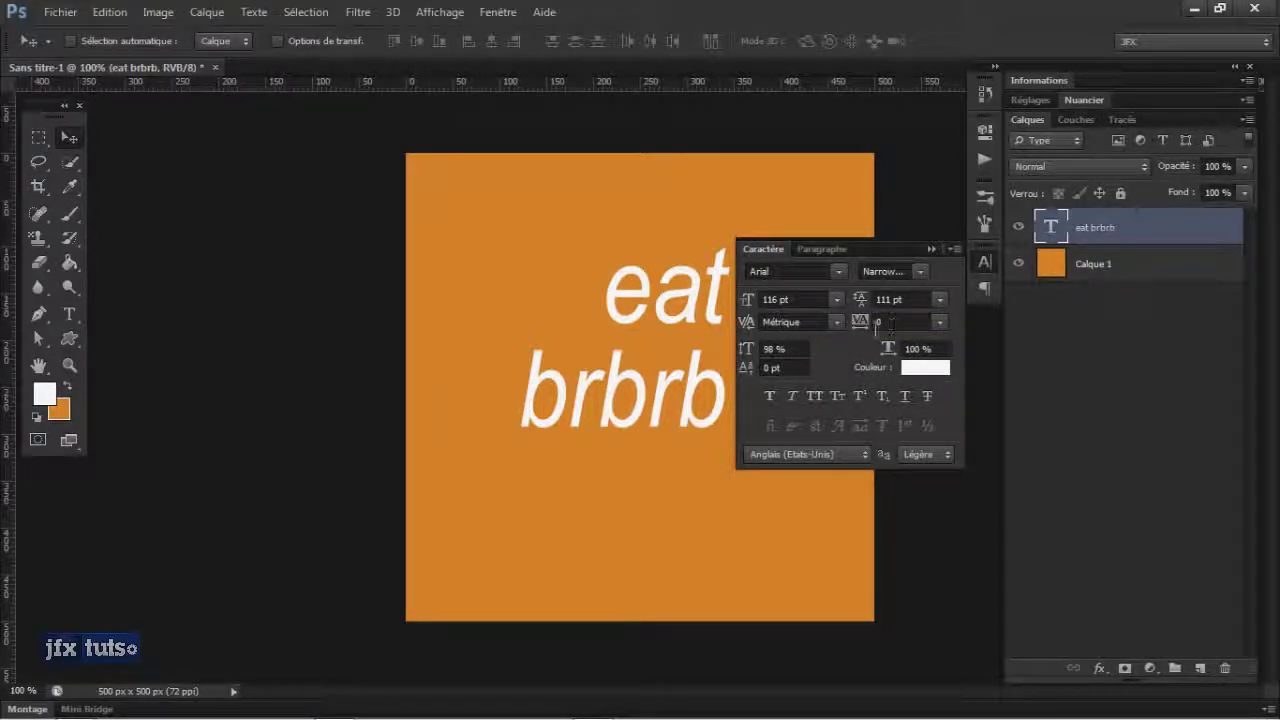
{"action": "left_click", "coordinate": [880, 322]}
{"action": "type", "text": "460"}
{"action": "key", "text": "Return"}
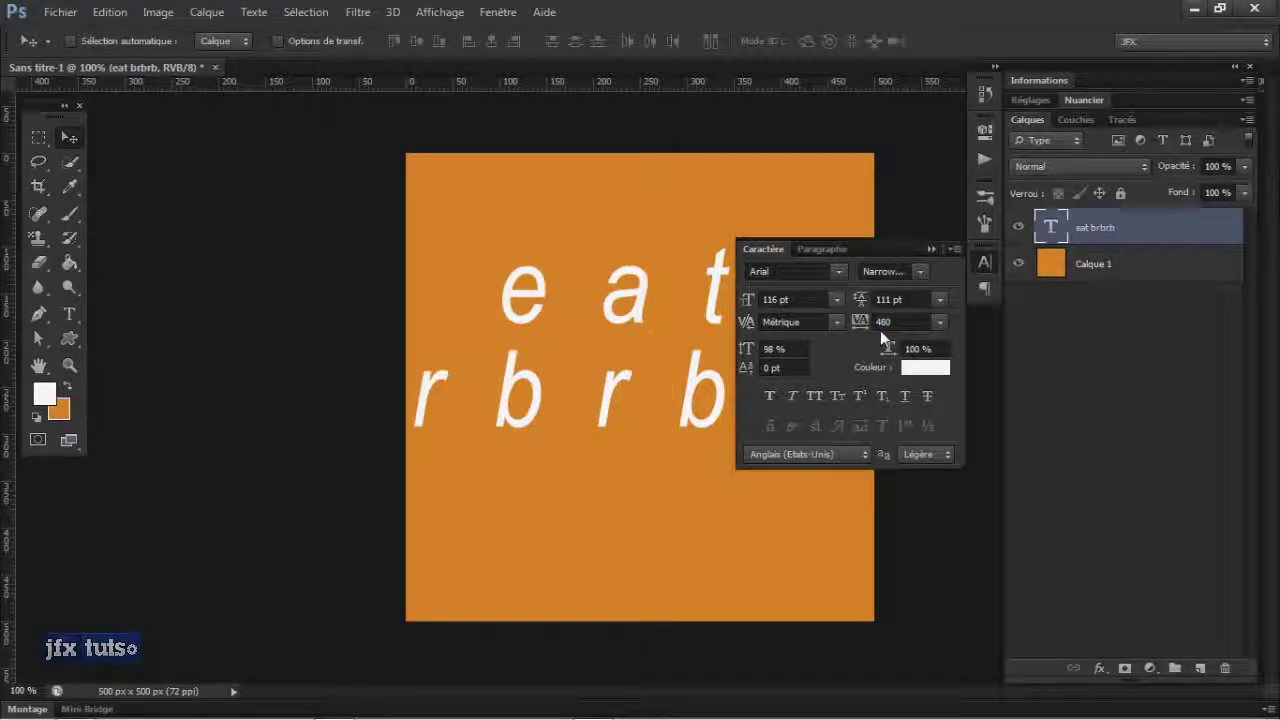
{"action": "left_click", "coordinate": [863, 327]}
{"action": "type", "text": "140"}
{"action": "key", "text": "Return"}
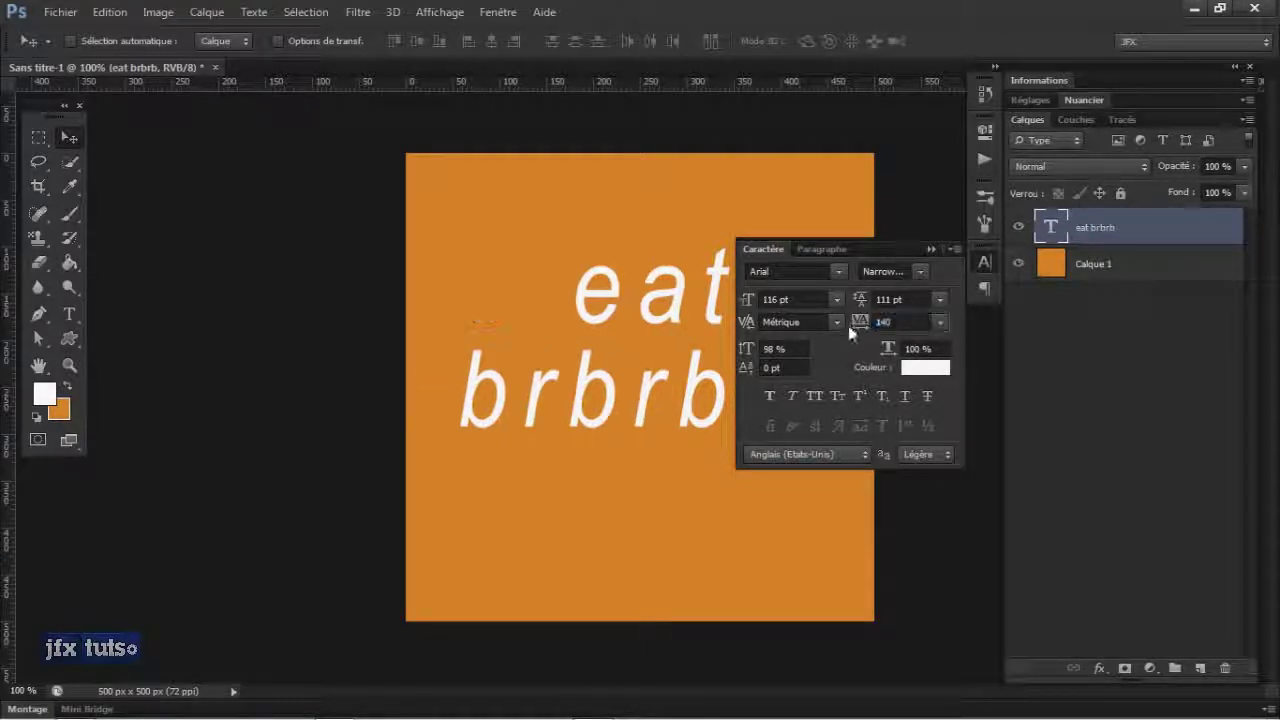
{"action": "left_click", "coordinate": [862, 327]}
{"action": "type", "text": "40"}
{"action": "key", "text": "Return"}
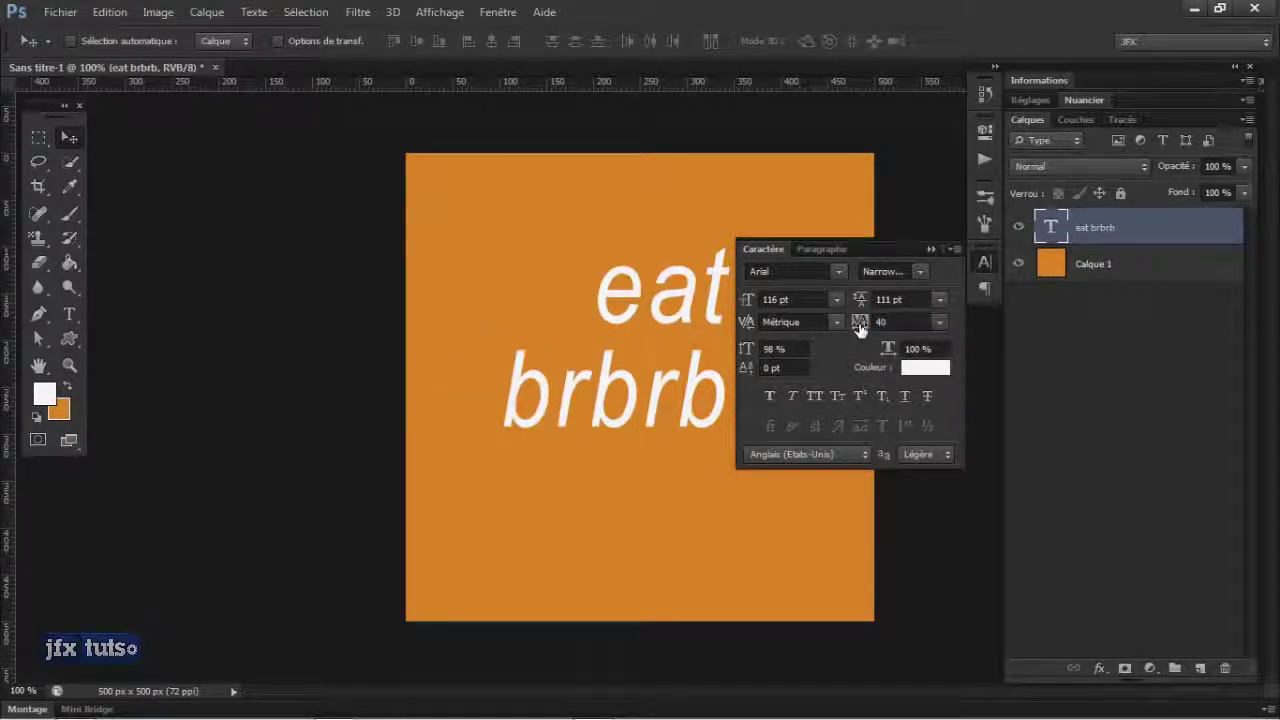
Step: Stretch the "eat brbrb" characters to 119% vertical scale and 118% horizontal scale
{"action": "left_click", "coordinate": [751, 349]}
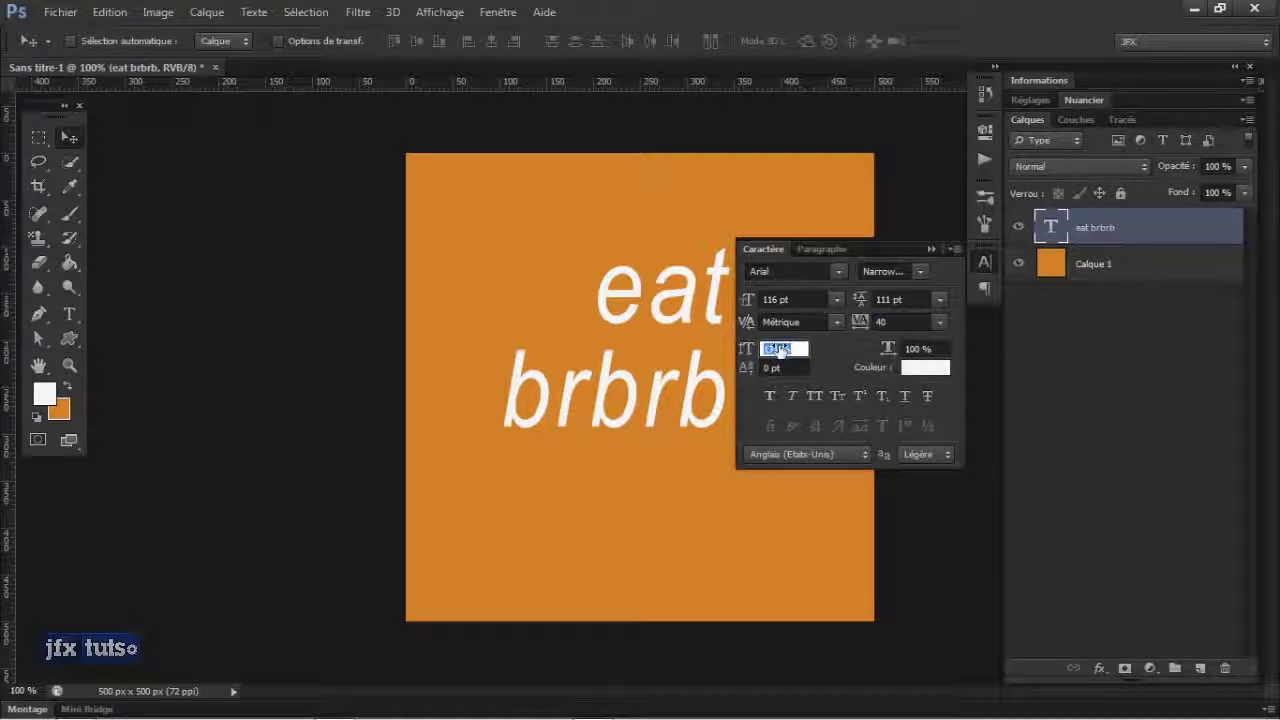
{"action": "type", "text": "119"}
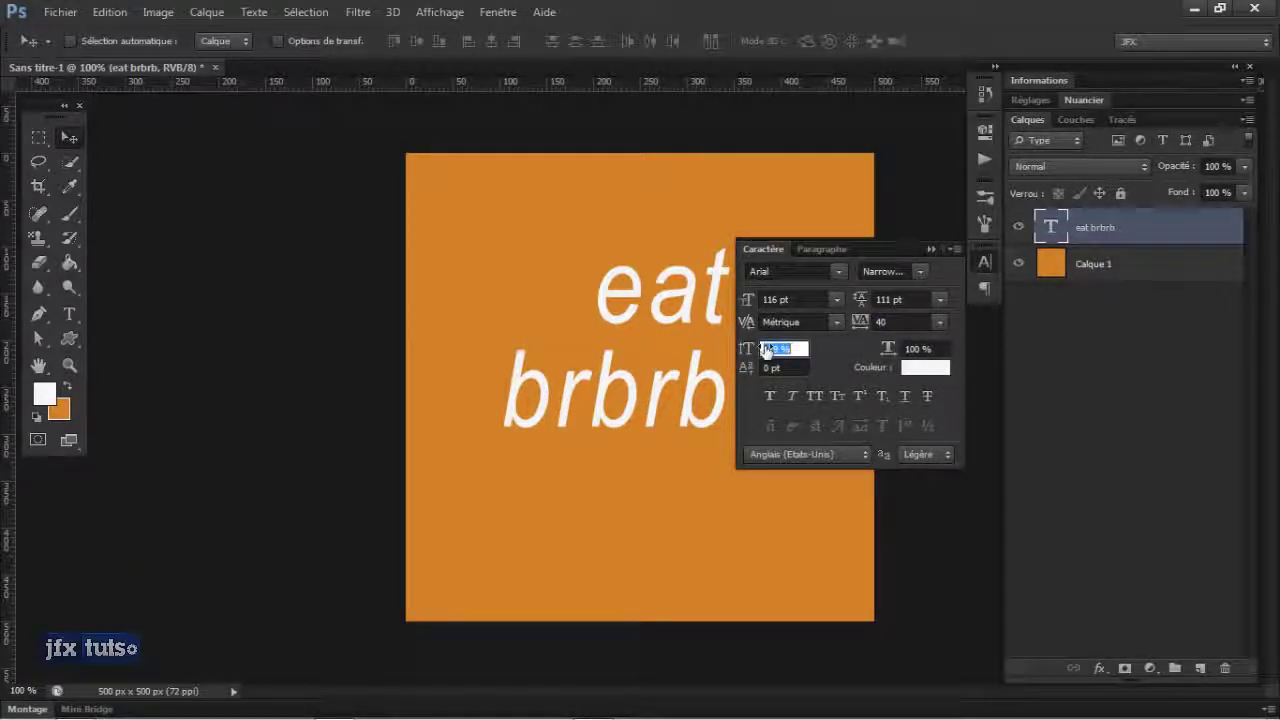
{"action": "key", "text": "Return"}
{"action": "left_click", "coordinate": [888, 348]}
{"action": "type", "text": "118"}
{"action": "key", "text": "Return"}
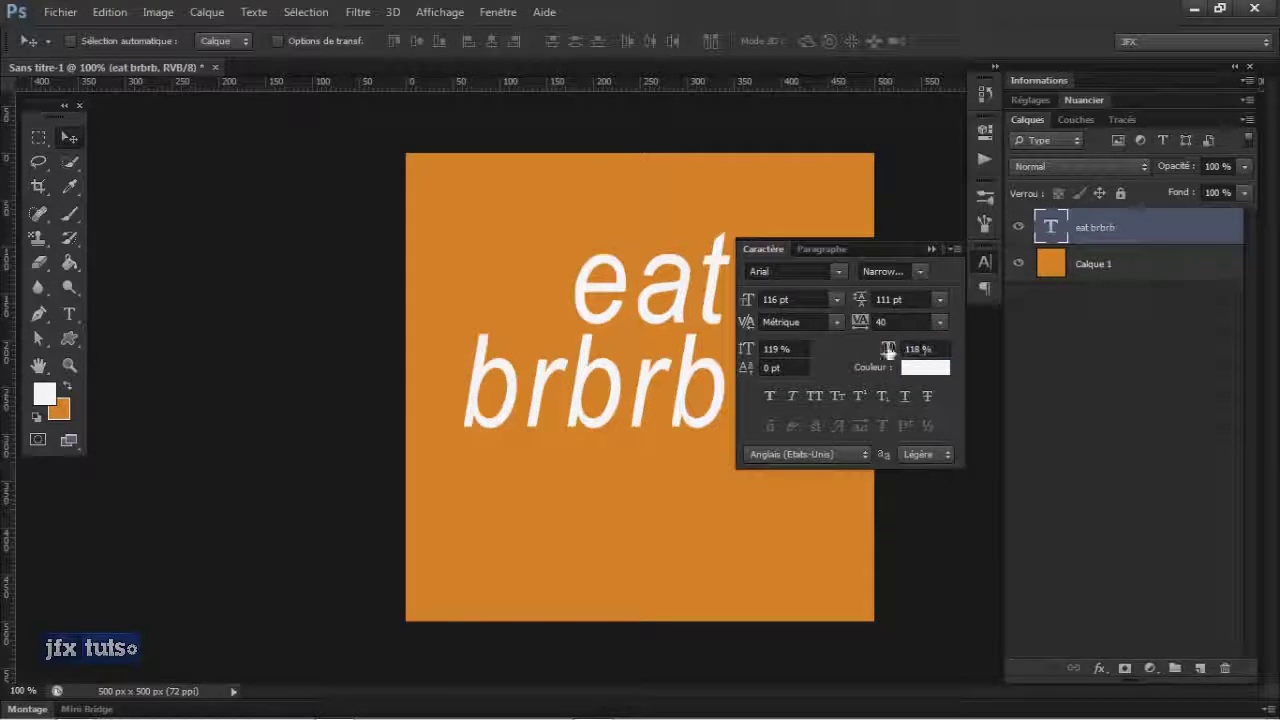
Step: Try faux bold and small caps on the "eat brbrb" text, turning each off again, and collapse the Caractère settings
{"action": "left_click", "coordinate": [769, 396]}
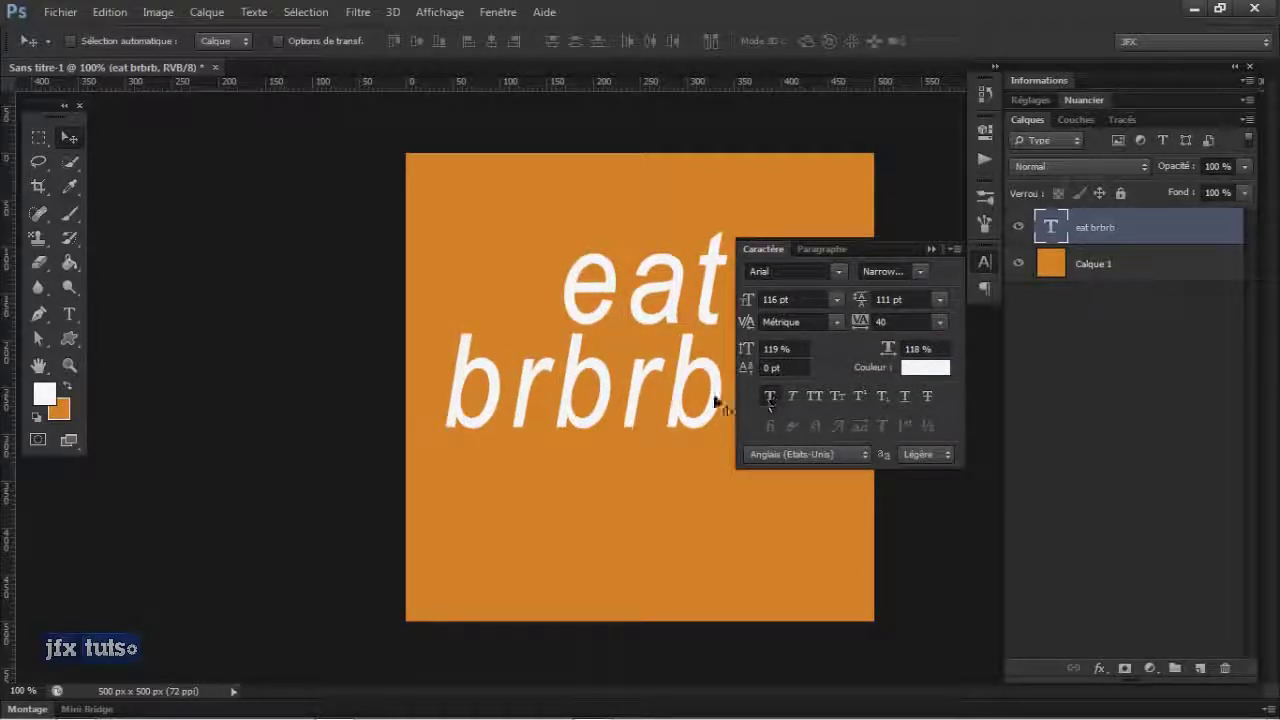
{"action": "left_click", "coordinate": [770, 396]}
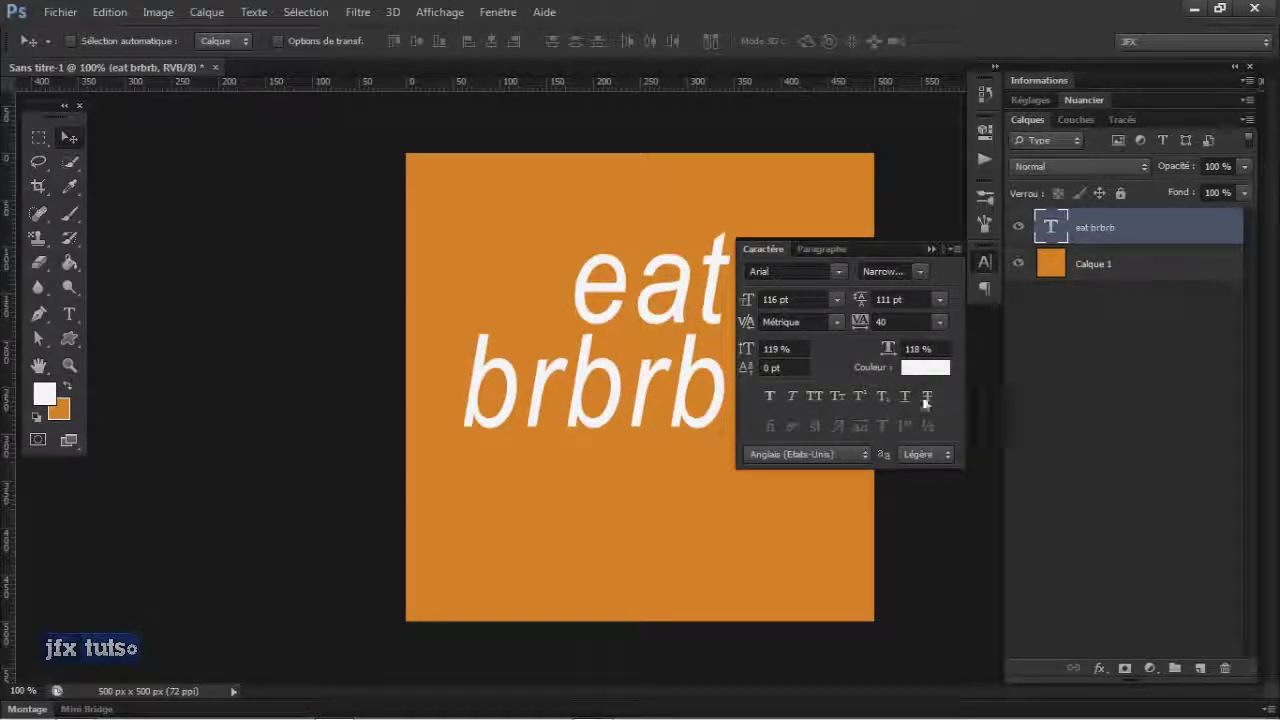
{"action": "left_click", "coordinate": [838, 398]}
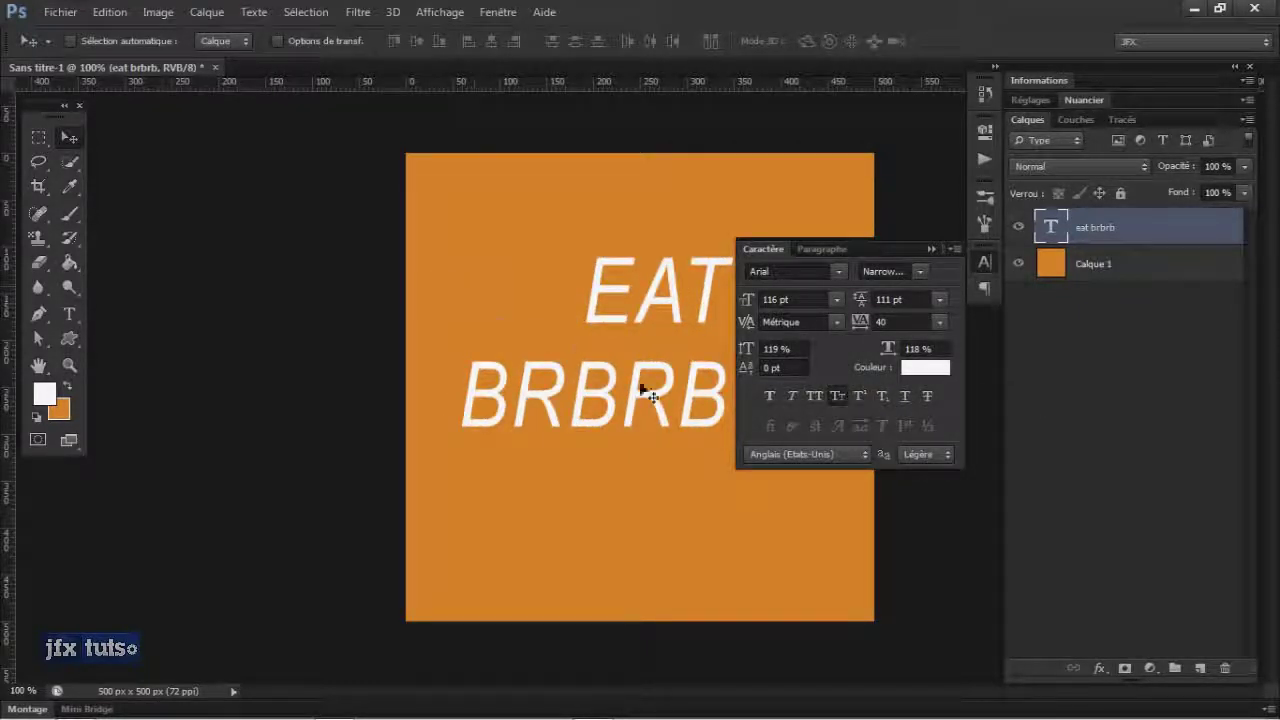
{"action": "left_click", "coordinate": [838, 396]}
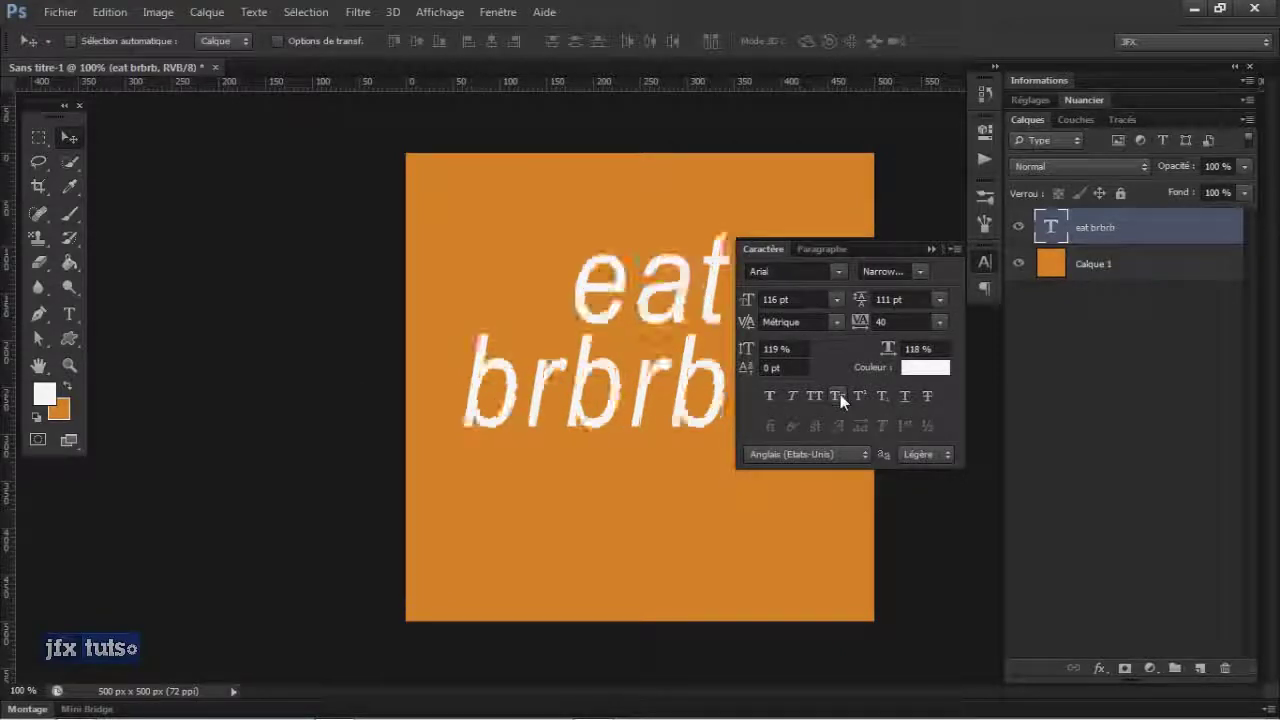
{"action": "left_click", "coordinate": [931, 249]}
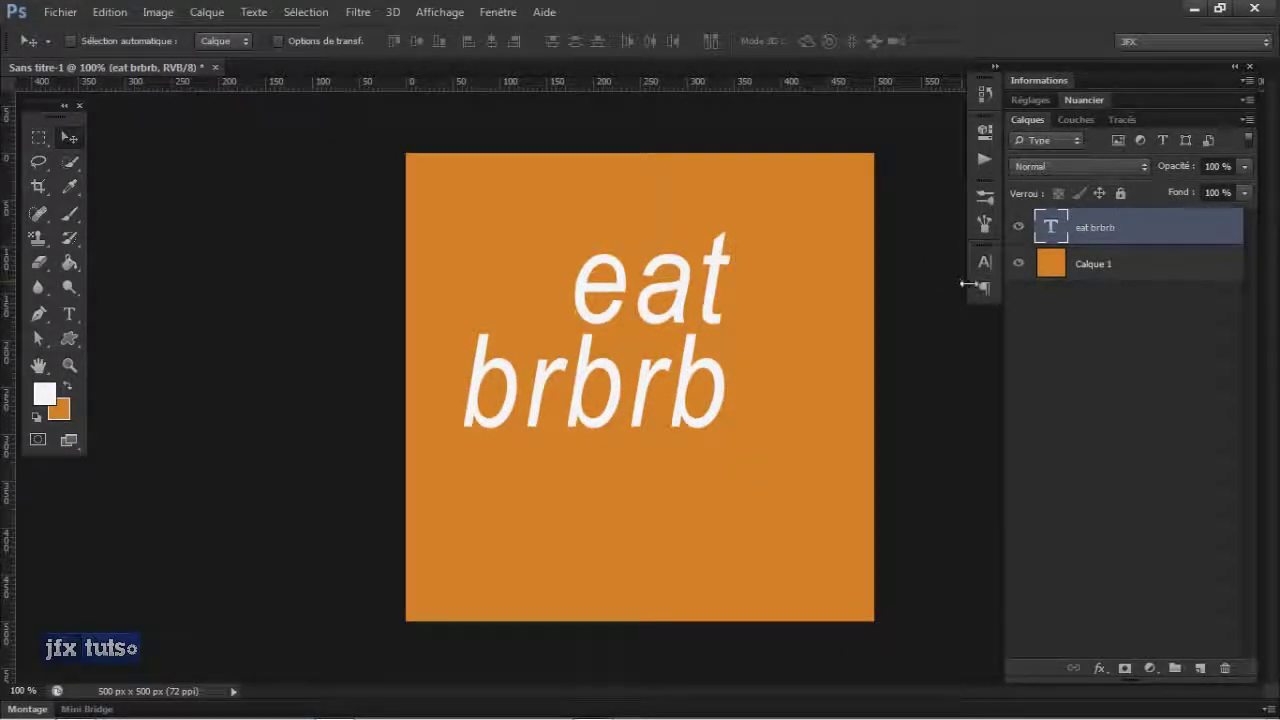
Step: Replace all the text in the "eat brbrb" layer with Lorem ipsum filler paragraphs and commit the edit
{"action": "double_click", "coordinate": [1050, 227]}
{"action": "key", "text": "ctrl+a"}
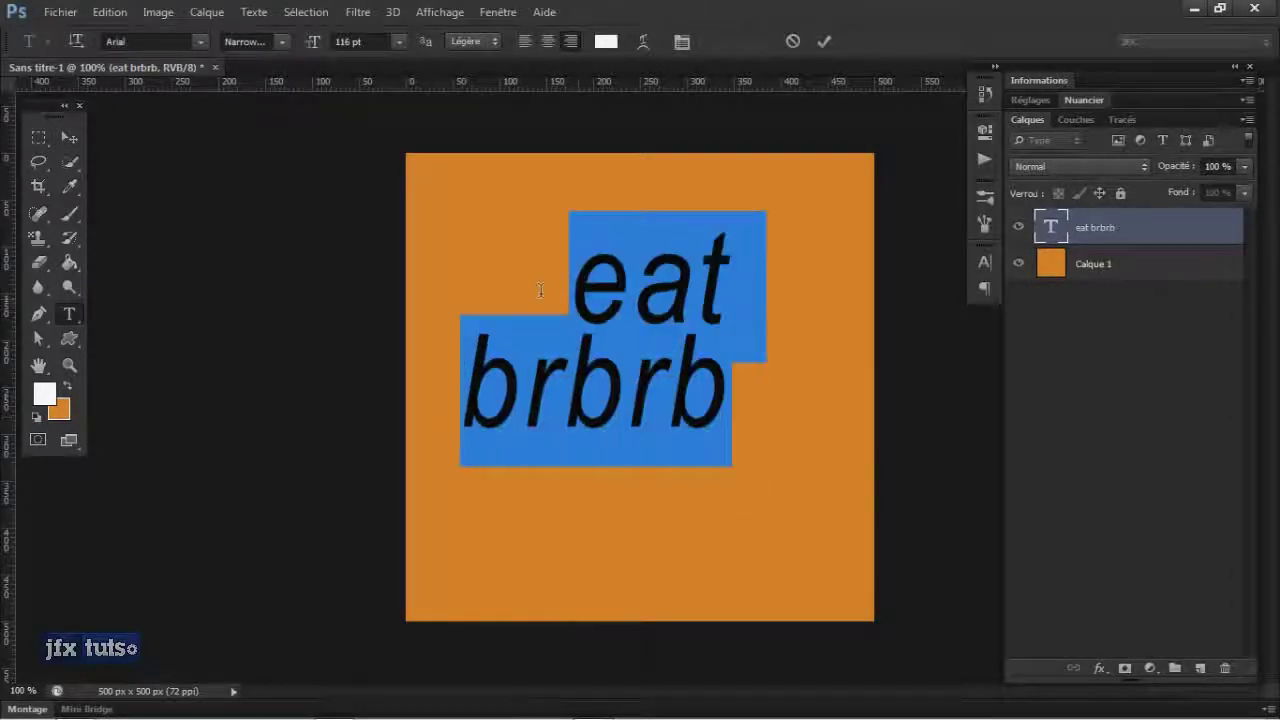
{"action": "key", "text": "BackSpace"}
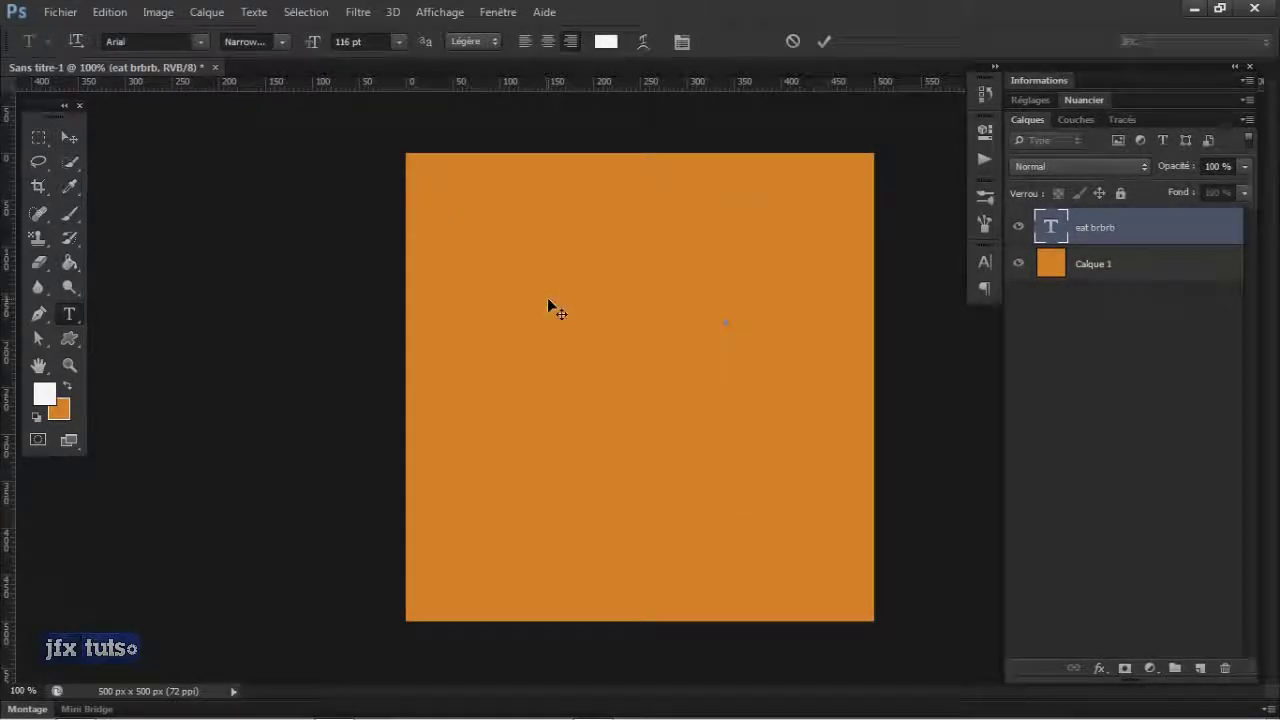
{"action": "left_click", "coordinate": [827, 41]}
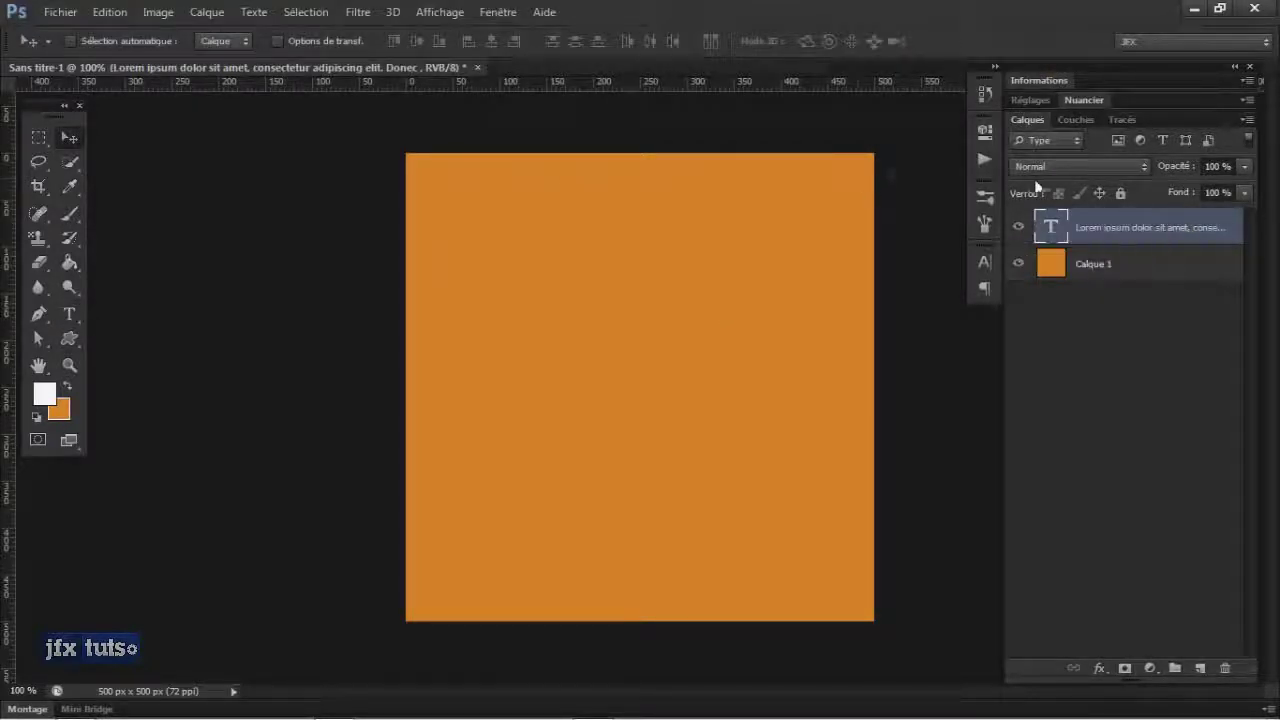
Step: Reduce the Lorem ipsum text's font size to 15 pt, trying 50 pt first
{"action": "left_click", "coordinate": [985, 262]}
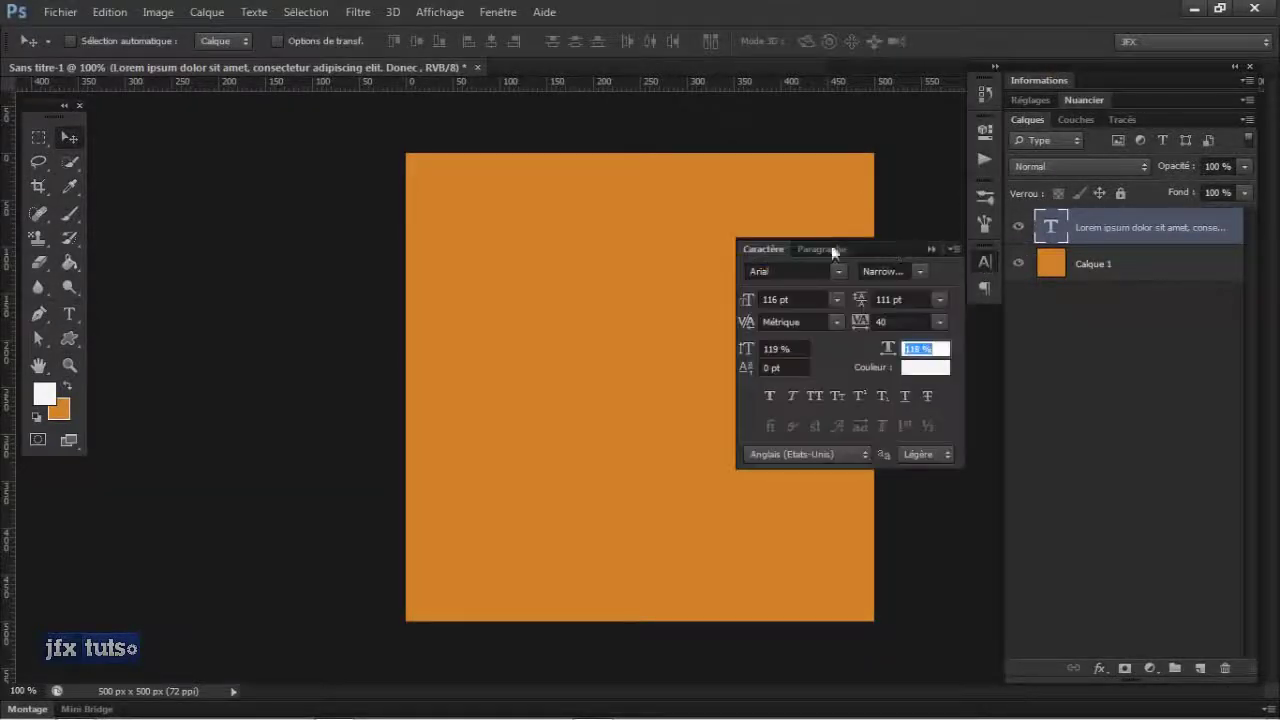
{"action": "double_click", "coordinate": [770, 299]}
{"action": "type", "text": "55"}
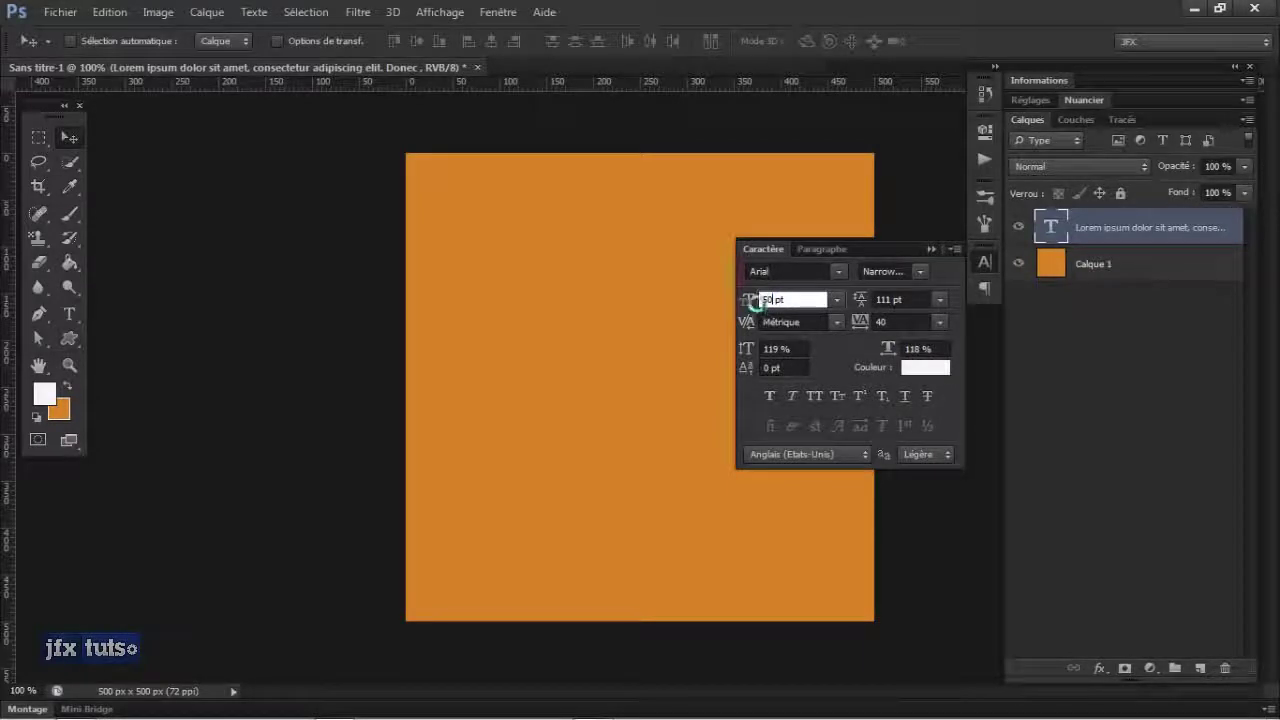
{"action": "key", "text": "Return"}
{"action": "double_click", "coordinate": [768, 299]}
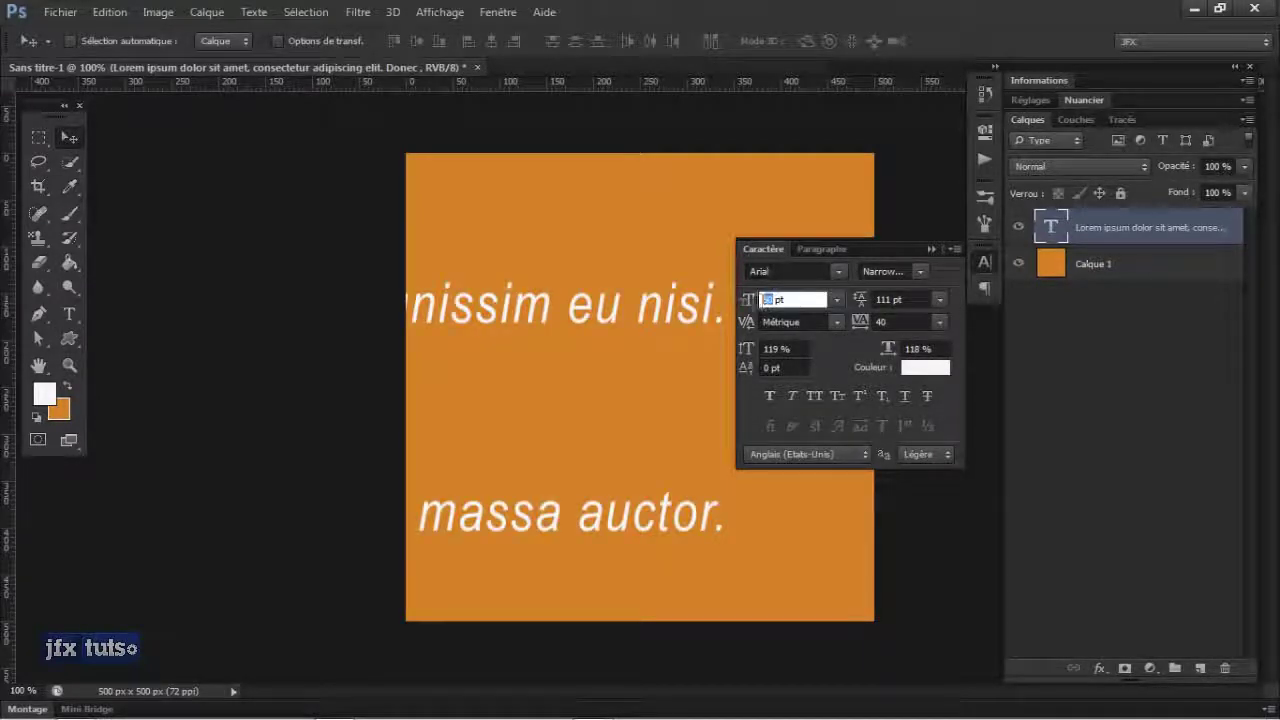
{"action": "type", "text": "25"}
{"action": "double_click", "coordinate": [771, 299]}
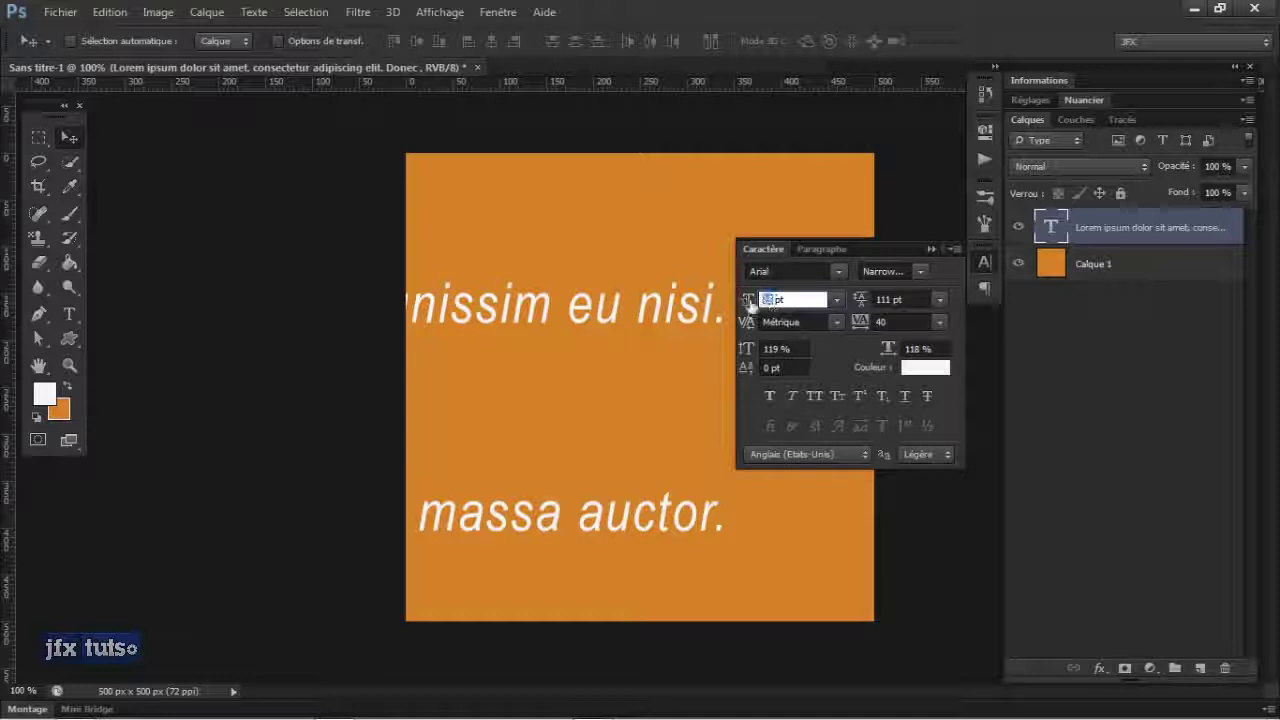
{"action": "type", "text": "15"}
{"action": "key", "text": "Return"}
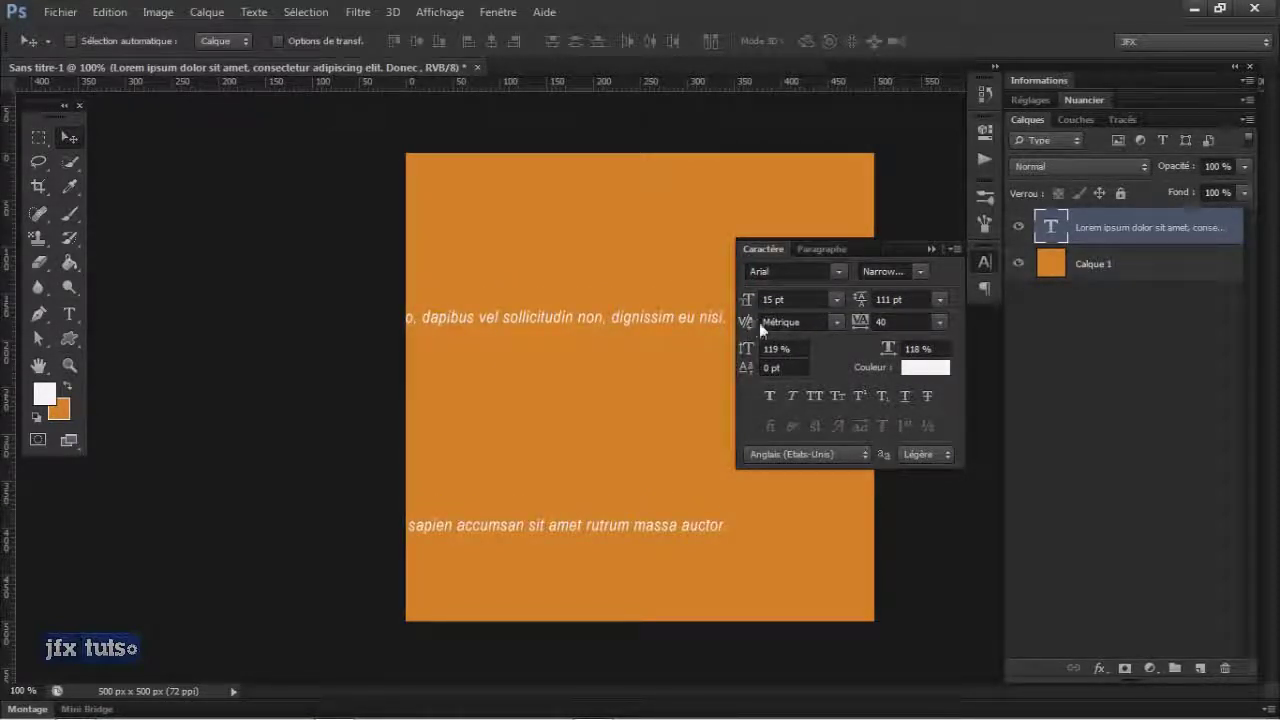
Step: Set the Lorem ipsum text's tracking to 0 and its leading to 25 pt
{"action": "double_click", "coordinate": [891, 321]}
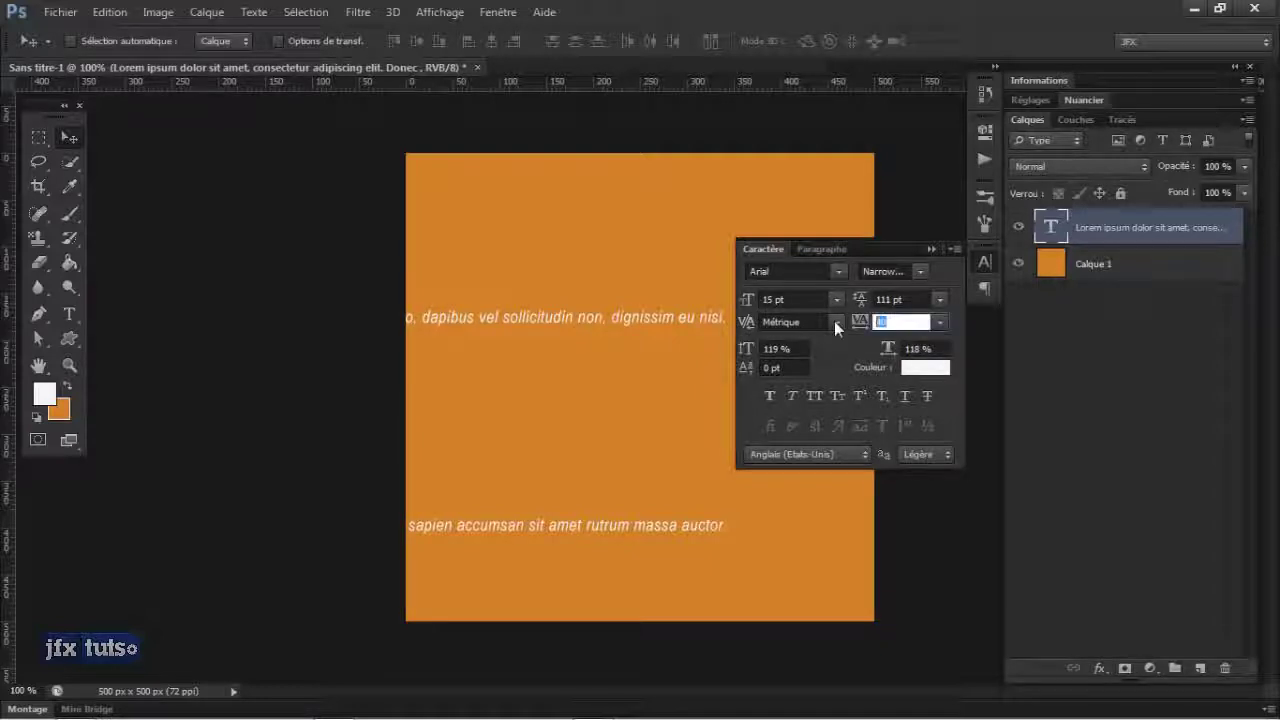
{"action": "type", "text": "0"}
{"action": "key", "text": "Return"}
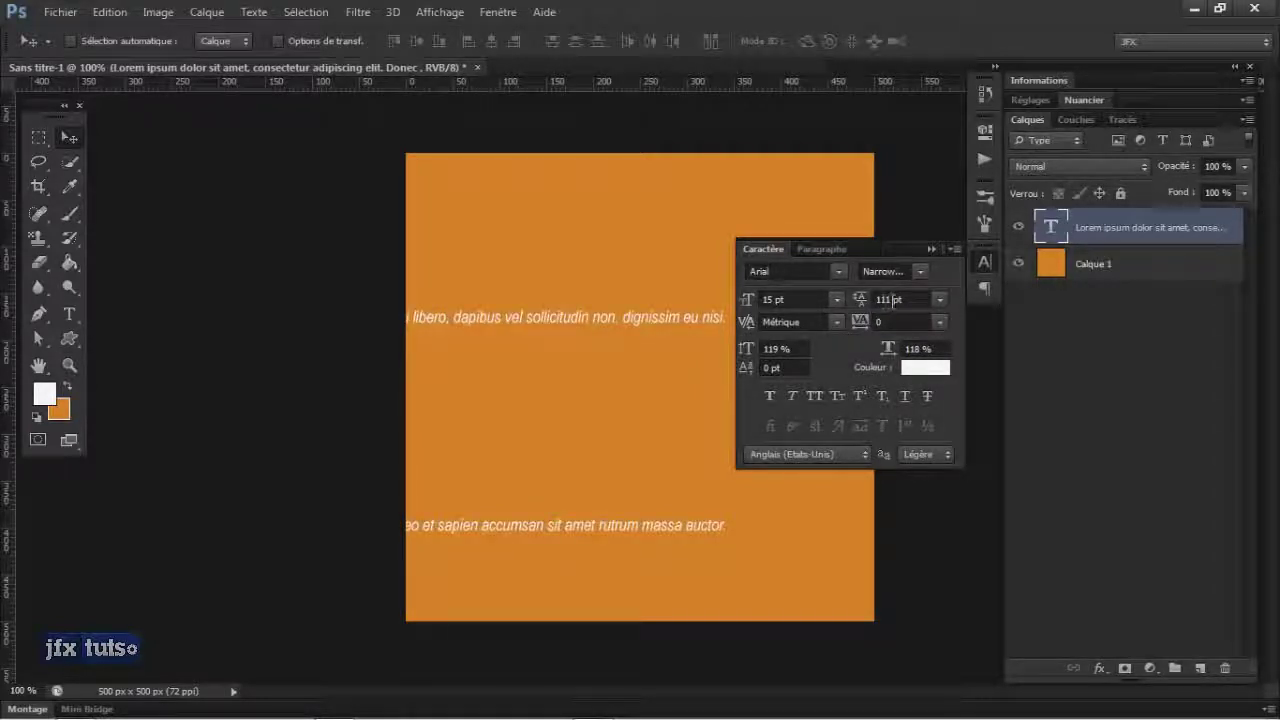
{"action": "left_click", "coordinate": [891, 299]}
{"action": "type", "text": "25"}
{"action": "key", "text": "Return"}
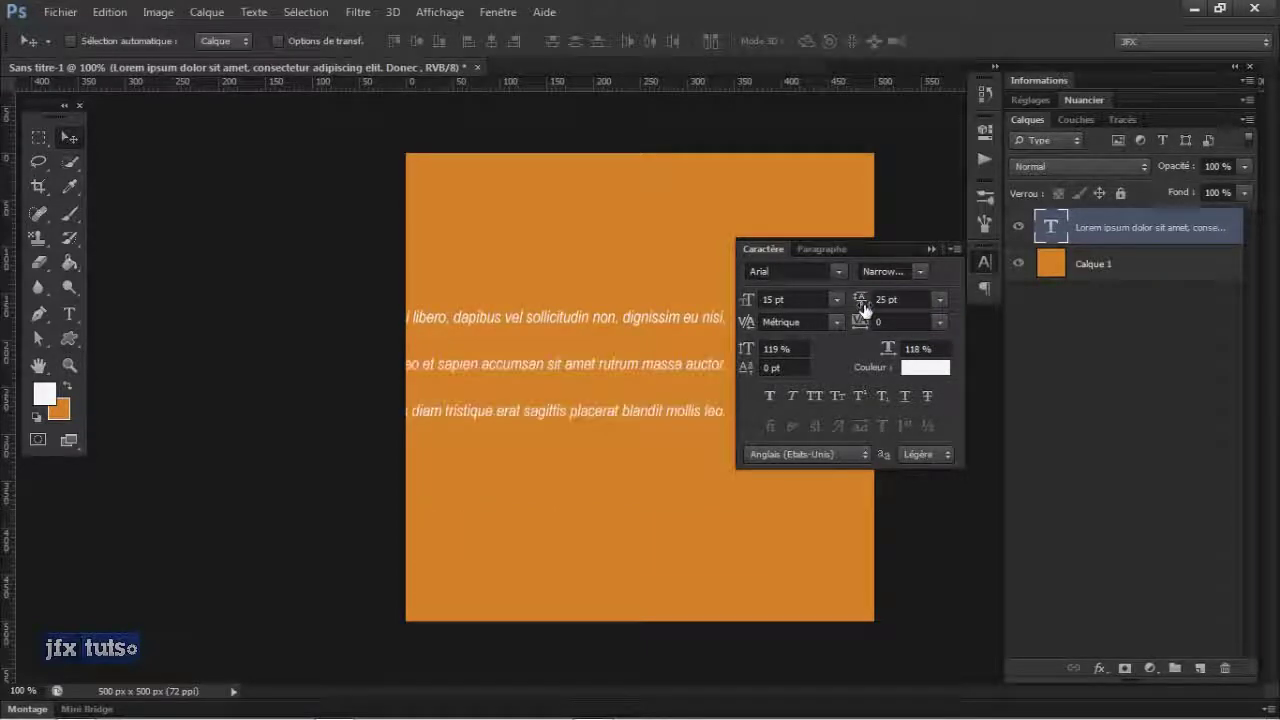
Step: Reset the Lorem ipsum characters' vertical and horizontal scale to 100%
{"action": "double_click", "coordinate": [771, 348]}
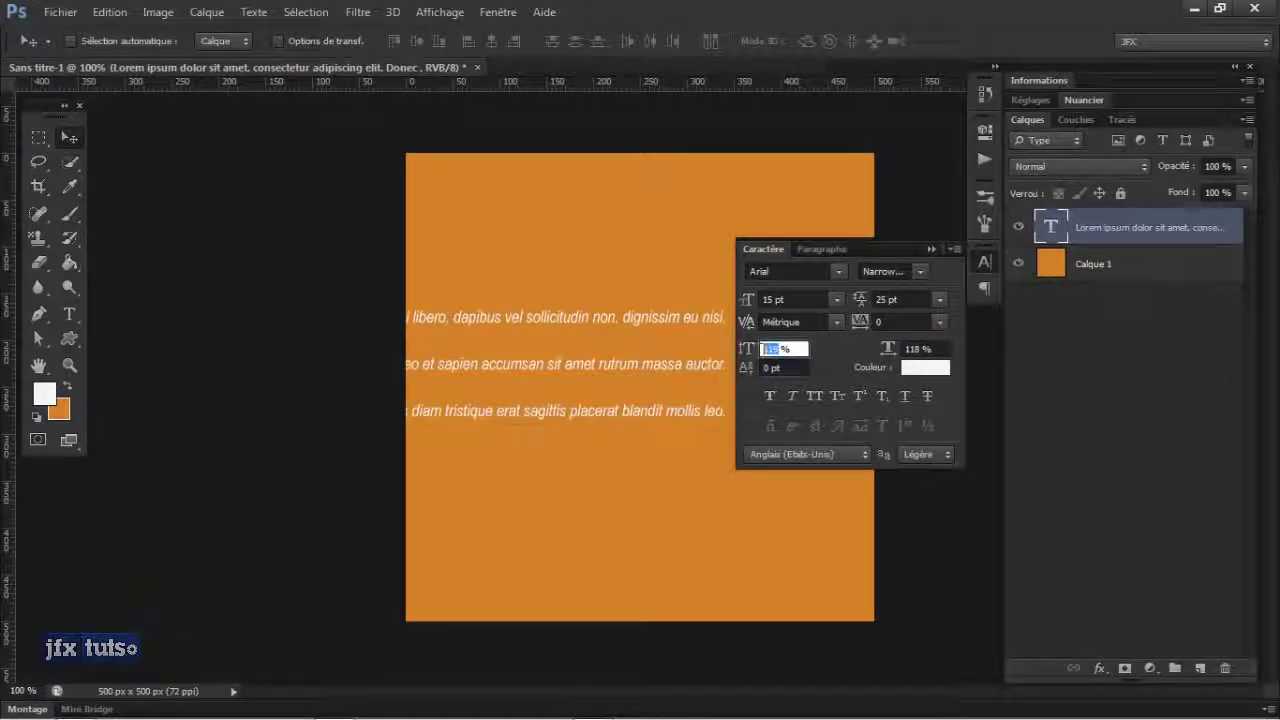
{"action": "type", "text": "100"}
{"action": "key", "text": "Return"}
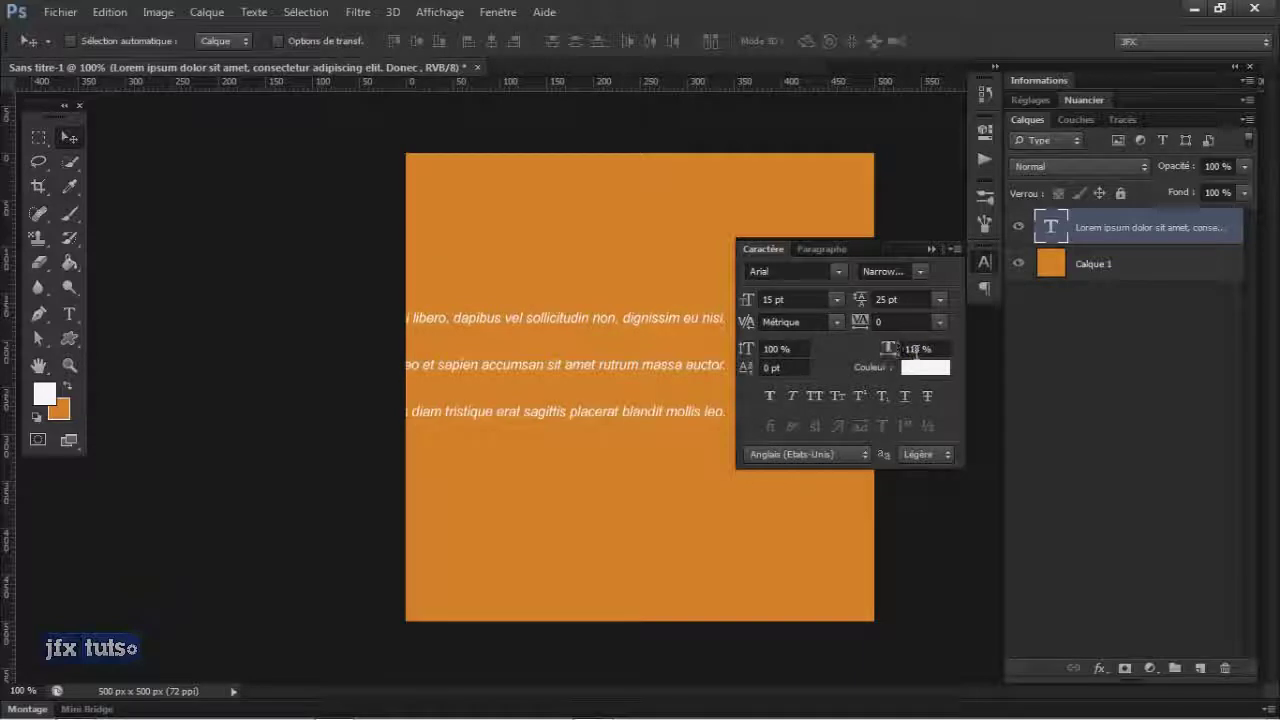
{"action": "left_click", "coordinate": [885, 350]}
{"action": "type", "text": "100"}
{"action": "key", "text": "Return"}
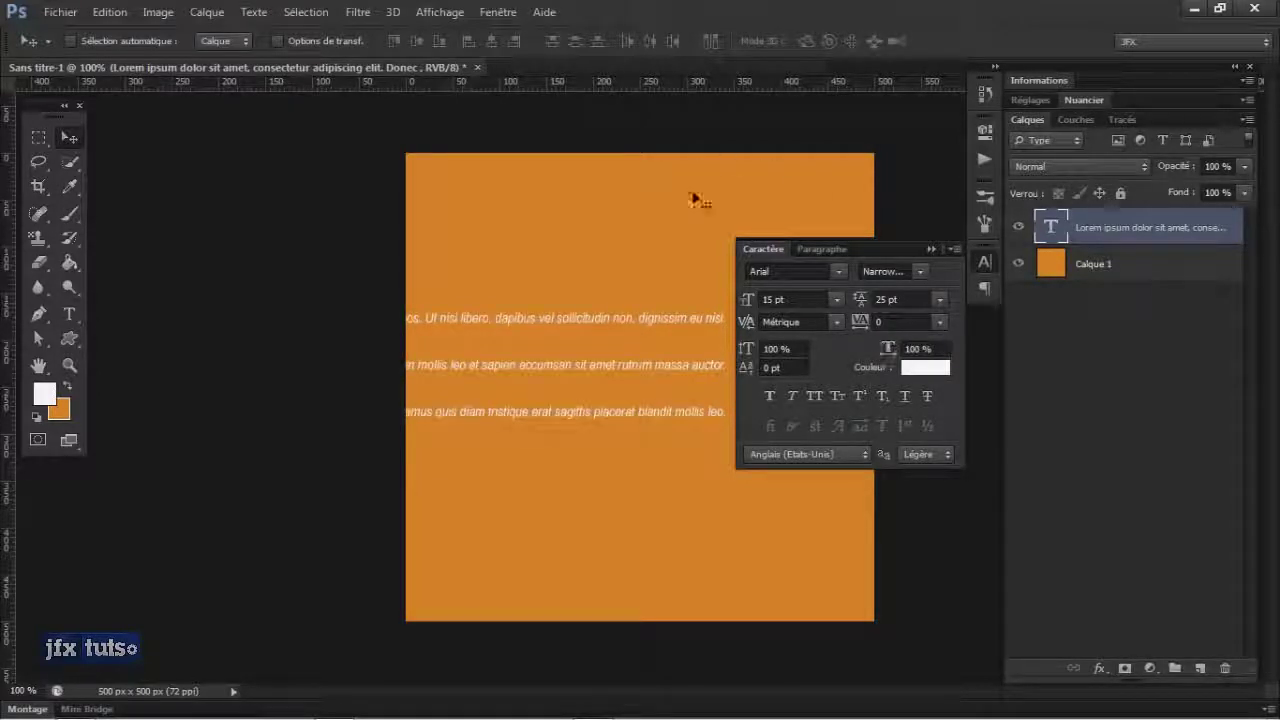
Step: Set the Lorem ipsum text's size to 10 pt and move it so its lines end at the canvas's right edge
{"action": "left_click_drag", "start_coordinate": [623, 314], "coordinate": [667, 293]}
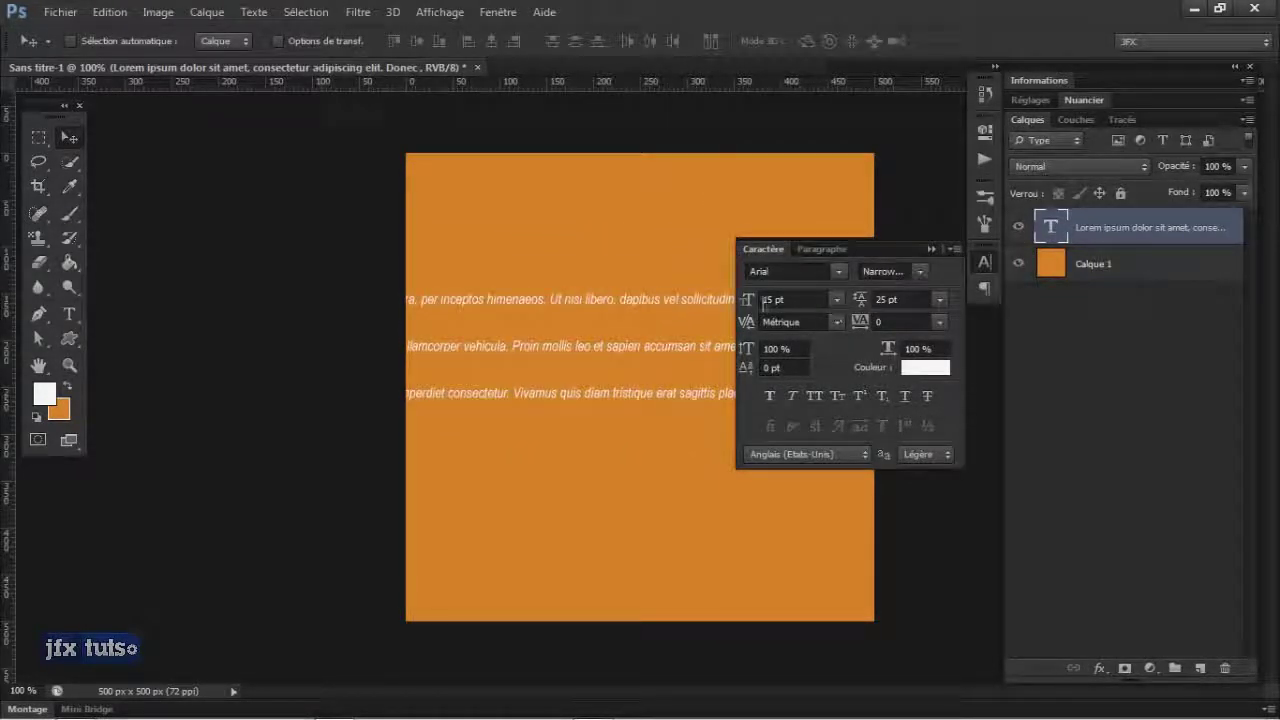
{"action": "left_click_drag", "start_coordinate": [745, 296], "coordinate": [743, 312]}
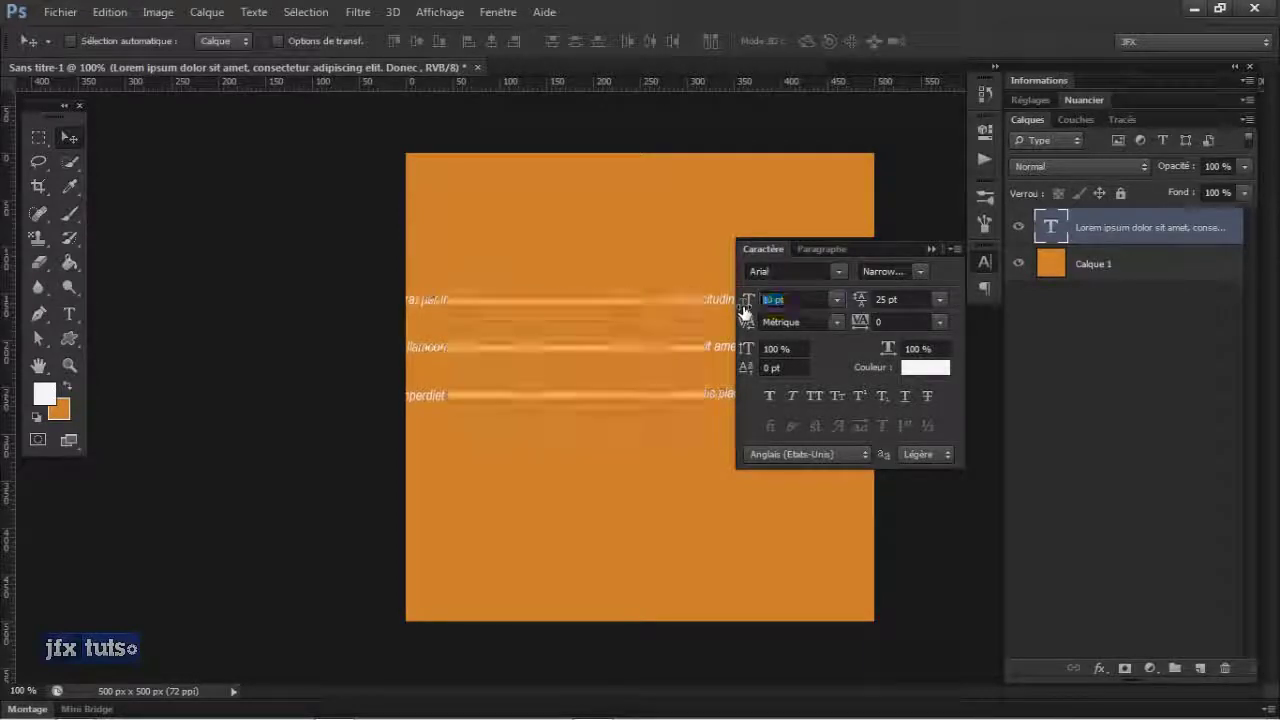
{"action": "left_click_drag", "start_coordinate": [608, 310], "coordinate": [635, 296]}
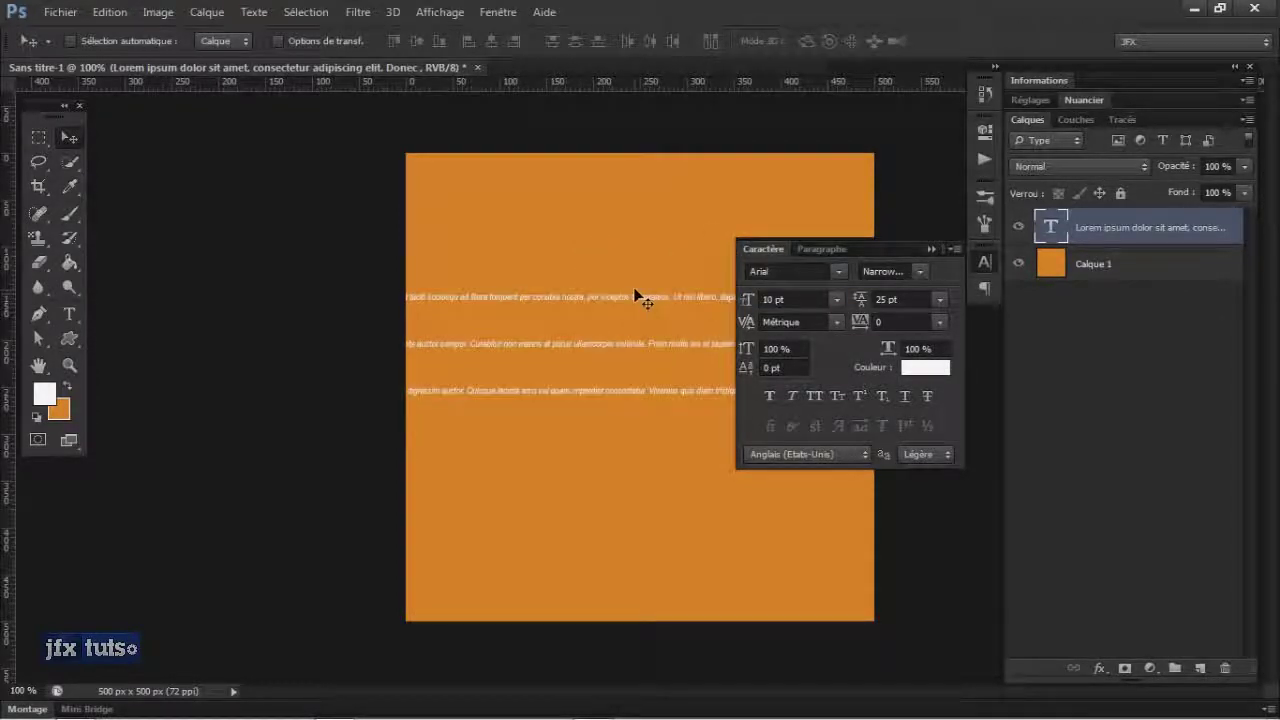
Step: Move the Lorem ipsum text with Free Transform to about X -742 px so its lines extend past the canvas's right edge
{"action": "left_click", "coordinate": [932, 248]}
{"action": "key", "text": "ctrl+t"}
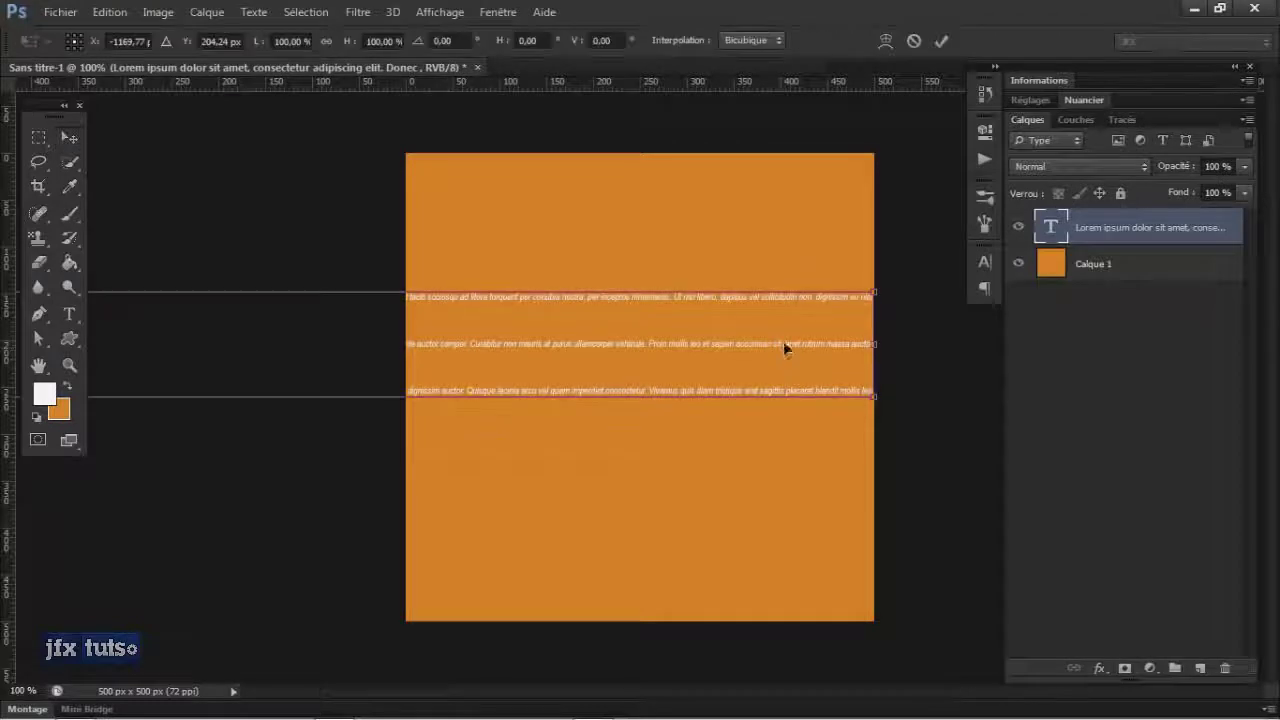
{"action": "scroll", "coordinate": [785, 347], "scroll_direction": "down", "scroll_amount": 6}
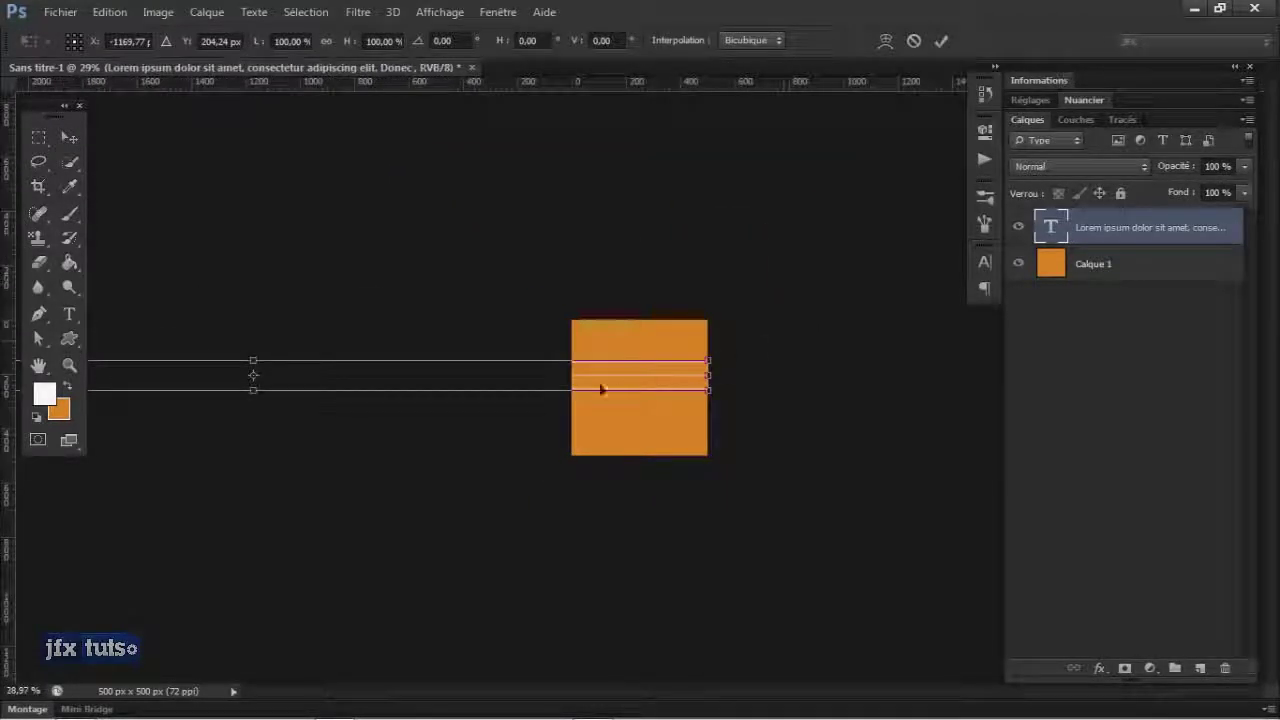
{"action": "left_click_drag", "start_coordinate": [601, 389], "coordinate": [654, 374]}
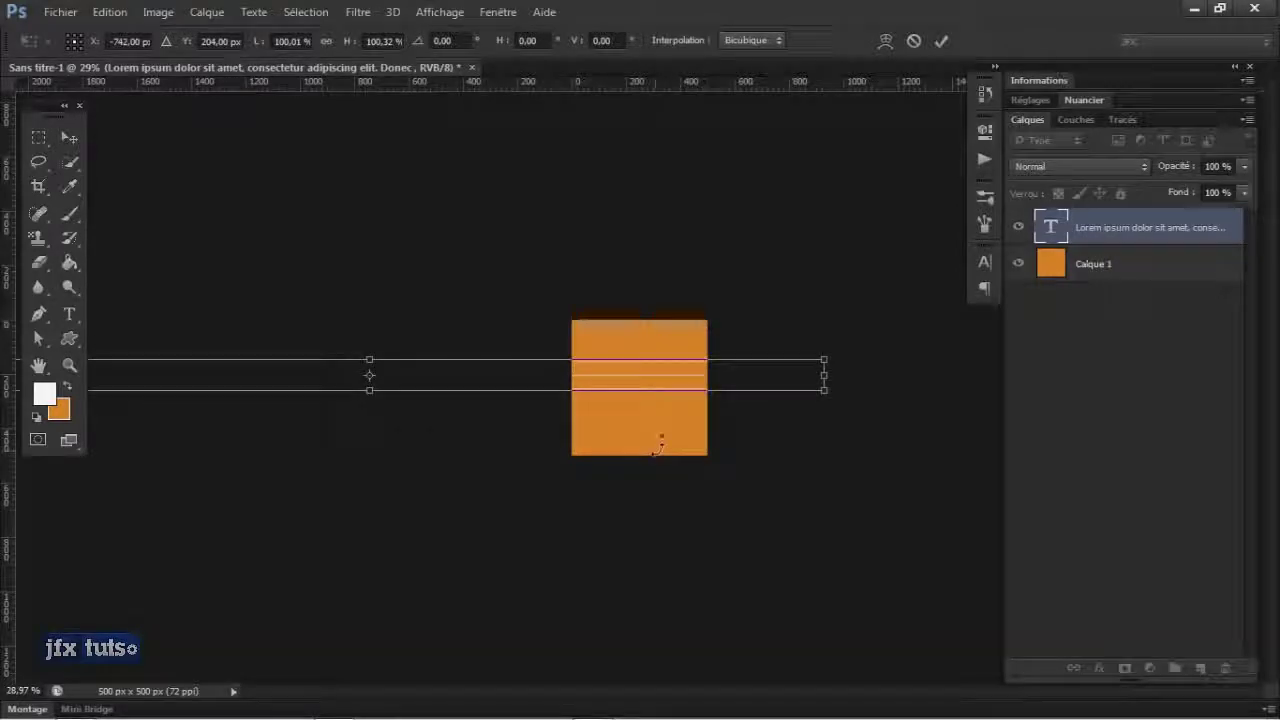
{"action": "key", "text": "Return"}
{"action": "scroll", "coordinate": [674, 400], "scroll_direction": "down", "scroll_amount": 1}
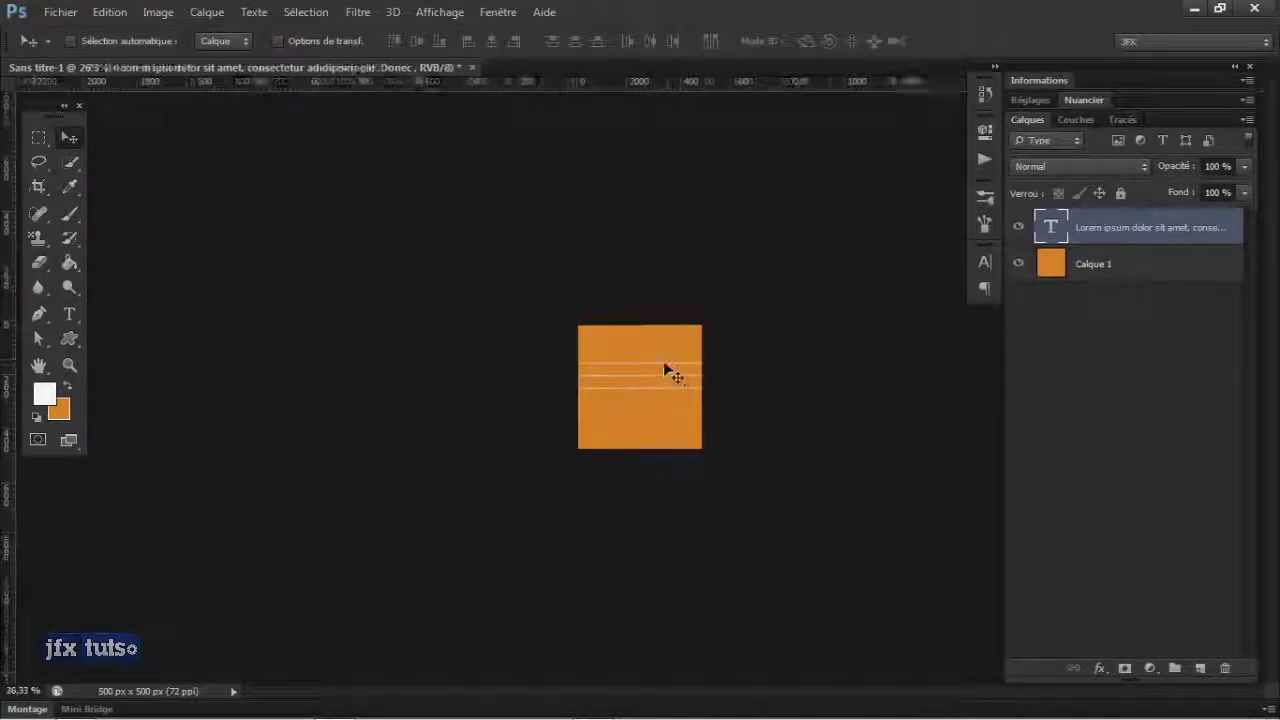
{"action": "scroll", "coordinate": [665, 368], "scroll_direction": "up", "scroll_amount": 6}
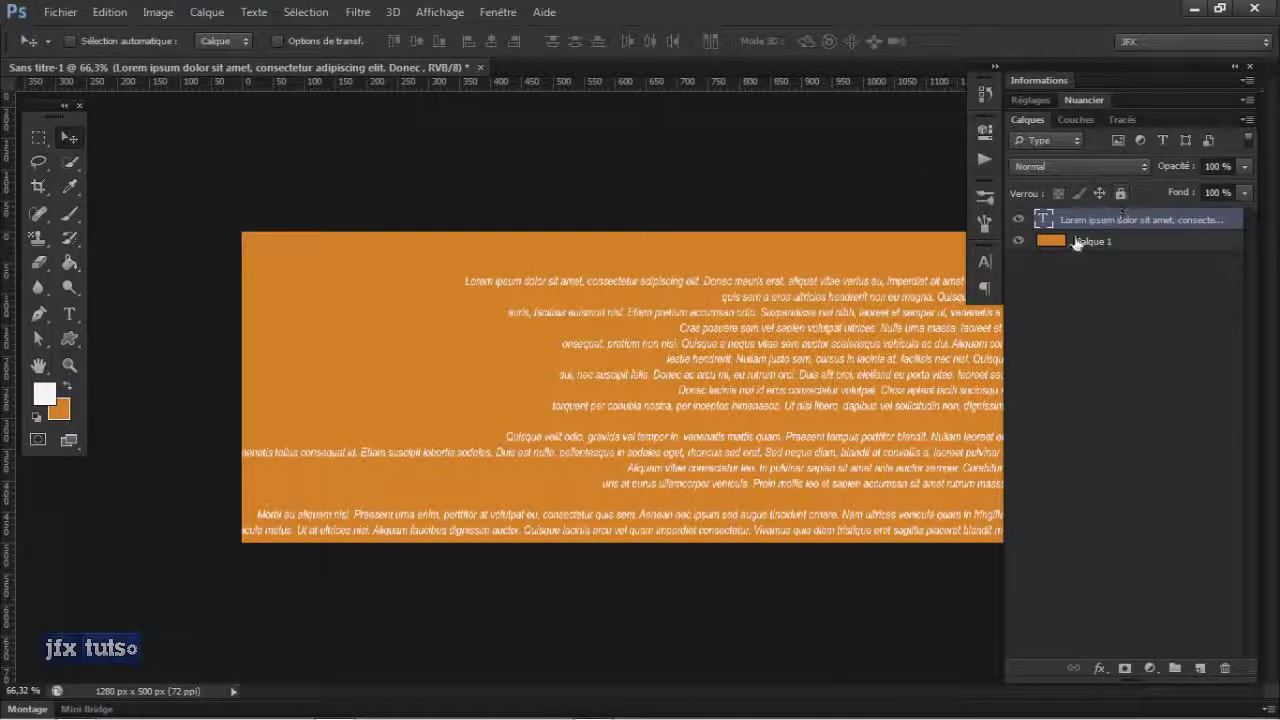
Step: Set the Lorem ipsum text's size to 23 pt and its leading to 23 pt
{"action": "left_click", "coordinate": [985, 262]}
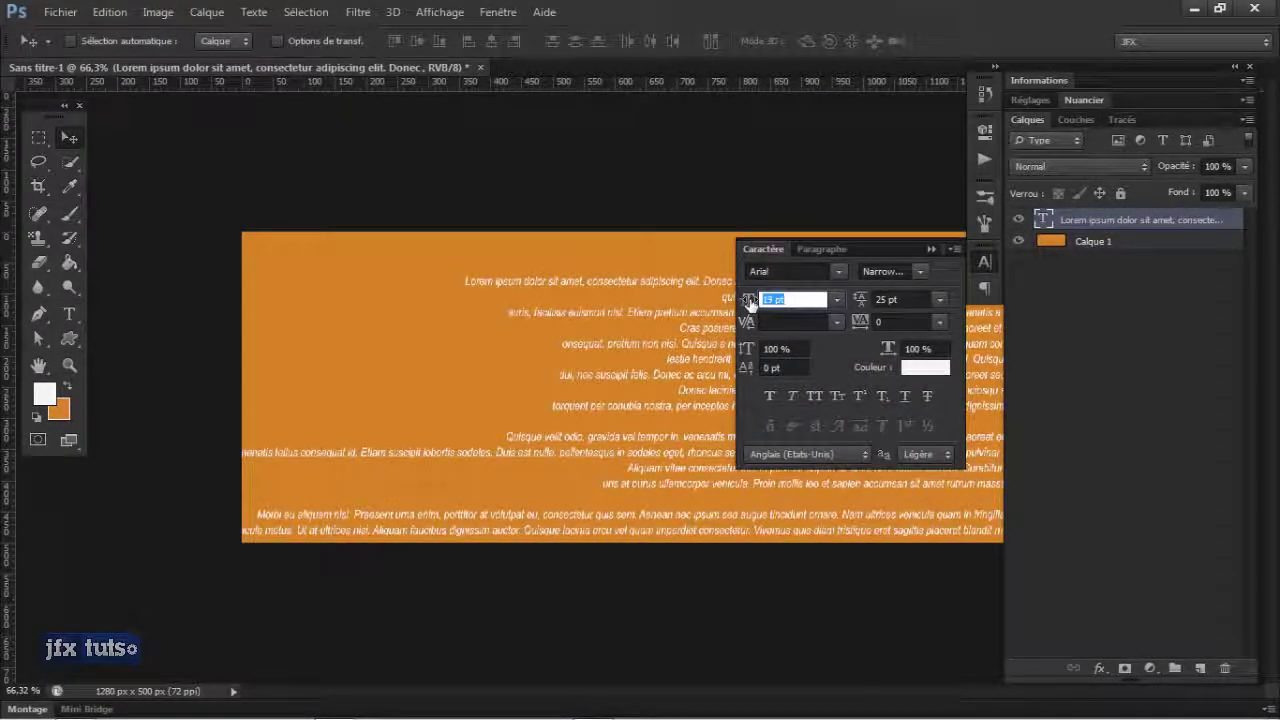
{"action": "left_click_drag", "start_coordinate": [750, 304], "coordinate": [747, 300]}
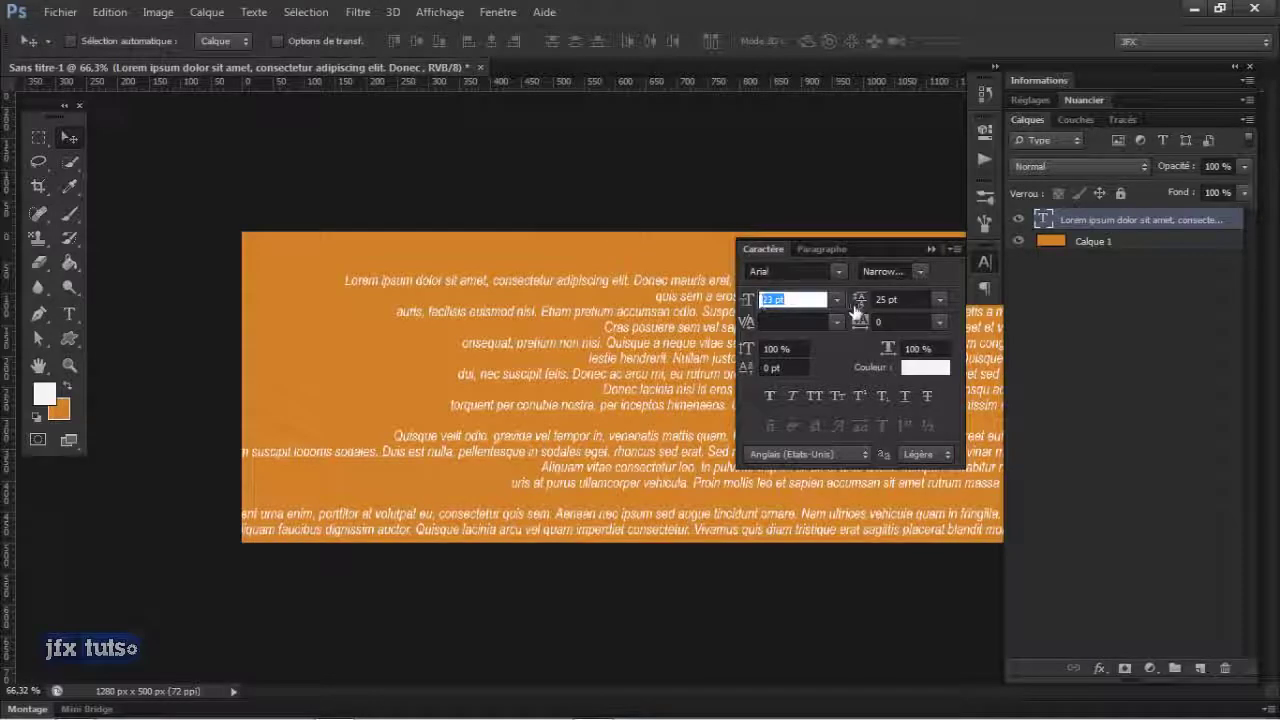
{"action": "left_click_drag", "start_coordinate": [857, 299], "coordinate": [866, 310]}
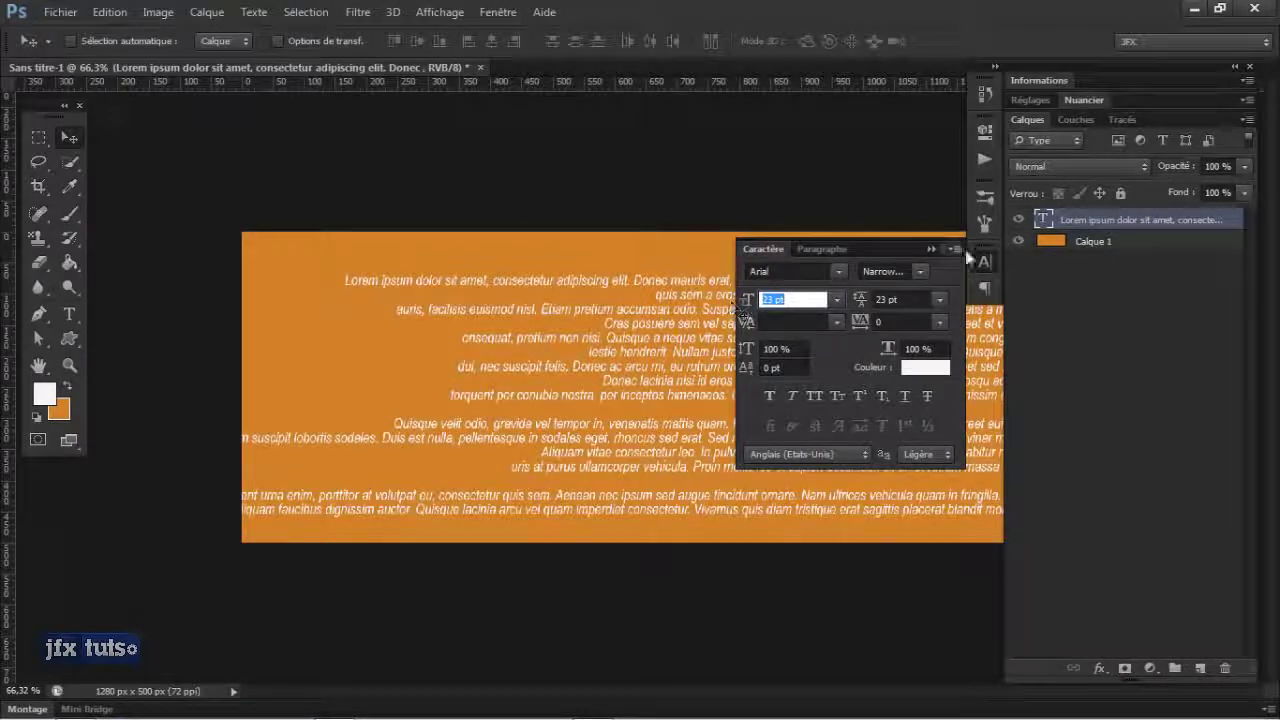
{"action": "left_click", "coordinate": [931, 249]}
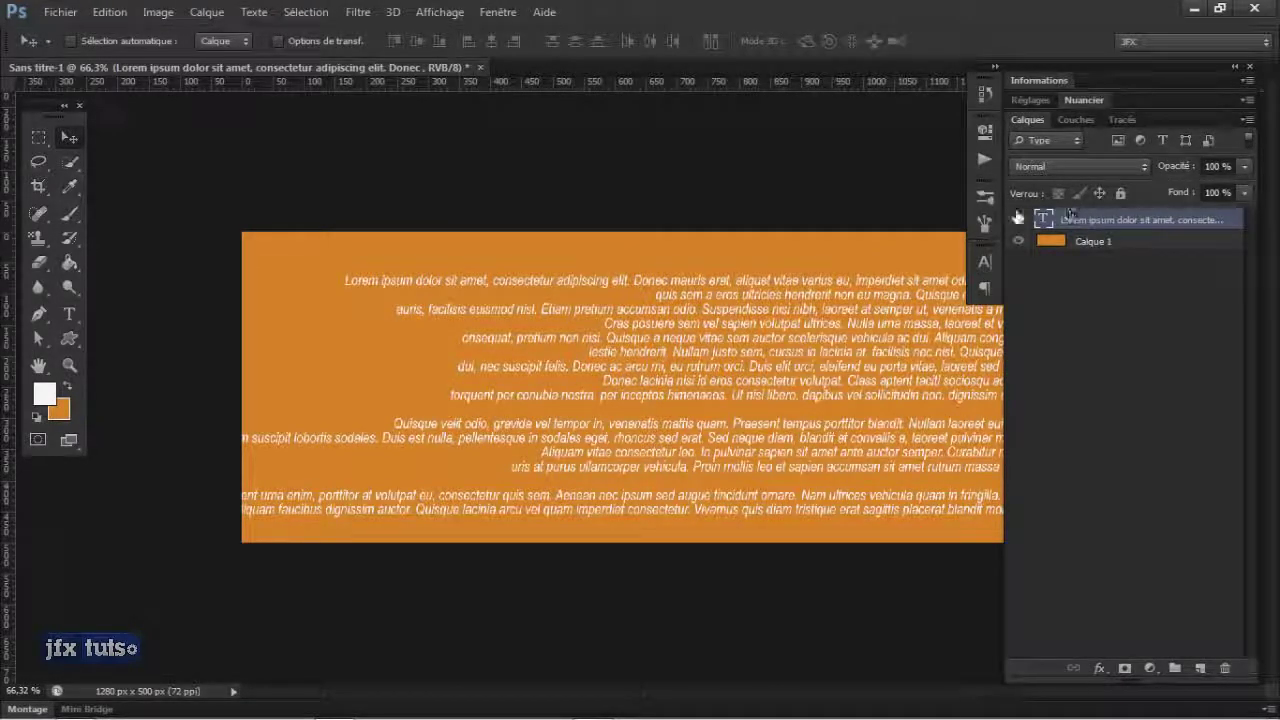
Step: Set the Lorem ipsum text's size to 25 pt and move it left and slightly up so its lines end inside the canvas
{"action": "left_click", "coordinate": [985, 261]}
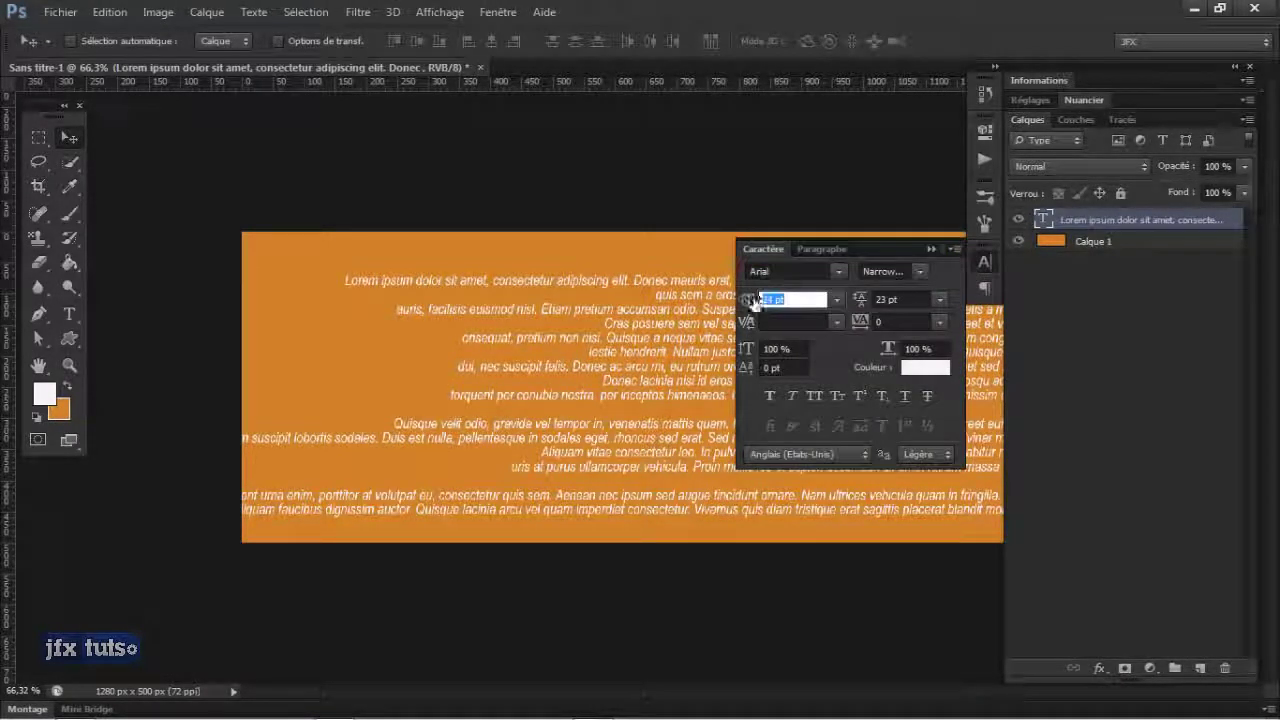
{"action": "left_click_drag", "start_coordinate": [748, 300], "coordinate": [744, 305]}
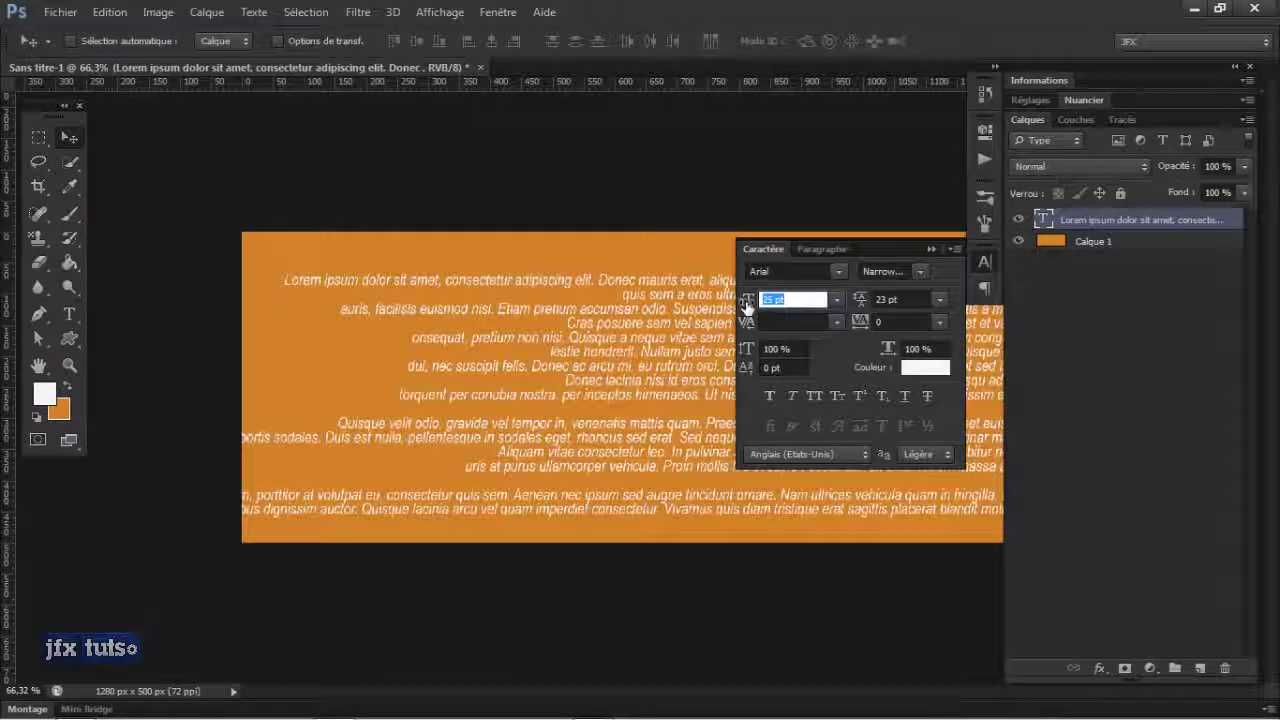
{"action": "left_click", "coordinate": [930, 250]}
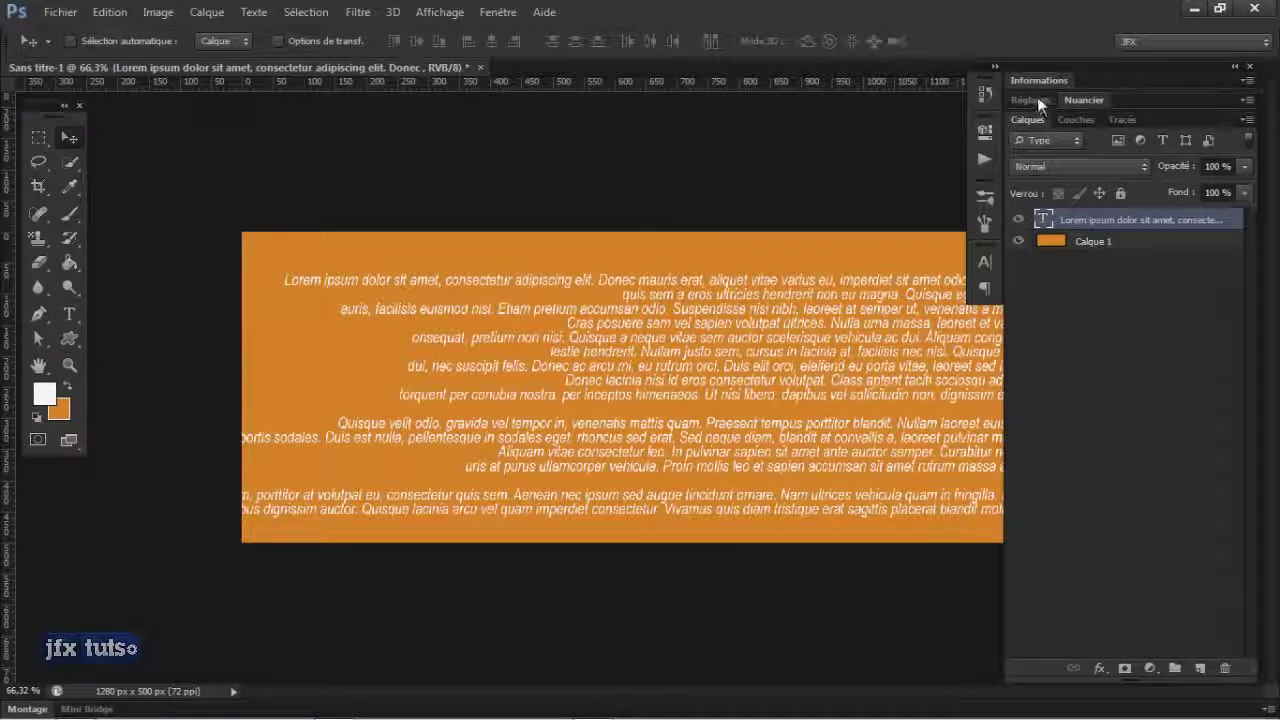
{"action": "left_click_drag", "start_coordinate": [775, 356], "coordinate": [708, 348]}
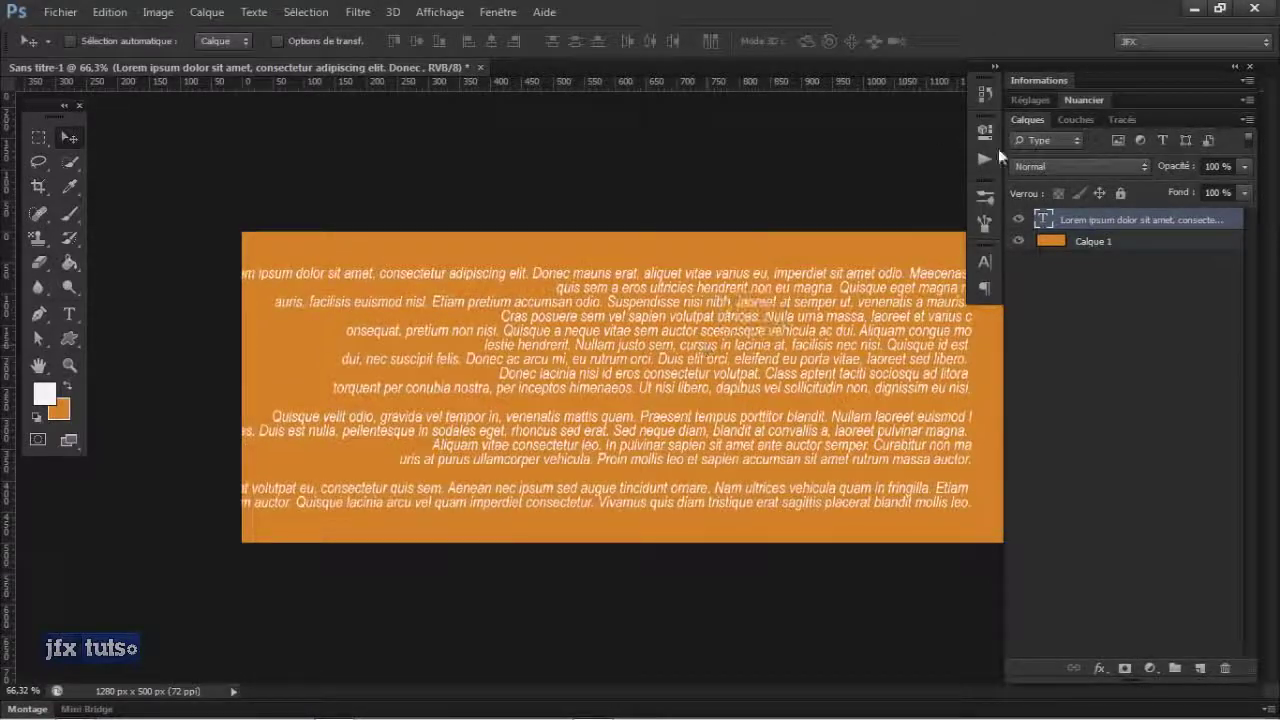
Step: Center-align the Lorem ipsum paragraphs and move the text left until it spans the canvas
{"action": "left_click", "coordinate": [986, 260]}
{"action": "left_click", "coordinate": [835, 249]}
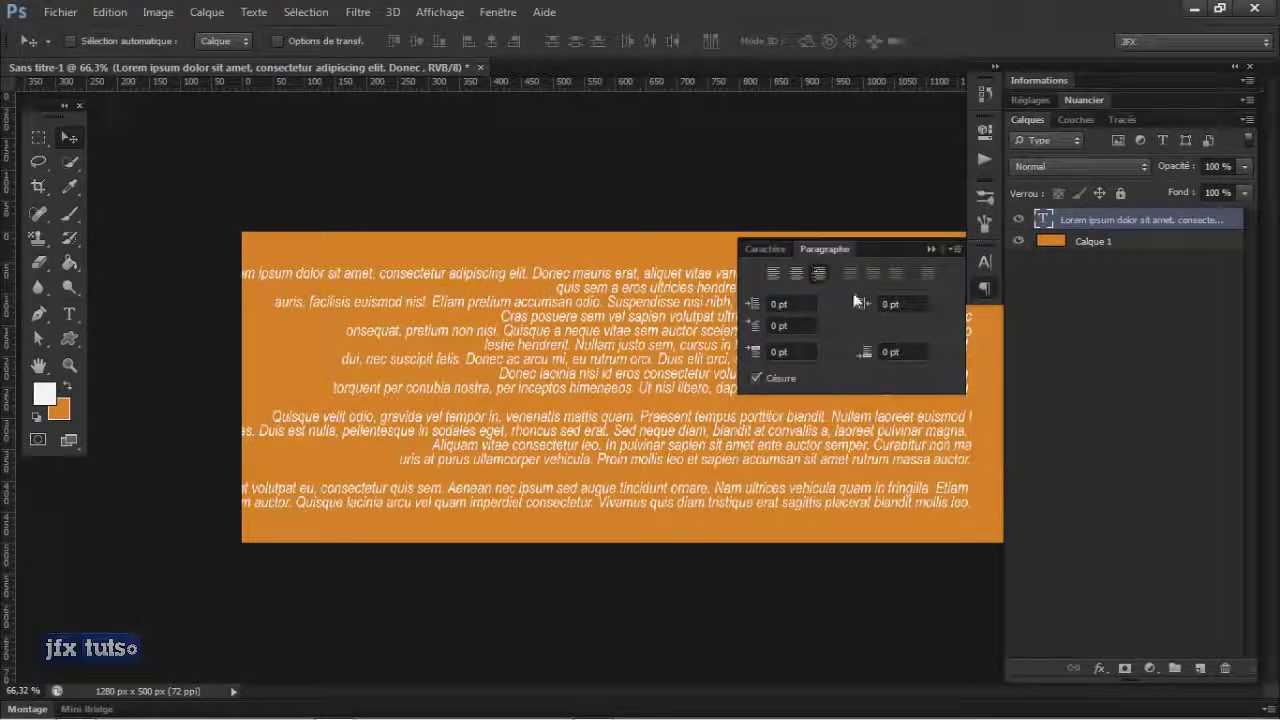
{"action": "left_click", "coordinate": [800, 277]}
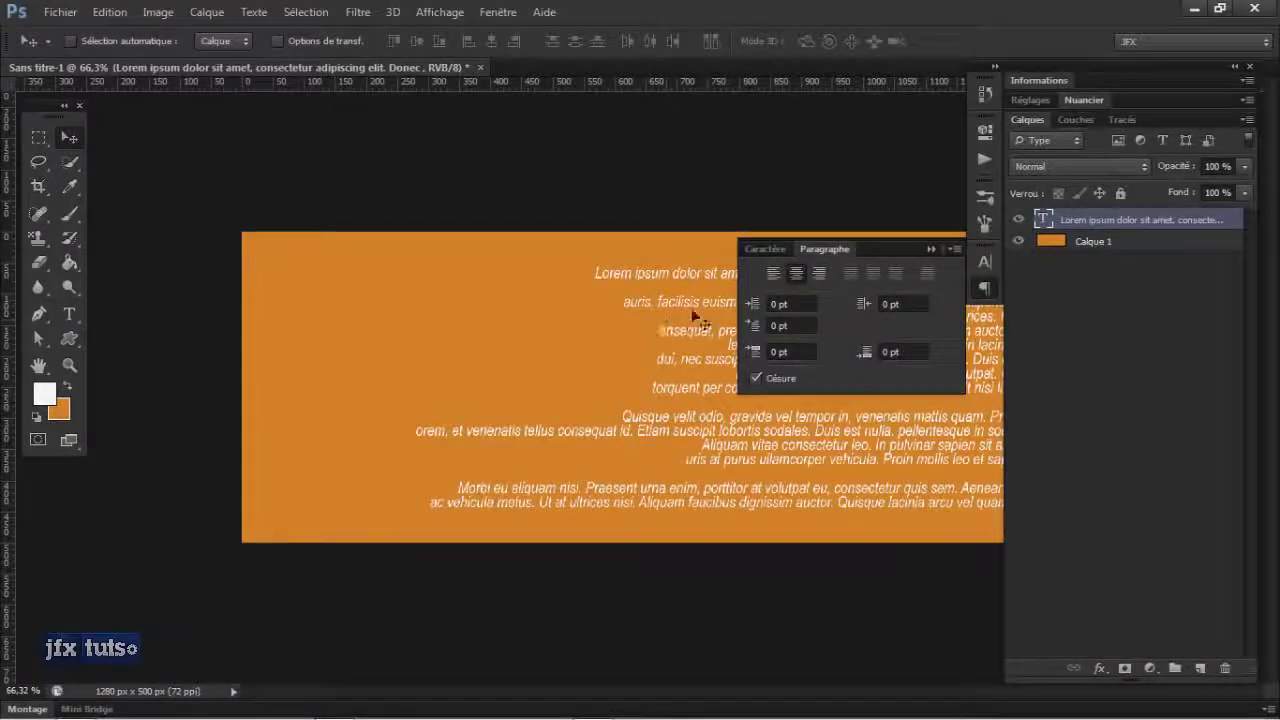
{"action": "left_click_drag", "start_coordinate": [717, 338], "coordinate": [459, 342]}
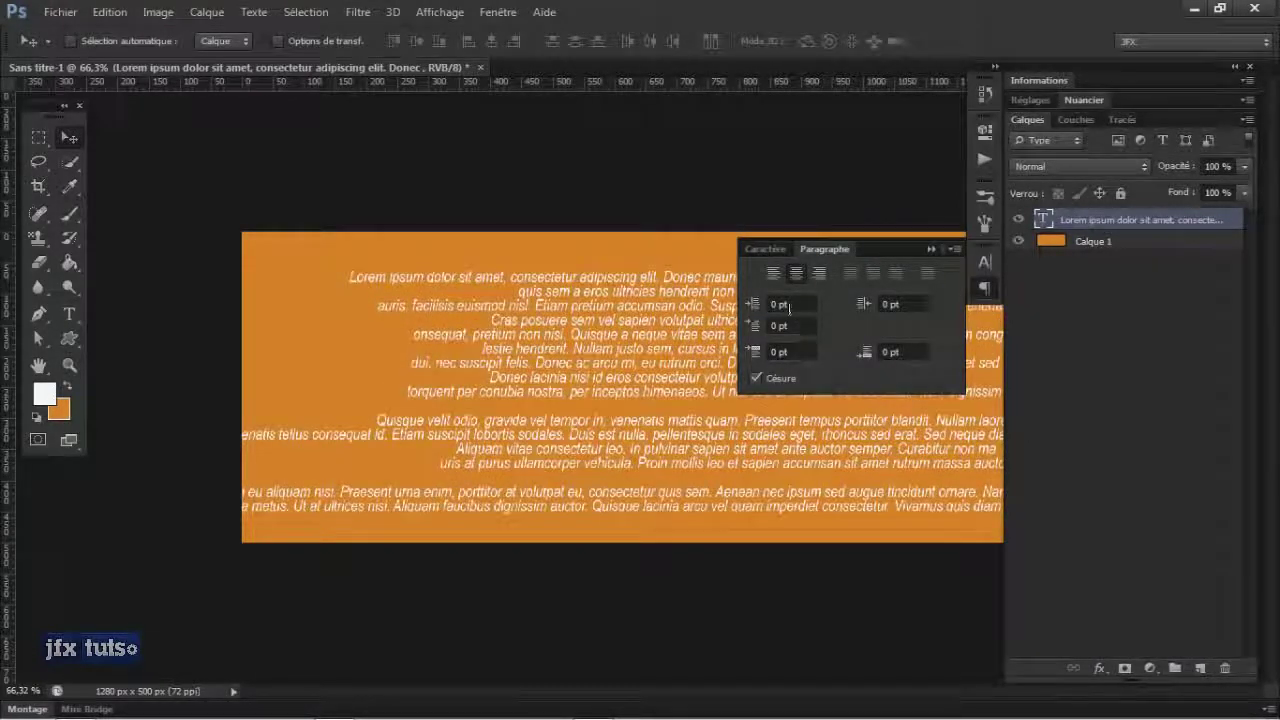
Step: Set the Lorem ipsum paragraphs' left indent to 0.15 pt
{"action": "mouse_move", "coordinate": [754, 315]}
{"action": "left_mouse_down"}
{"action": "mouse_move", "coordinate": [765, 314]}
{"action": "mouse_move", "coordinate": [746, 314]}
{"action": "left_mouse_up"}
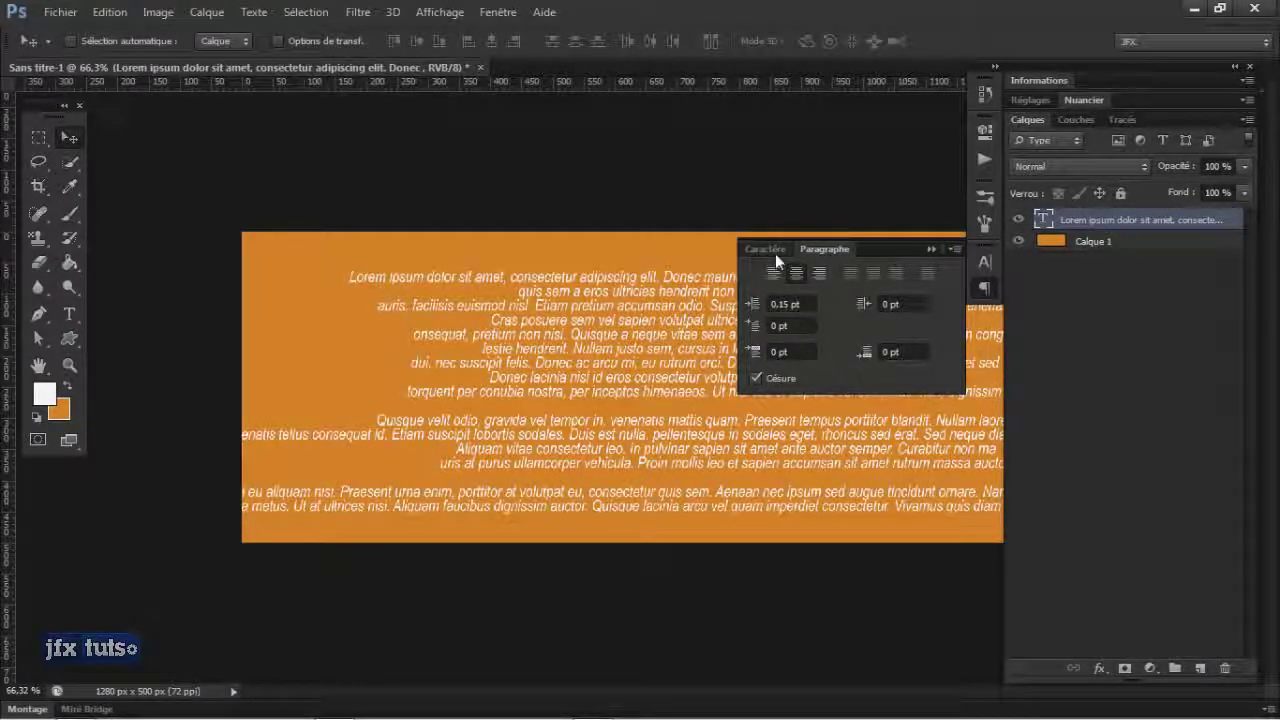
{"action": "left_click", "coordinate": [988, 271]}
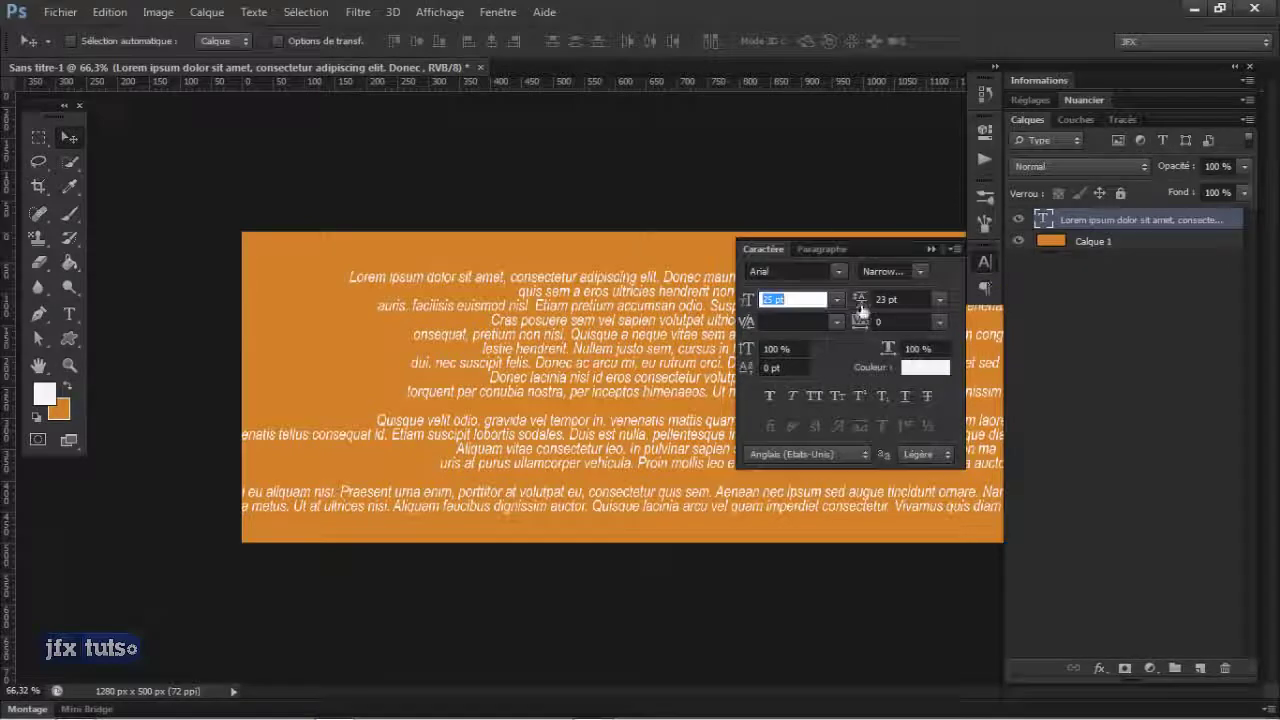
{"action": "left_click", "coordinate": [931, 250]}
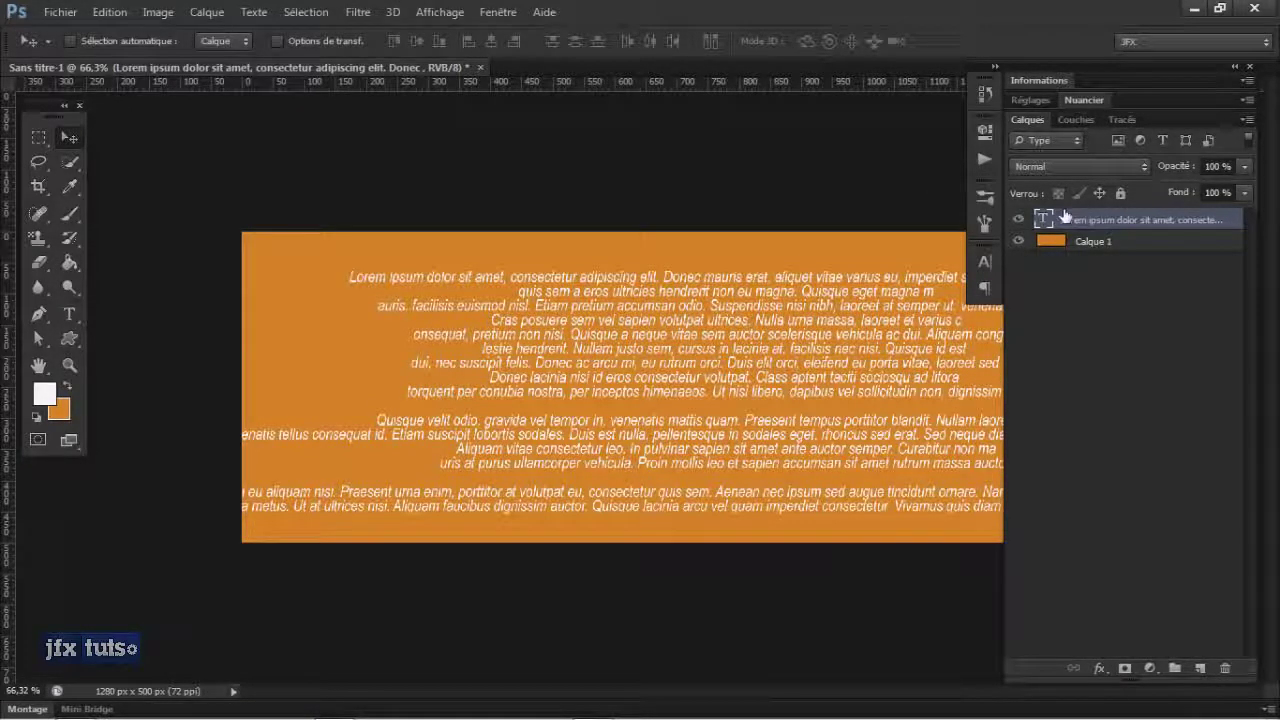
{"action": "left_click", "coordinate": [251, 13]}
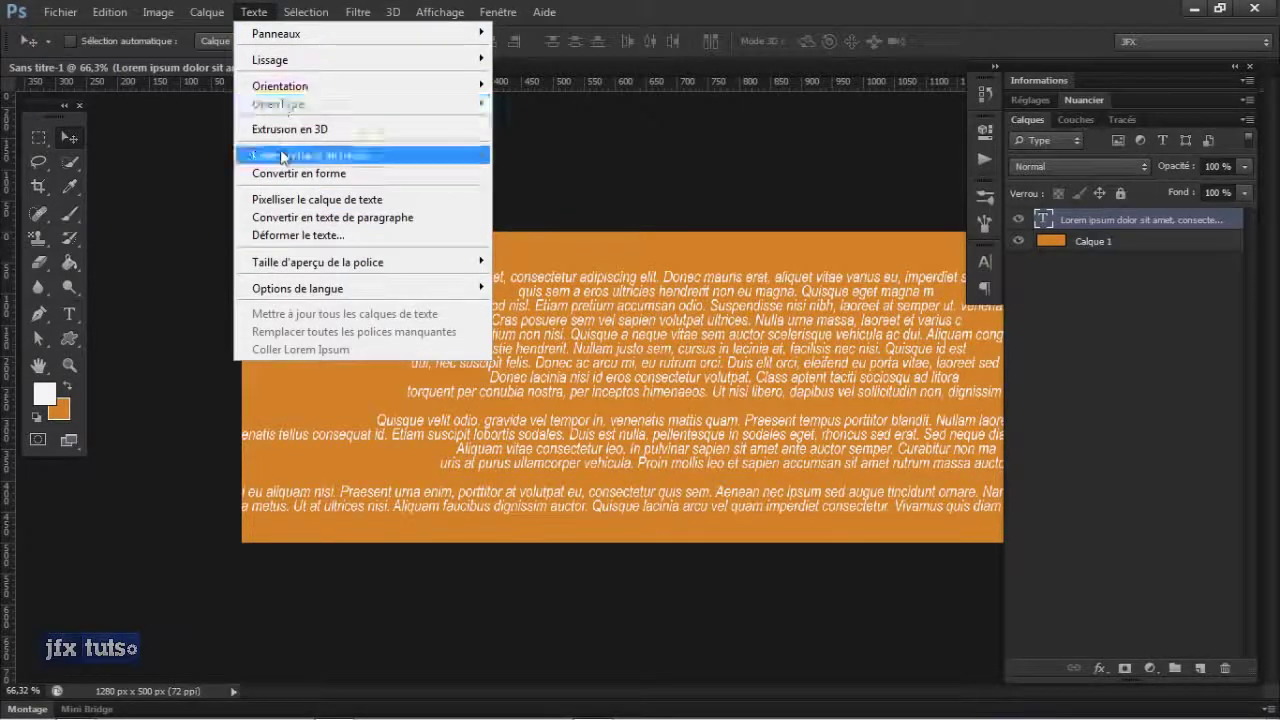
{"action": "left_click", "coordinate": [345, 205]}
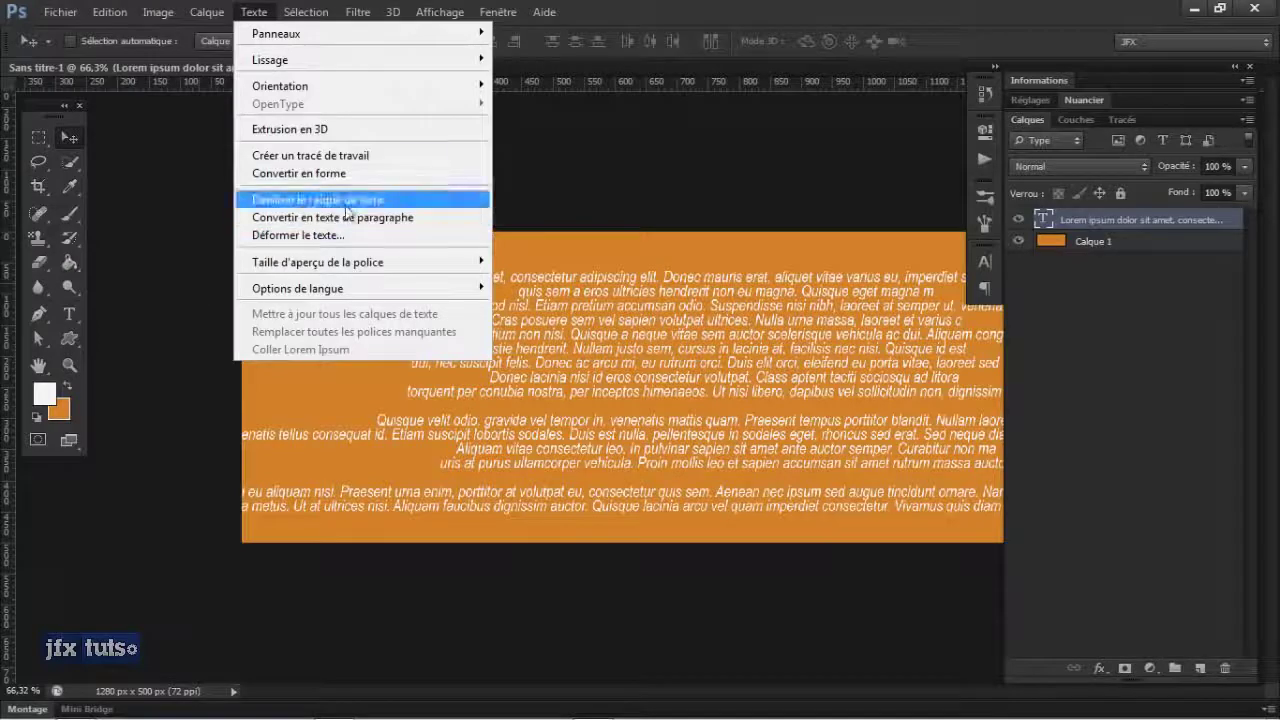
{"action": "mouse_move", "coordinate": [335, 268]}
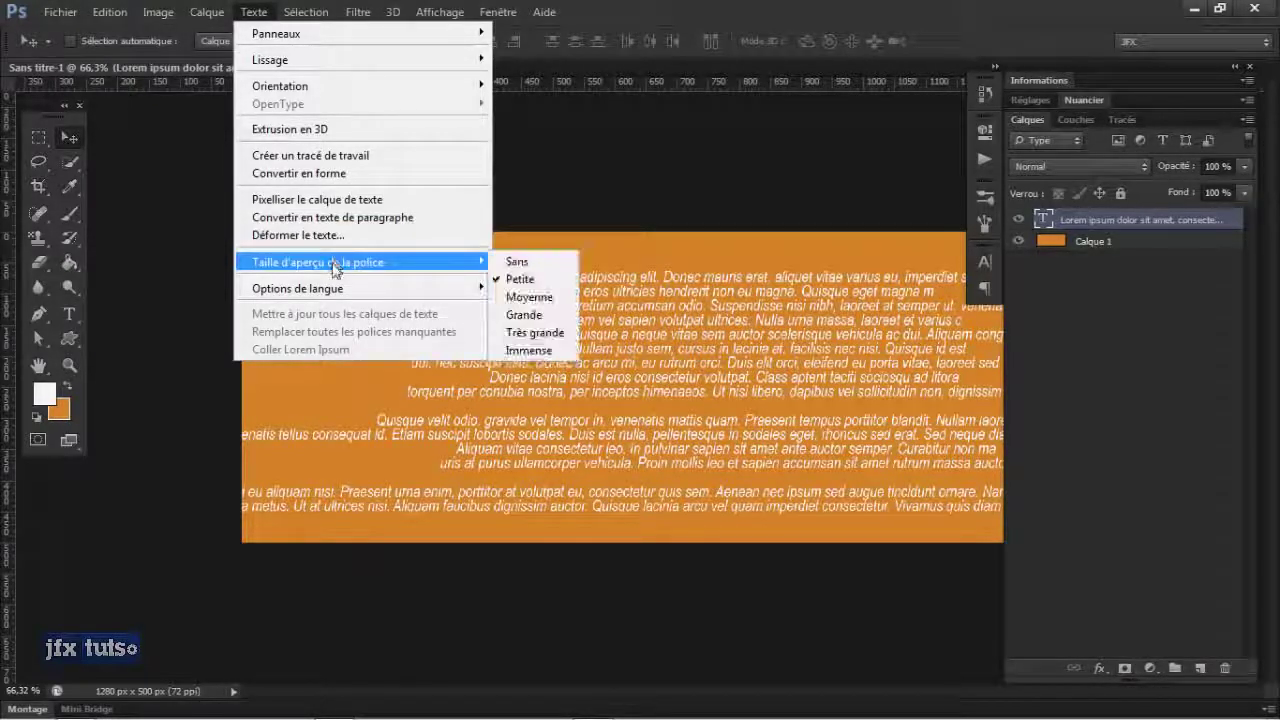
{"action": "left_click", "coordinate": [302, 173]}
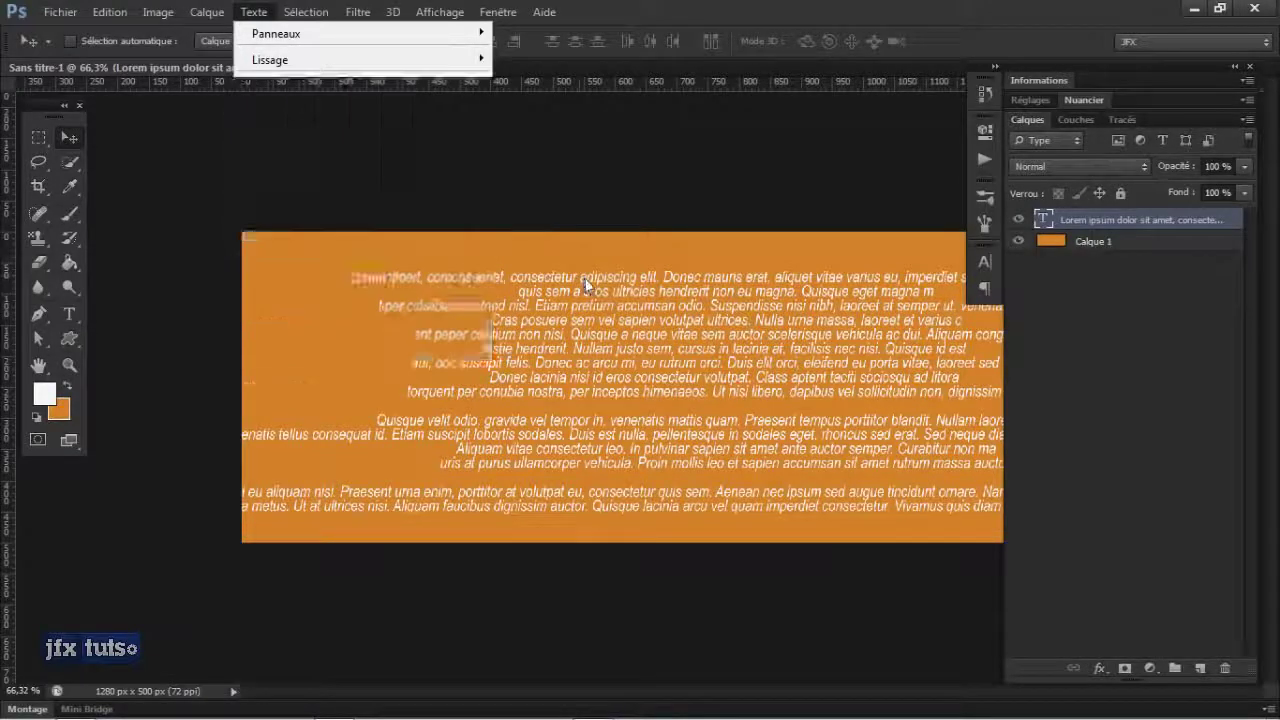
Step: Delete the Lorem ipsum text layer, keeping only the orange background layer
{"action": "scroll", "coordinate": [607, 313], "scroll_direction": "down", "scroll_amount": 1}
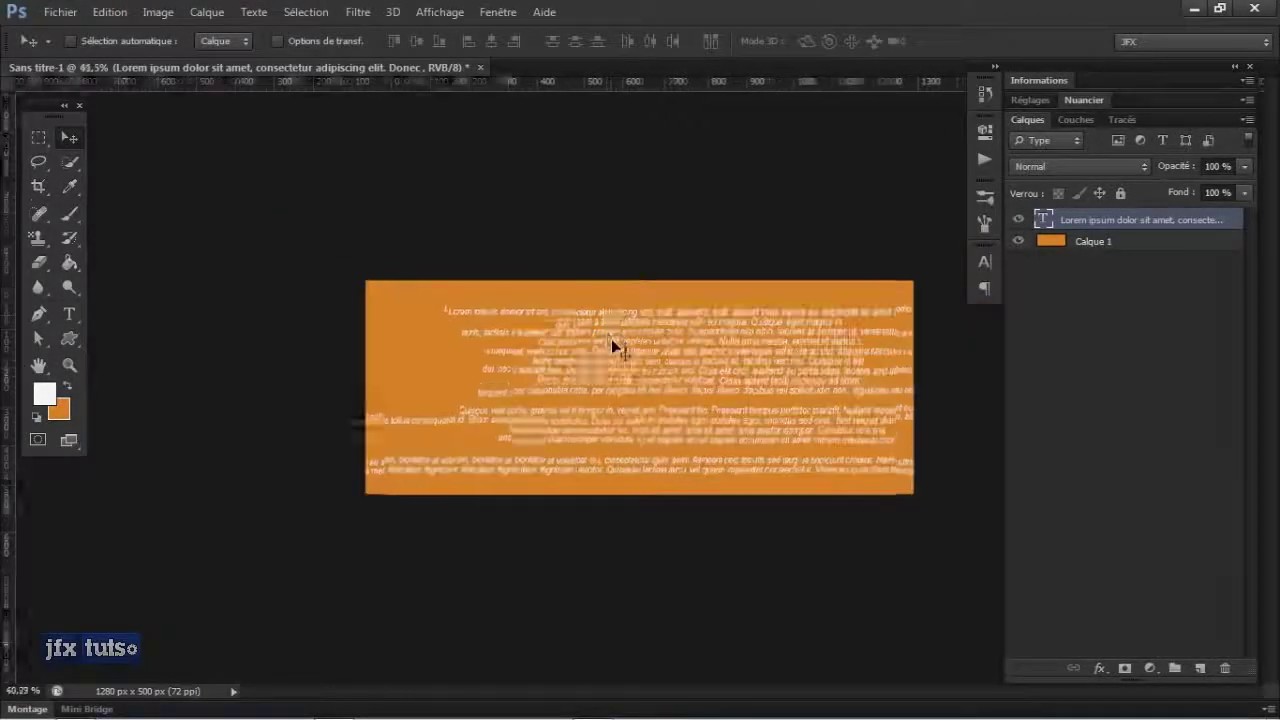
{"action": "scroll", "coordinate": [611, 339], "scroll_direction": "up", "scroll_amount": 3}
{"action": "scroll", "coordinate": [611, 340], "scroll_direction": "down", "scroll_amount": 2}
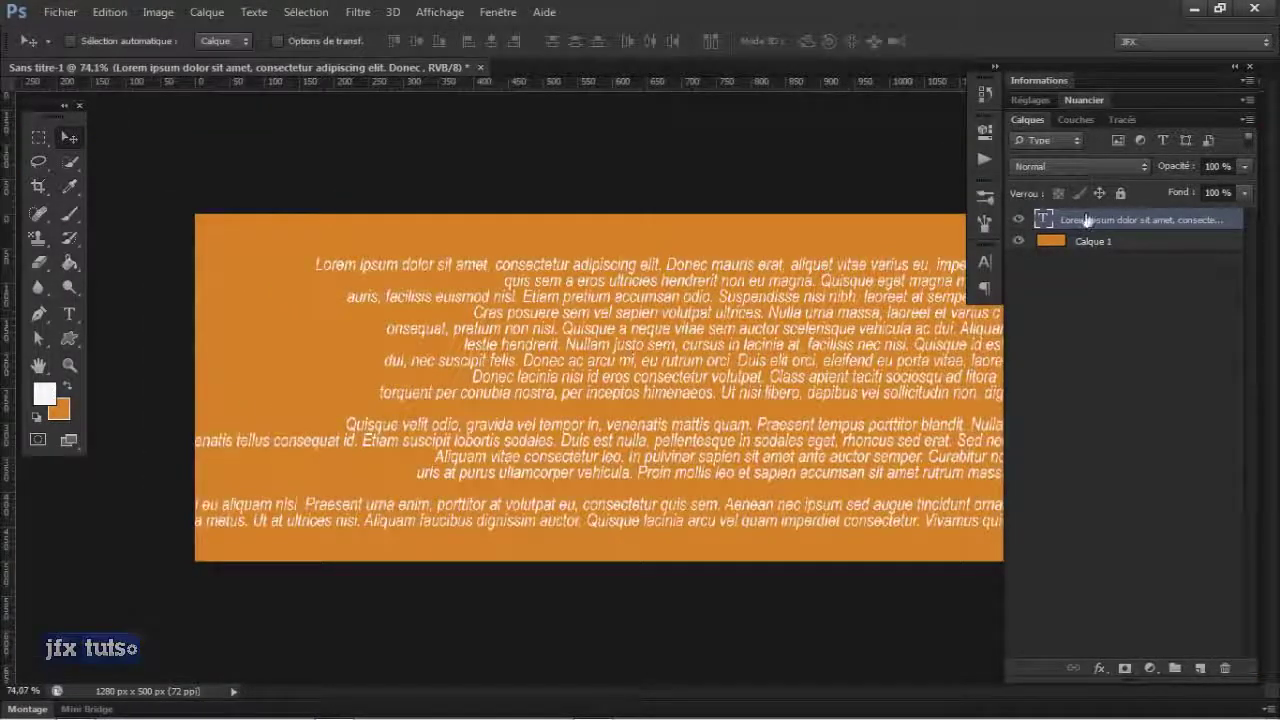
{"action": "key", "text": "Delete"}
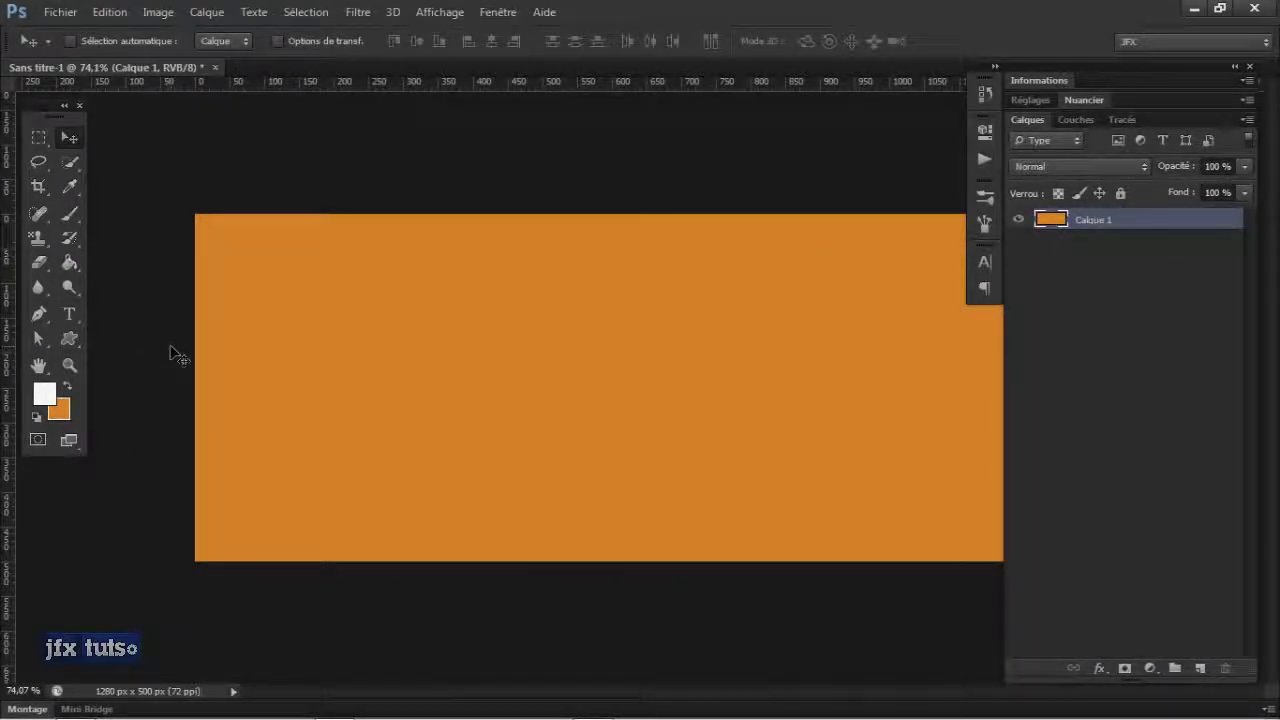
Step: Draw a nearly circular ellipse about 290 px wide and 300 px high near the canvas centre, using the Ellipse tool in path mode (Tracé)
{"action": "key", "text": "u"}
{"action": "key", "text": "shift+u"}
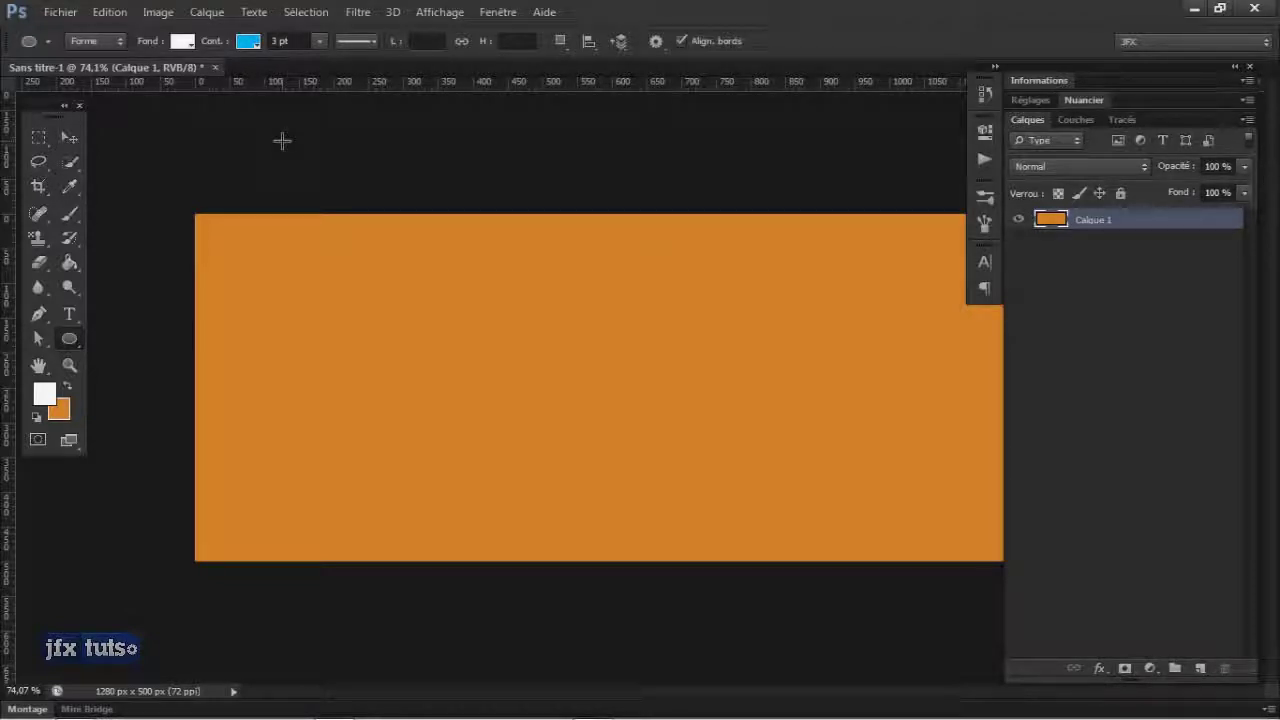
{"action": "key", "text": "shift+u"}
{"action": "key", "text": "shift+u"}
{"action": "key", "text": "shift+u"}
{"action": "key", "text": "shift+u"}
{"action": "key", "text": "shift+u"}
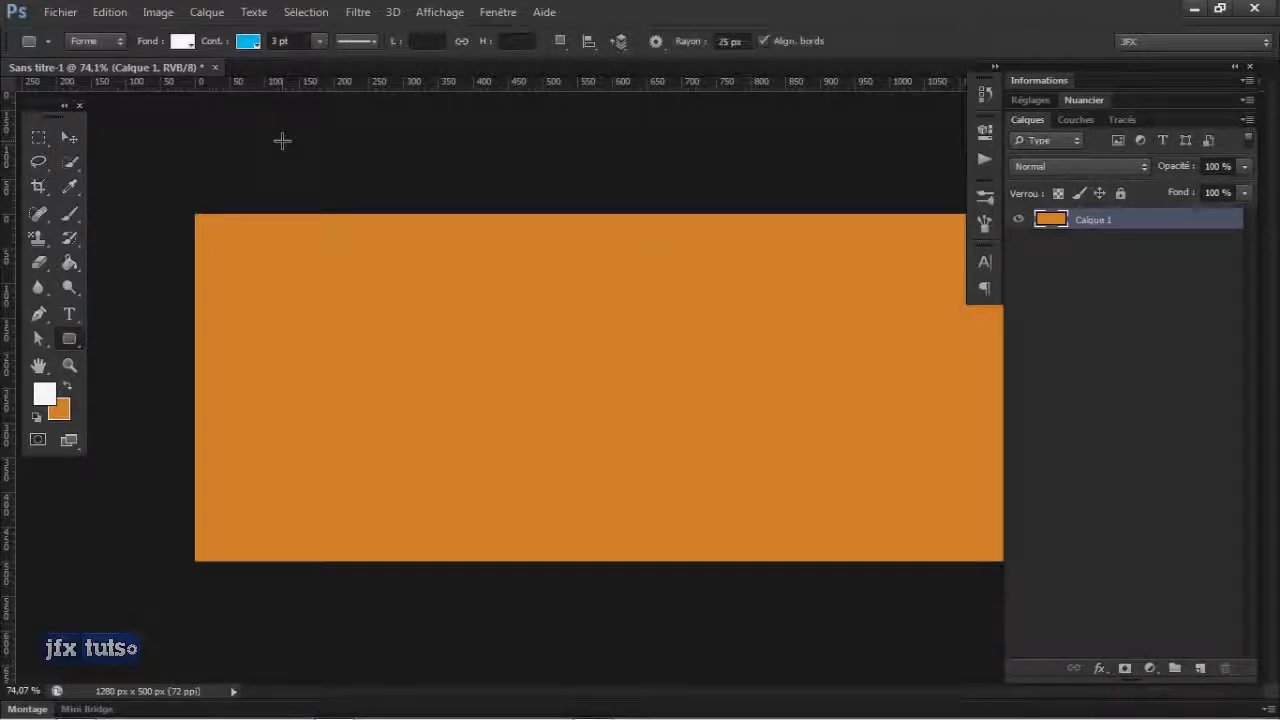
{"action": "key", "text": "shift+u"}
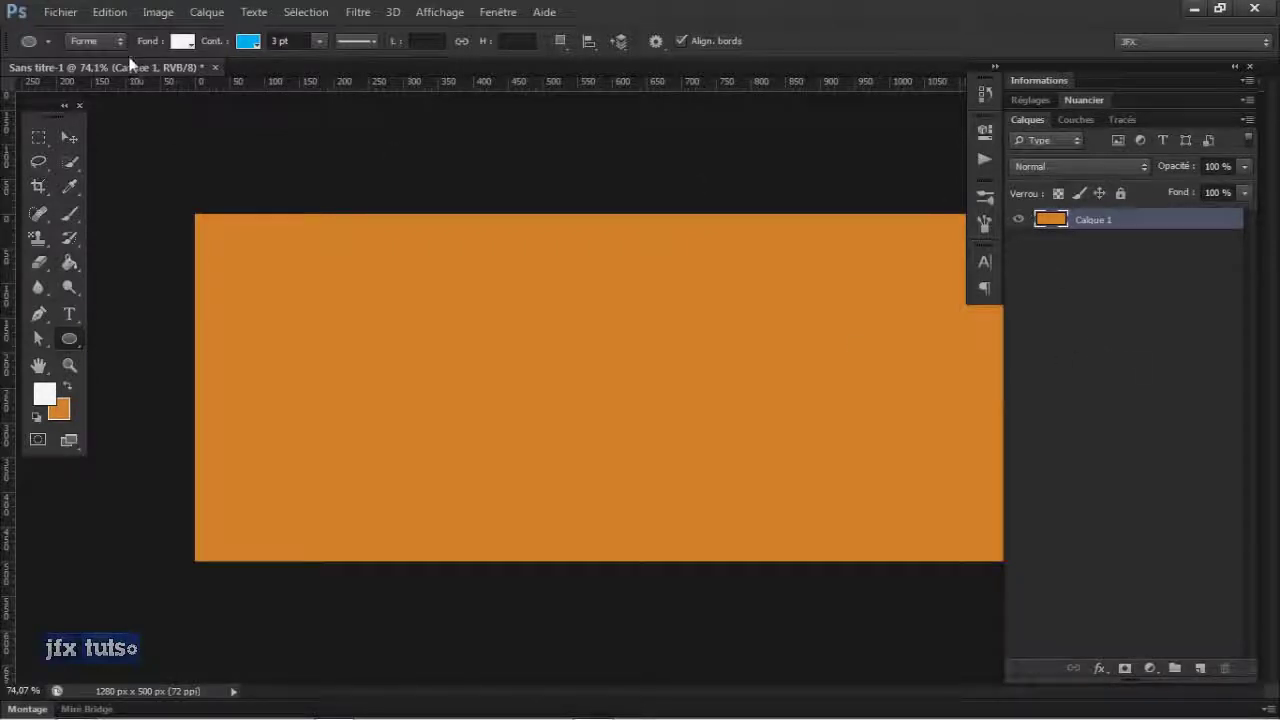
{"action": "left_click", "coordinate": [98, 41]}
{"action": "left_click", "coordinate": [110, 77]}
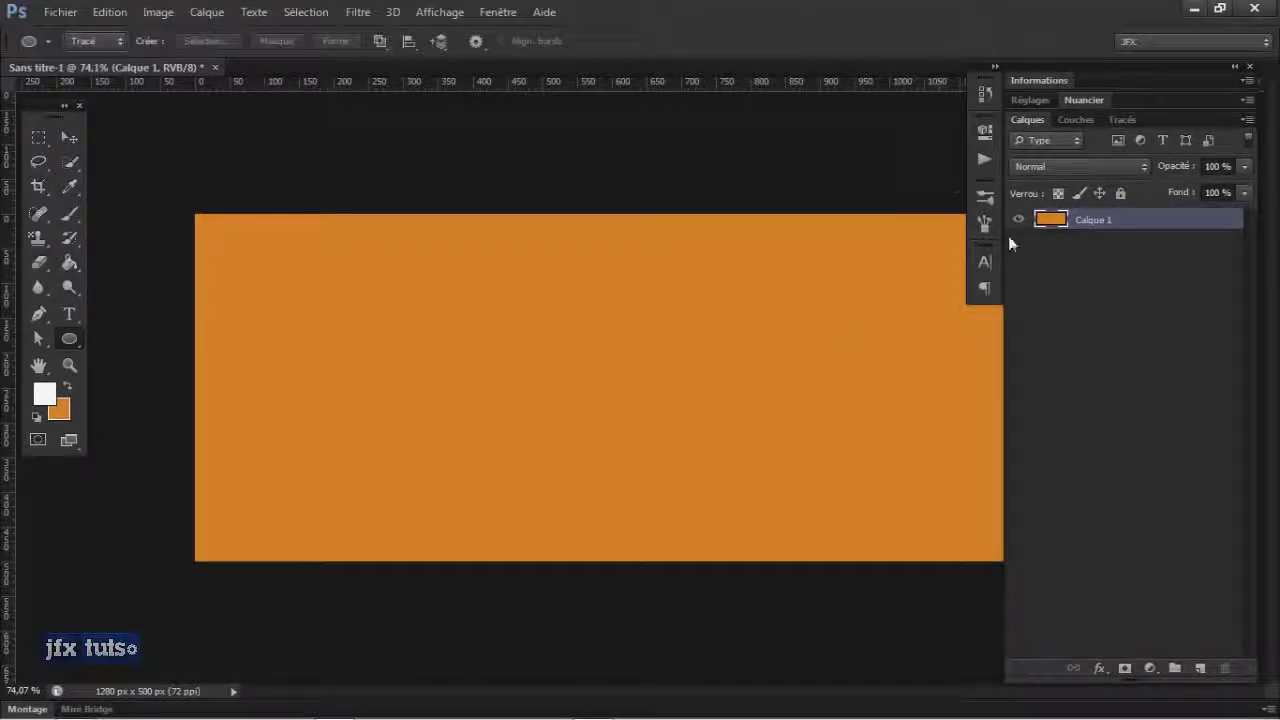
{"action": "left_click_drag", "start_coordinate": [517, 324], "coordinate": [716, 531]}
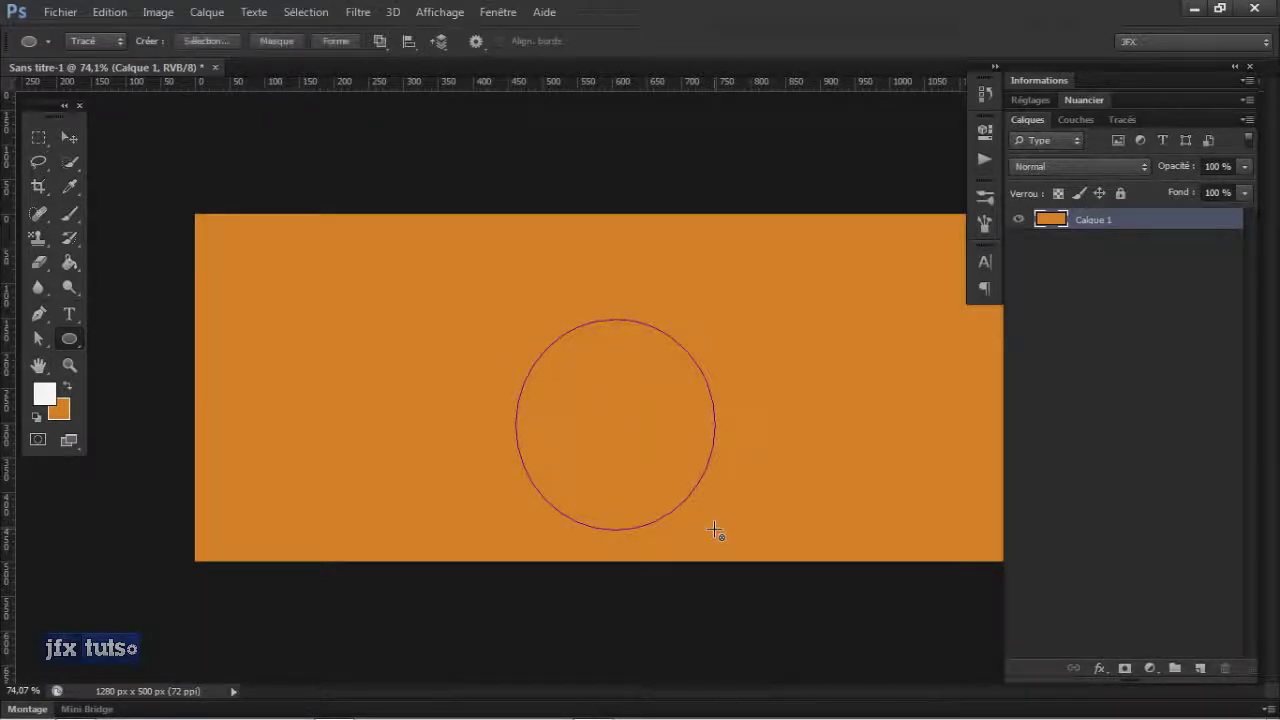
Step: Add the type "Hey Guys What'S Going ON!!!" along the upper arc of the circular path
{"action": "key", "text": "t"}
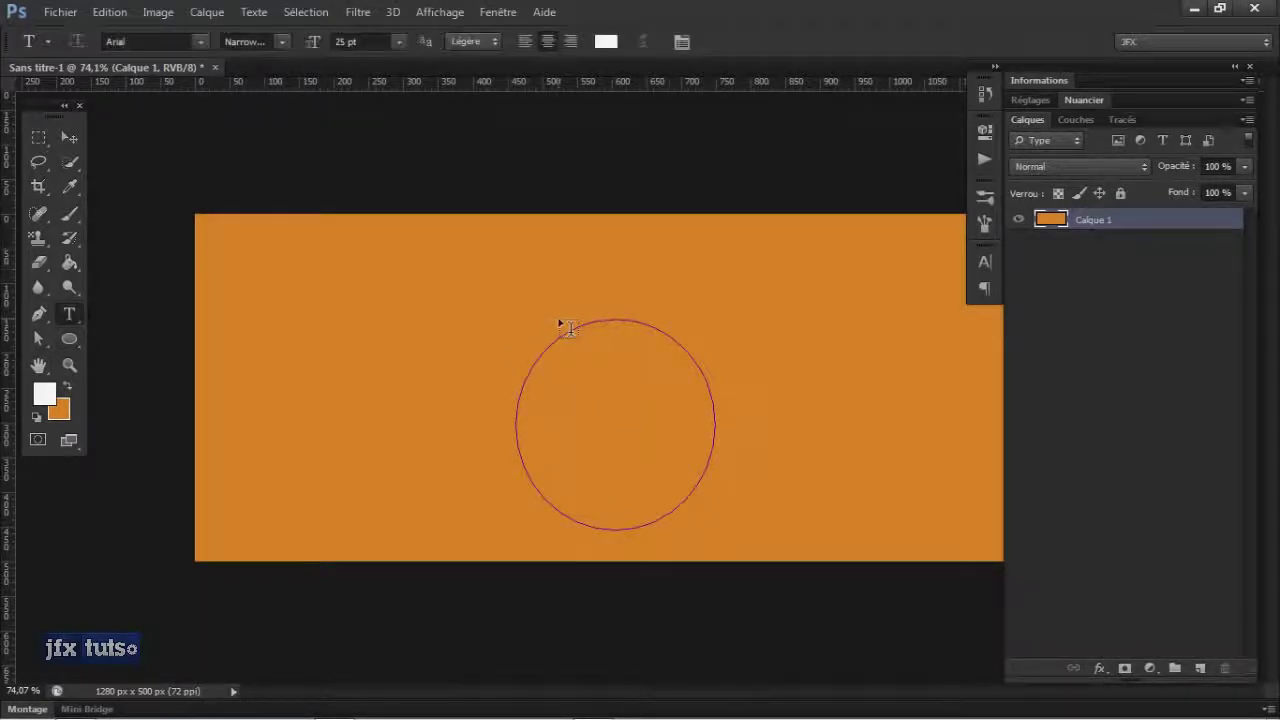
{"action": "scroll", "coordinate": [508, 320], "scroll_direction": "up", "scroll_amount": 3}
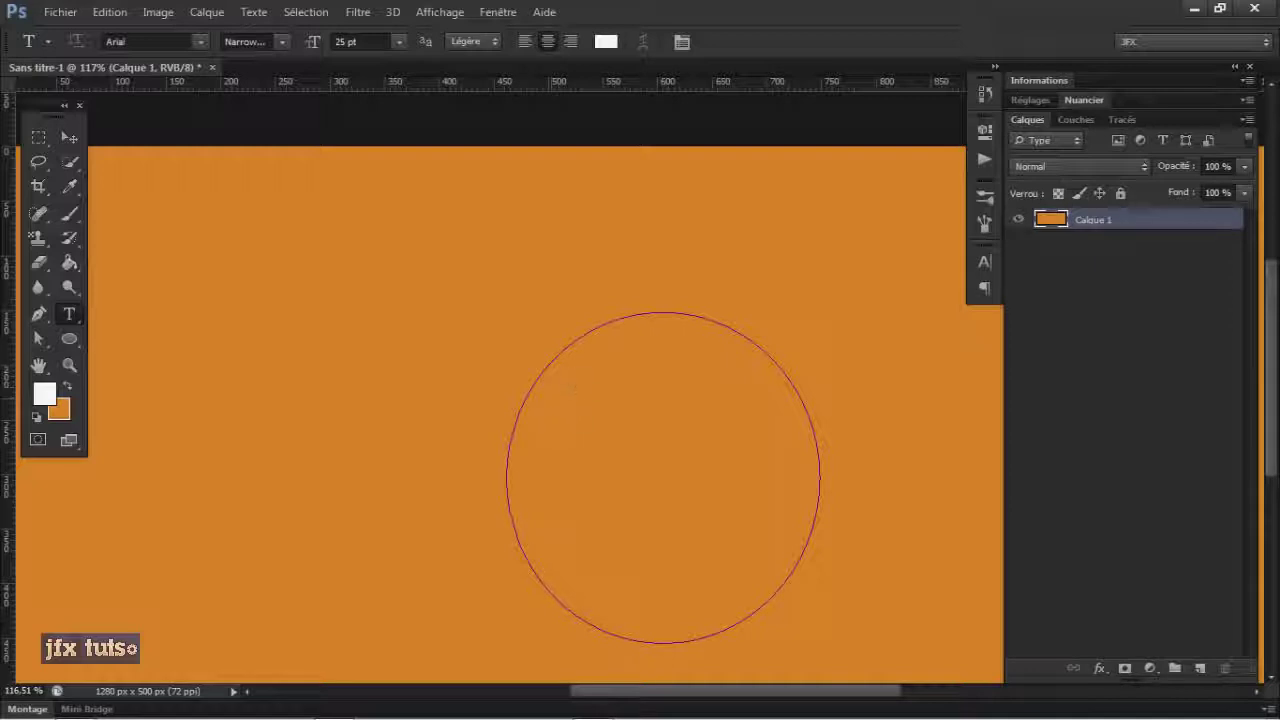
{"action": "left_click", "coordinate": [615, 318]}
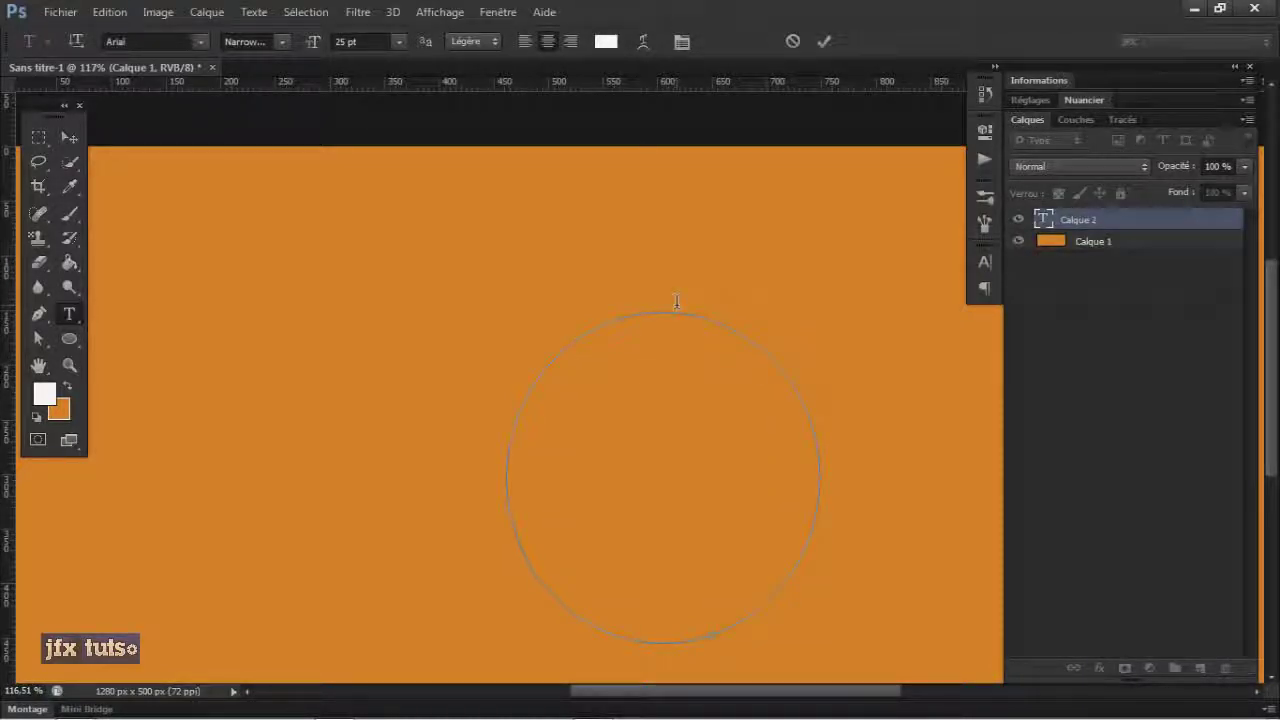
{"action": "type", "text": "Hey Guys"}
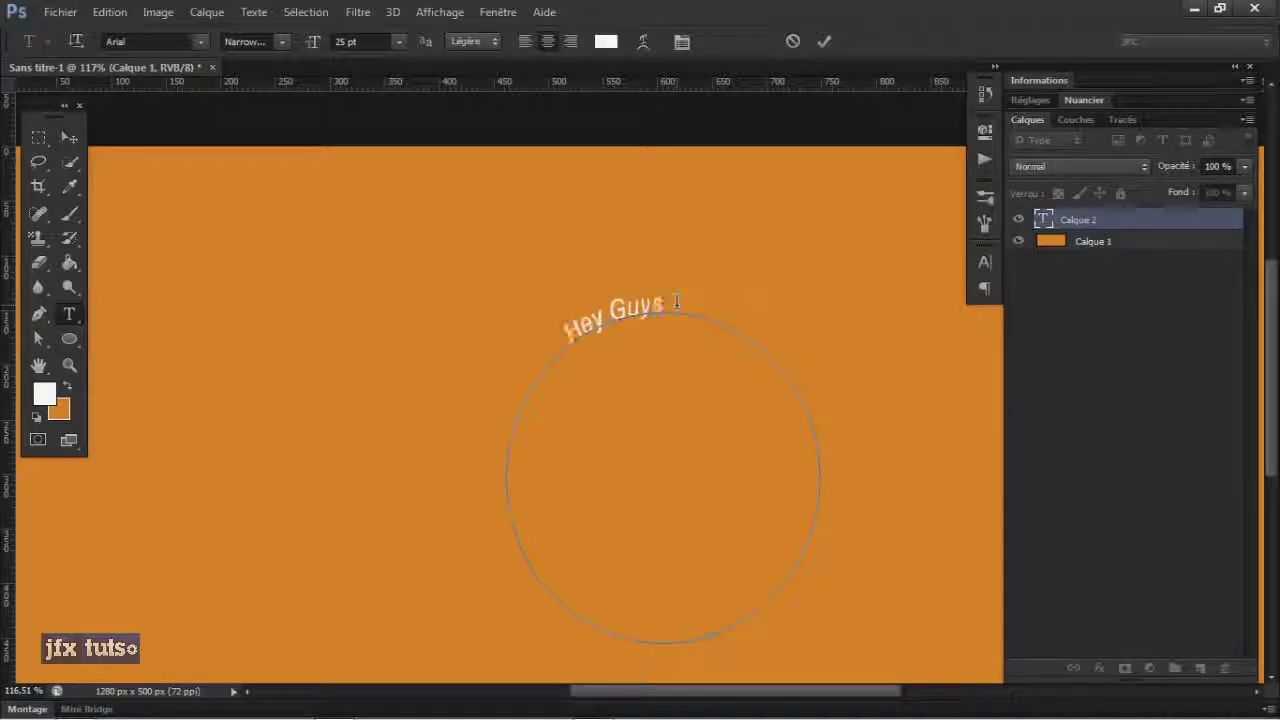
{"action": "type", "text": " Wi"}
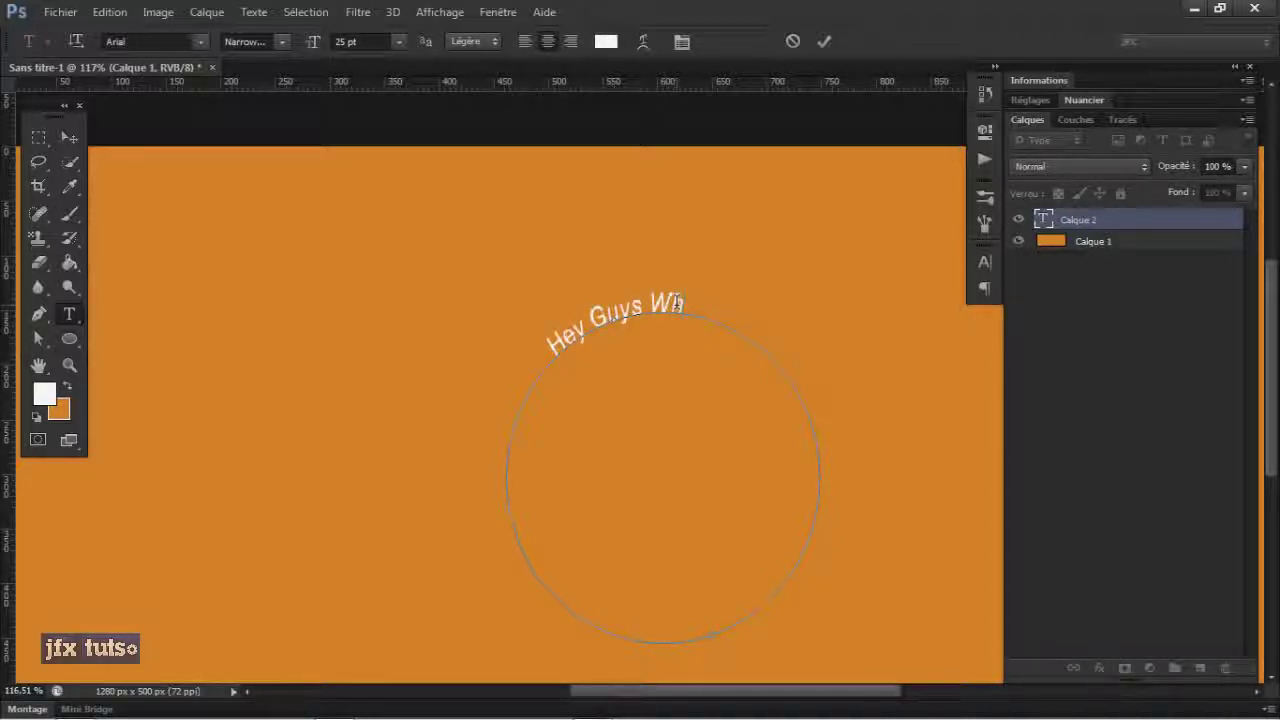
{"action": "type", "text": "at'S Go"}
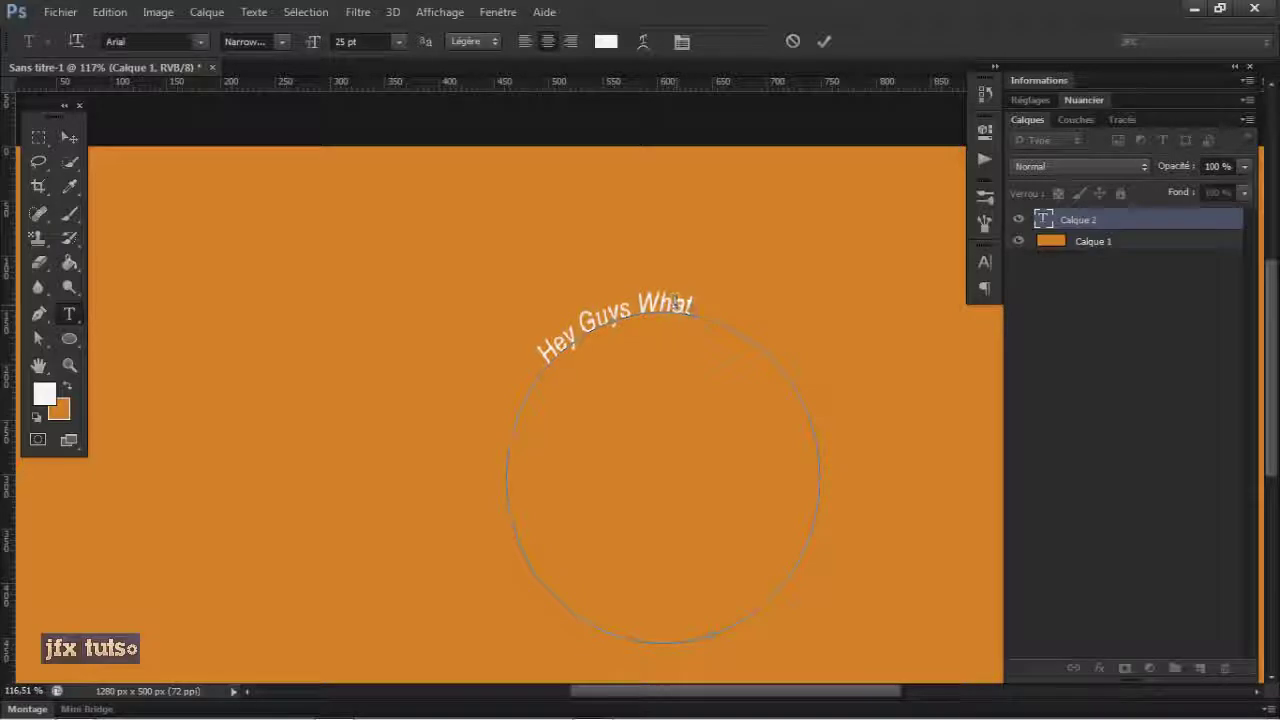
{"action": "type", "text": "ing"}
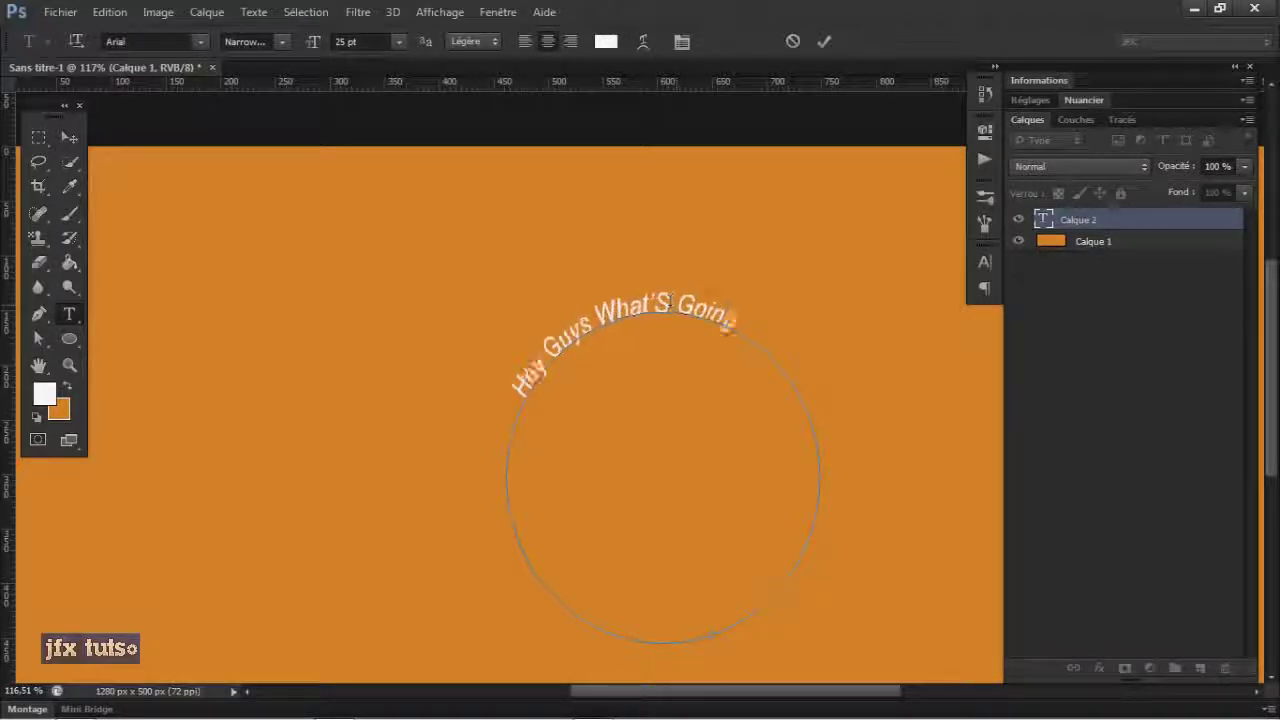
{"action": "type", "text": " ON!!!"}
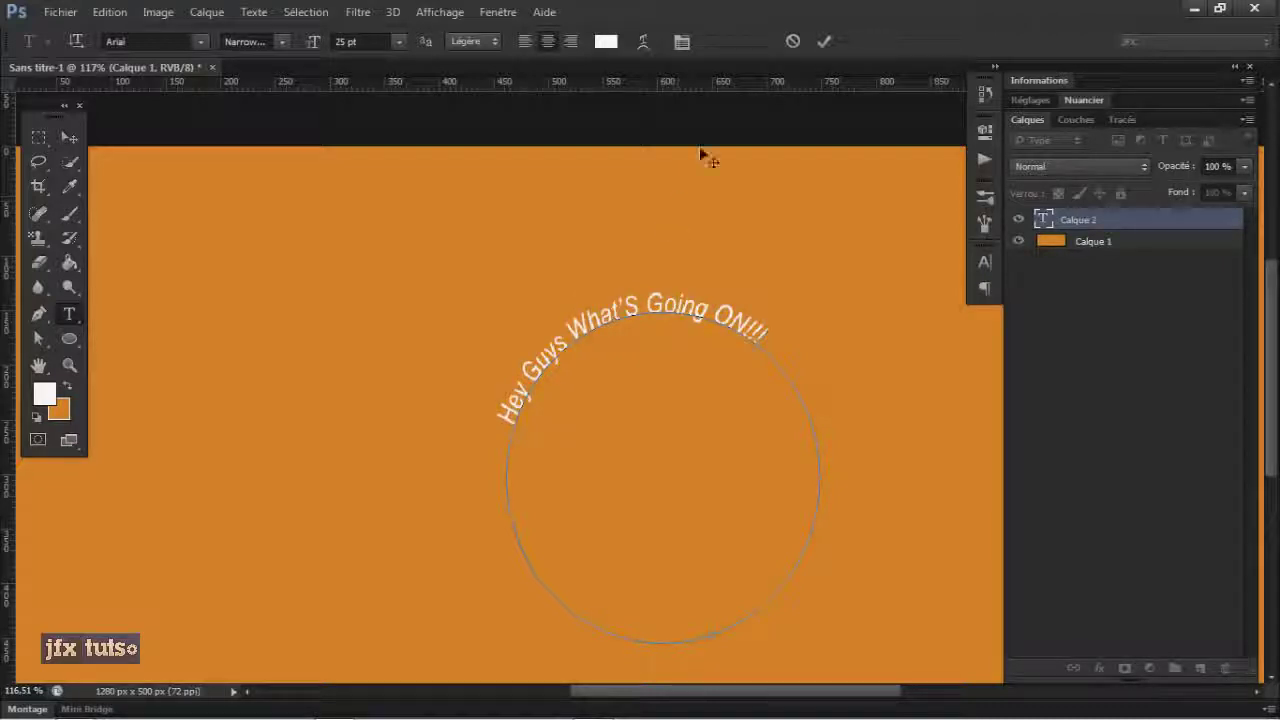
{"action": "left_click", "coordinate": [824, 41]}
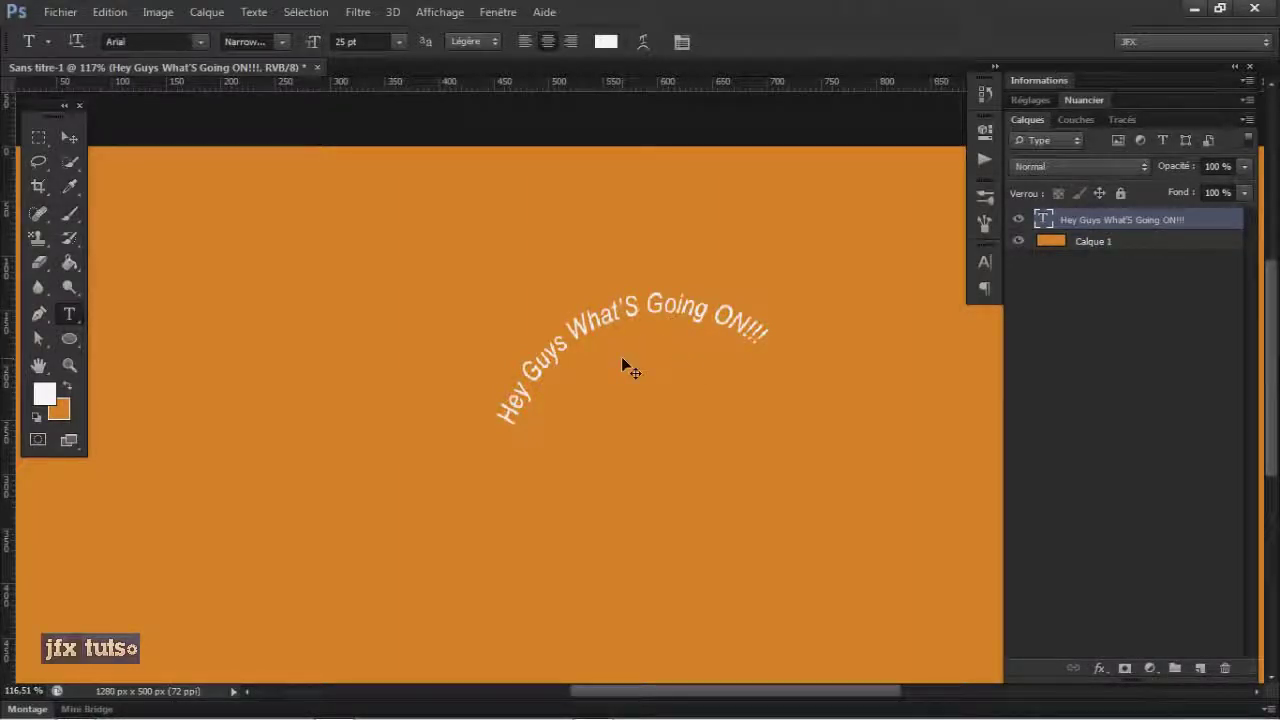
Step: Undo the type on the circular path and draw an ellipse about 320 px wide and 300 px high in shape mode (Forme)
{"action": "key", "text": "ctrl+z"}
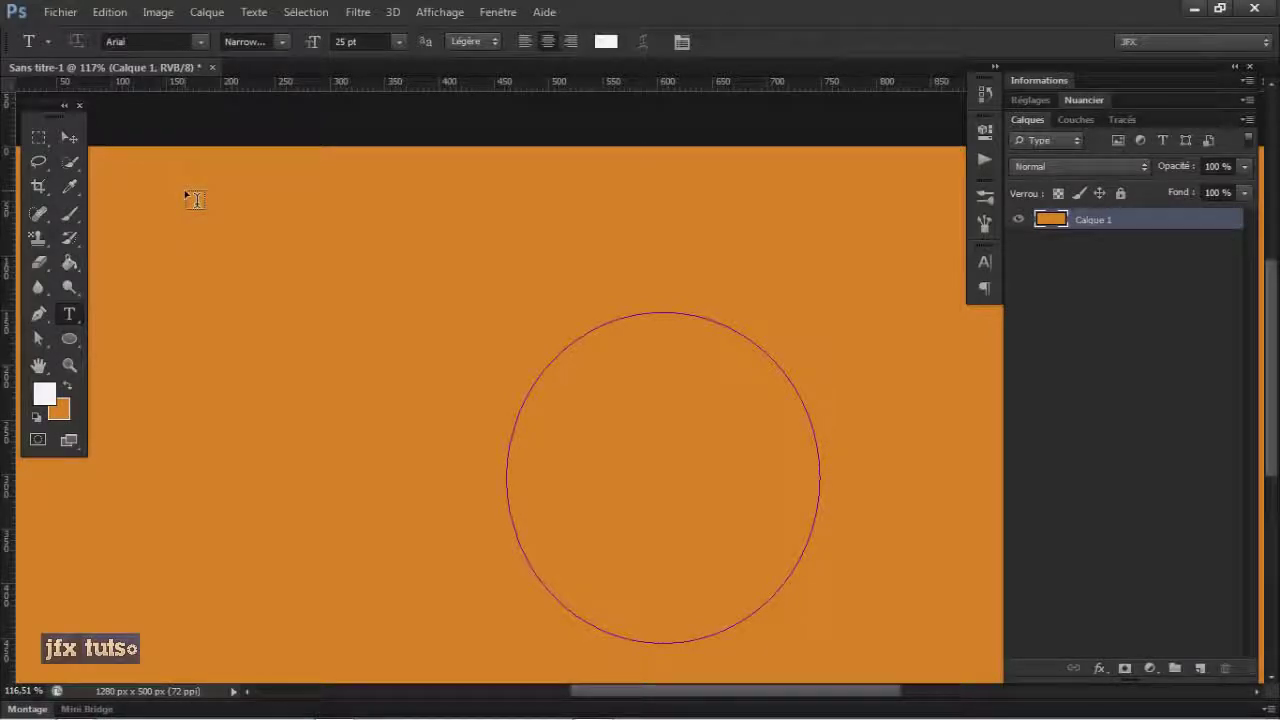
{"action": "key", "text": "u"}
{"action": "left_click", "coordinate": [117, 42]}
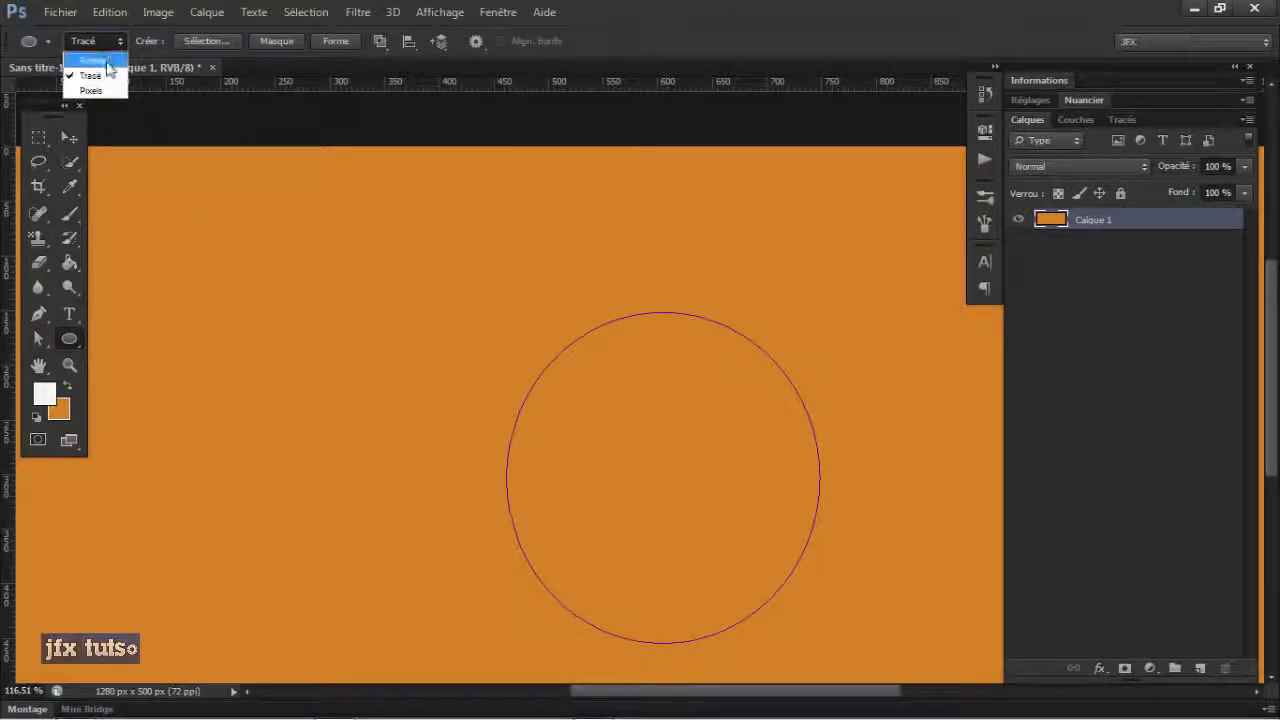
{"action": "left_click", "coordinate": [92, 60]}
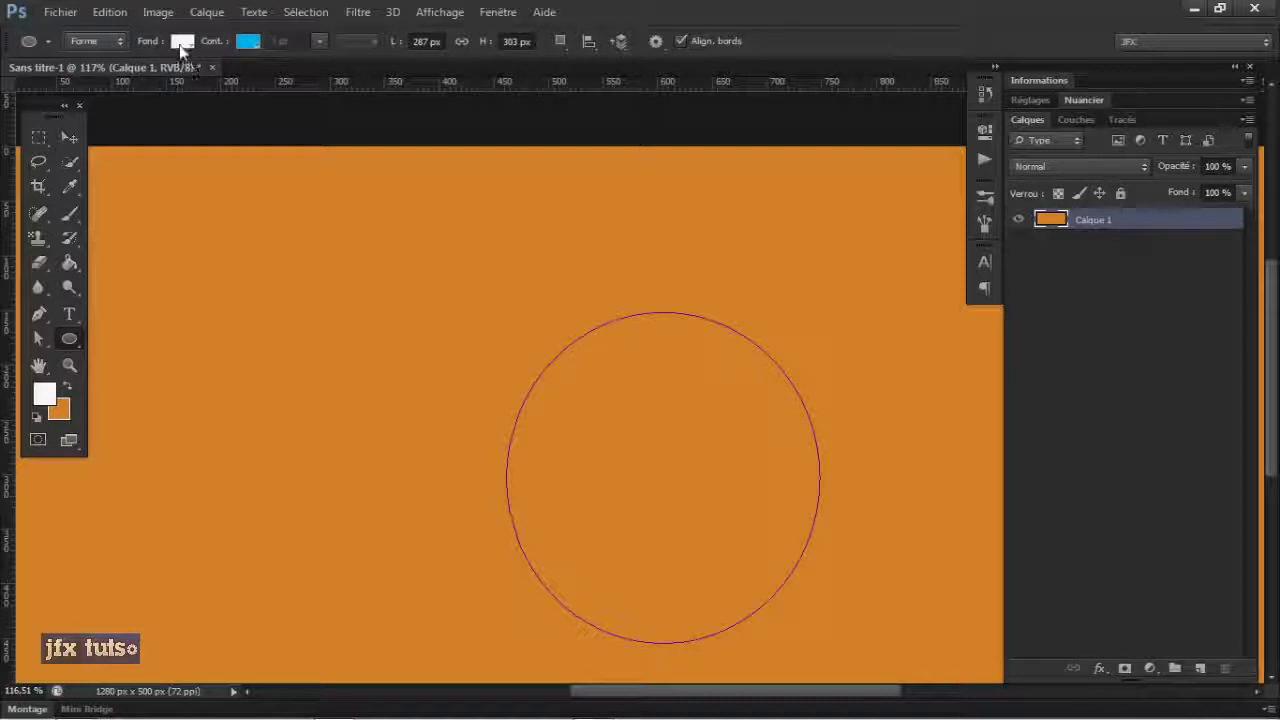
{"action": "left_click", "coordinate": [1127, 451]}
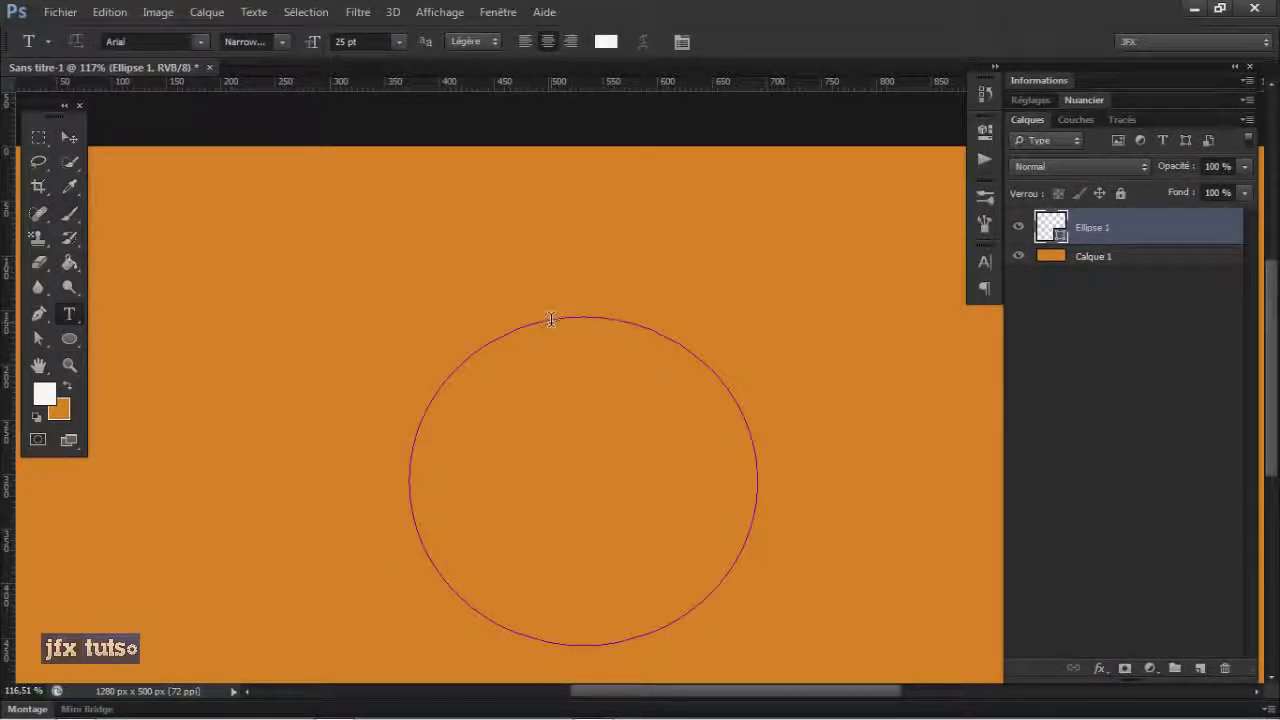
Step: Try filling the ellipse shape with the area type "rsthsrtsrthsrths..." and undo it
{"action": "left_click", "coordinate": [551, 319]}
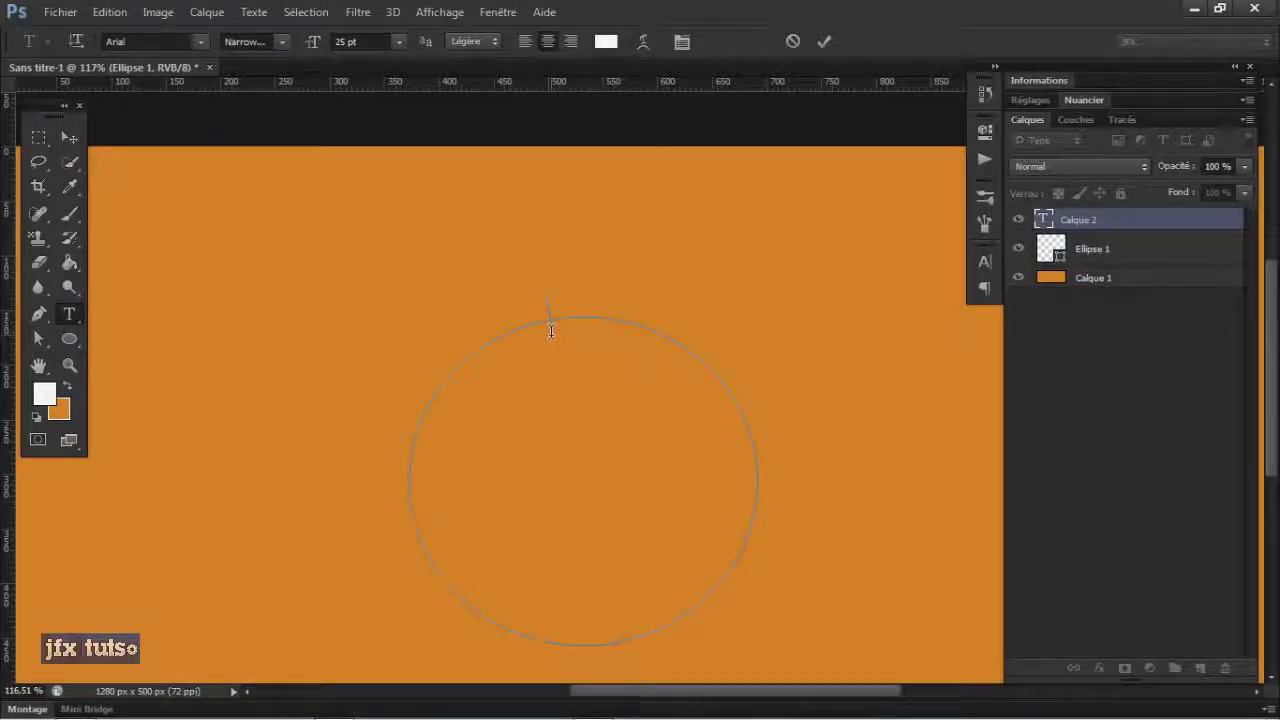
{"action": "left_click", "coordinate": [792, 41]}
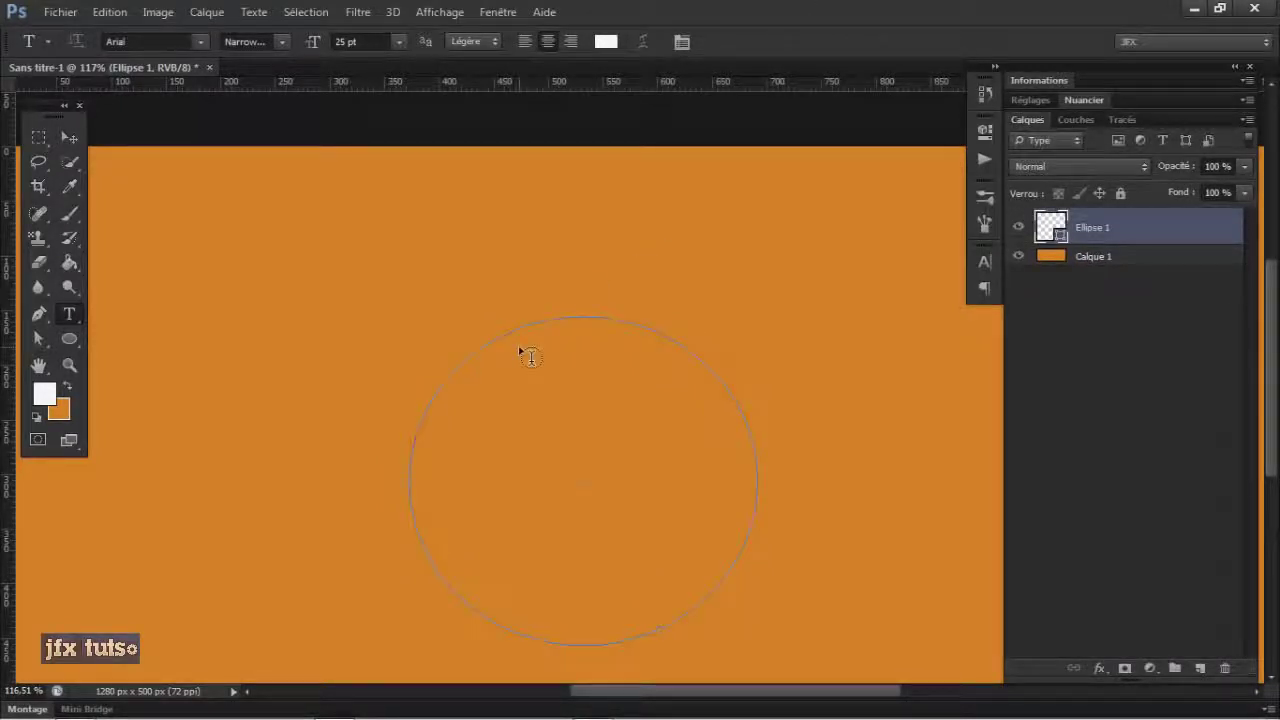
{"action": "left_click", "coordinate": [530, 357]}
{"action": "type", "text": "rsths"}
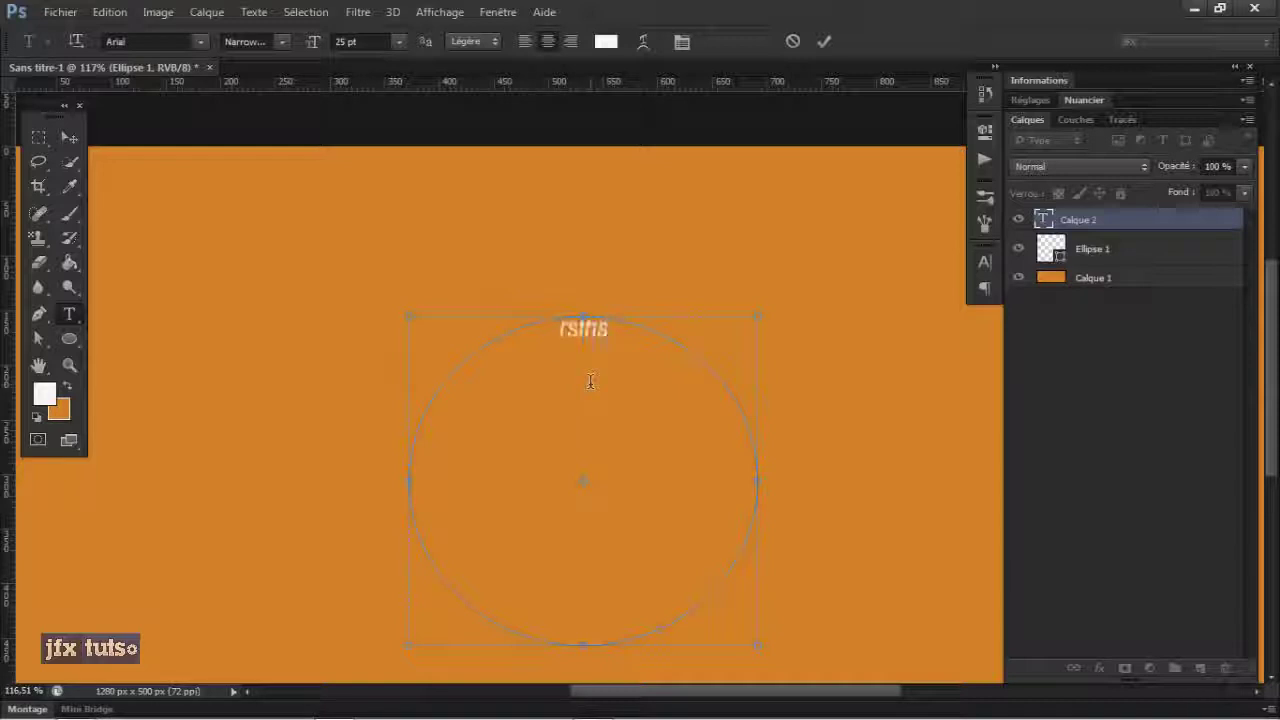
{"action": "type", "text": "rtsrthsrthsrthsrthsrthsrthsthrsthth"}
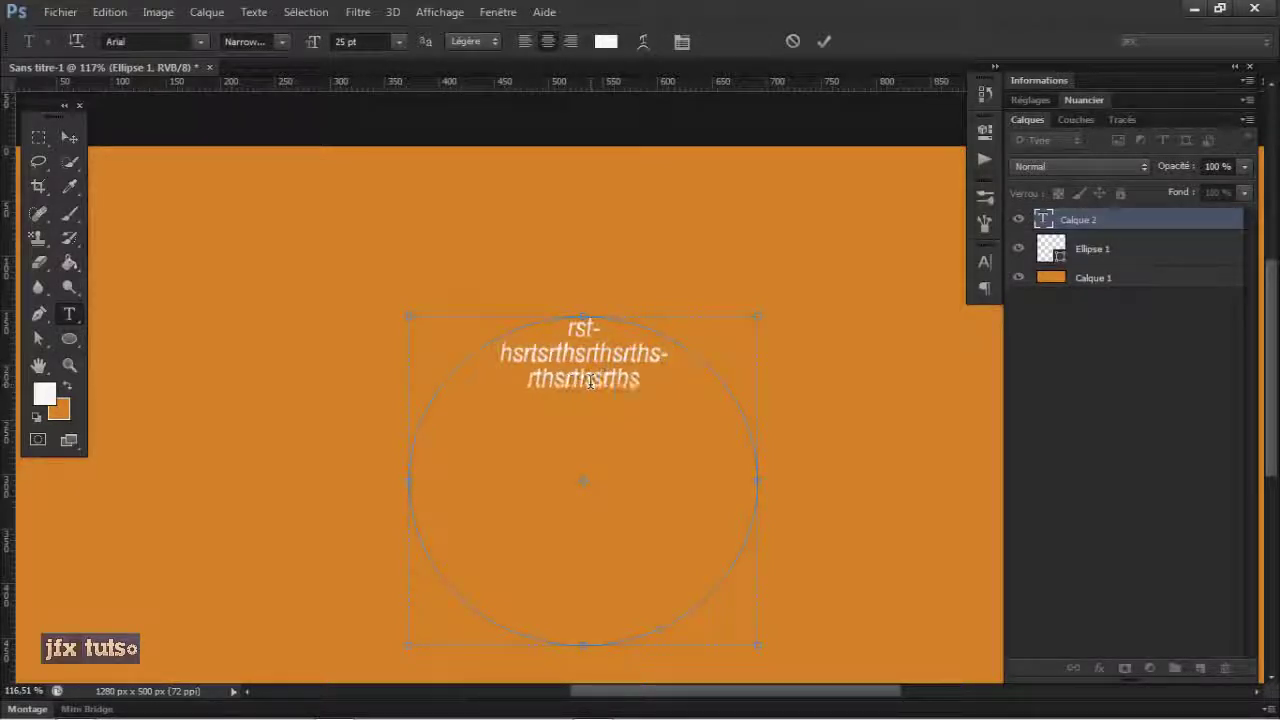
{"action": "left_click", "coordinate": [824, 41]}
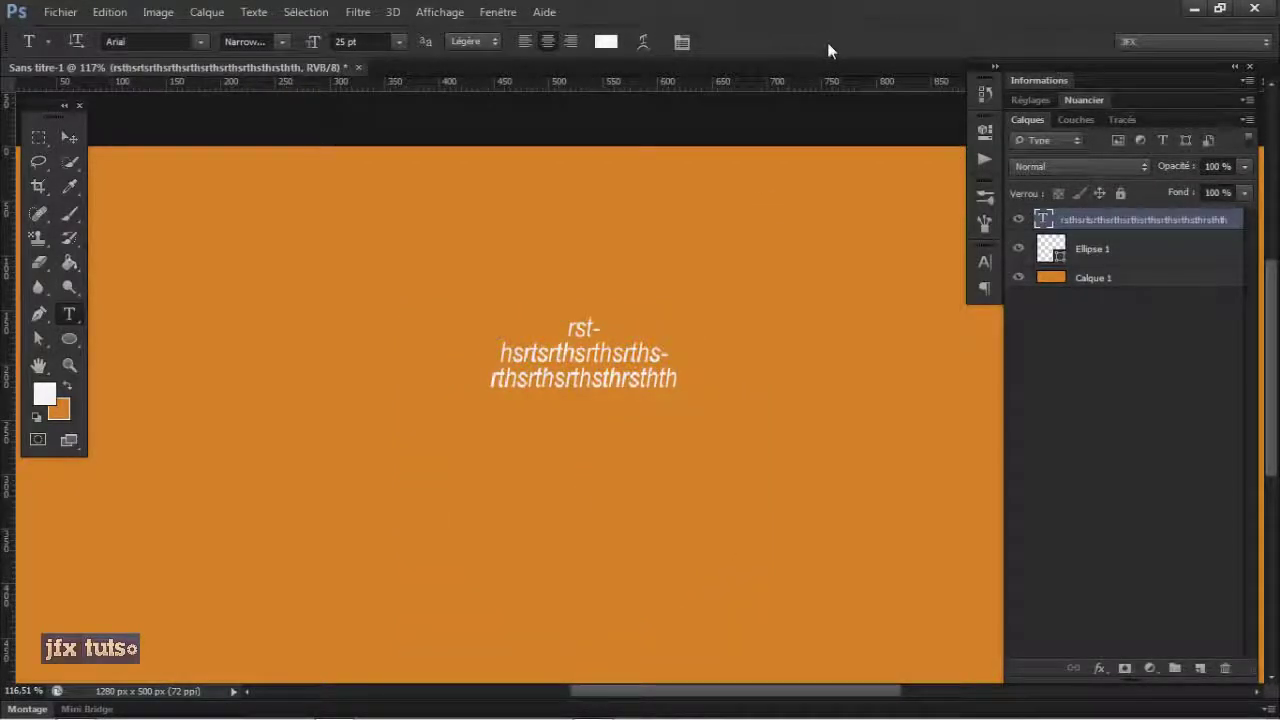
{"action": "key", "text": "ctrl+z"}
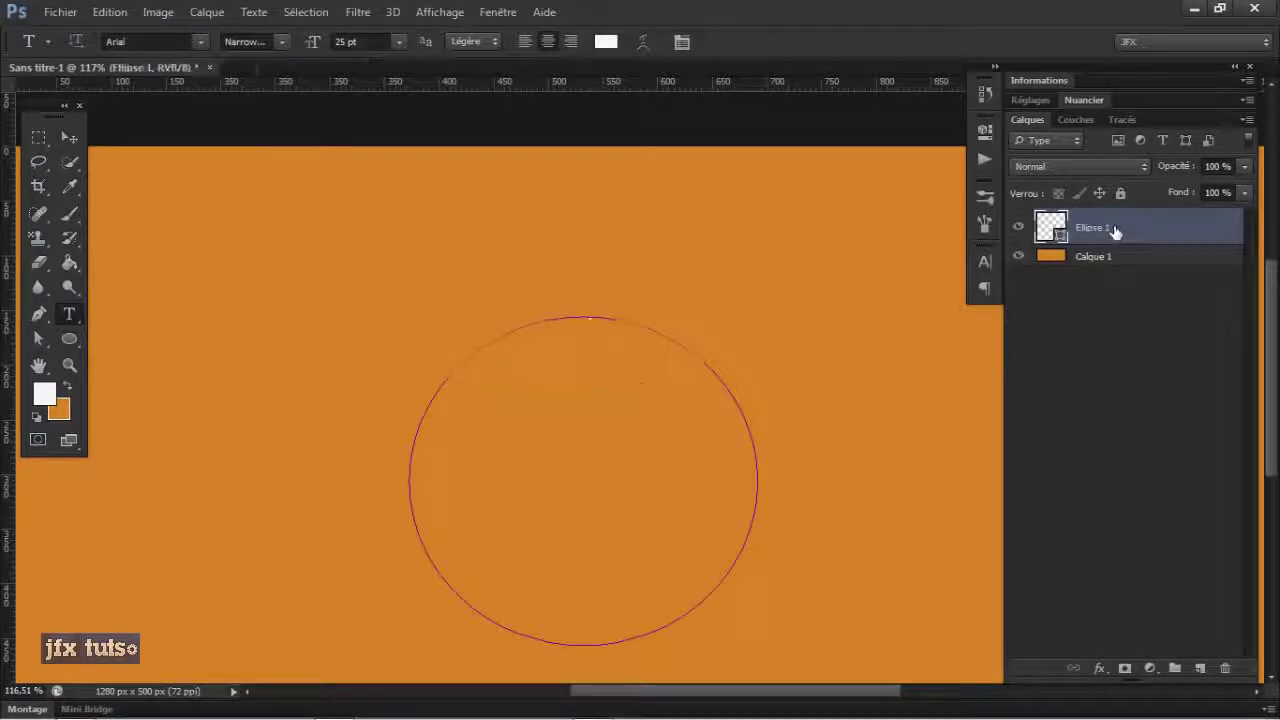
Step: Add the area type "rr" inside the ellipse shape
{"action": "left_click", "coordinate": [592, 318]}
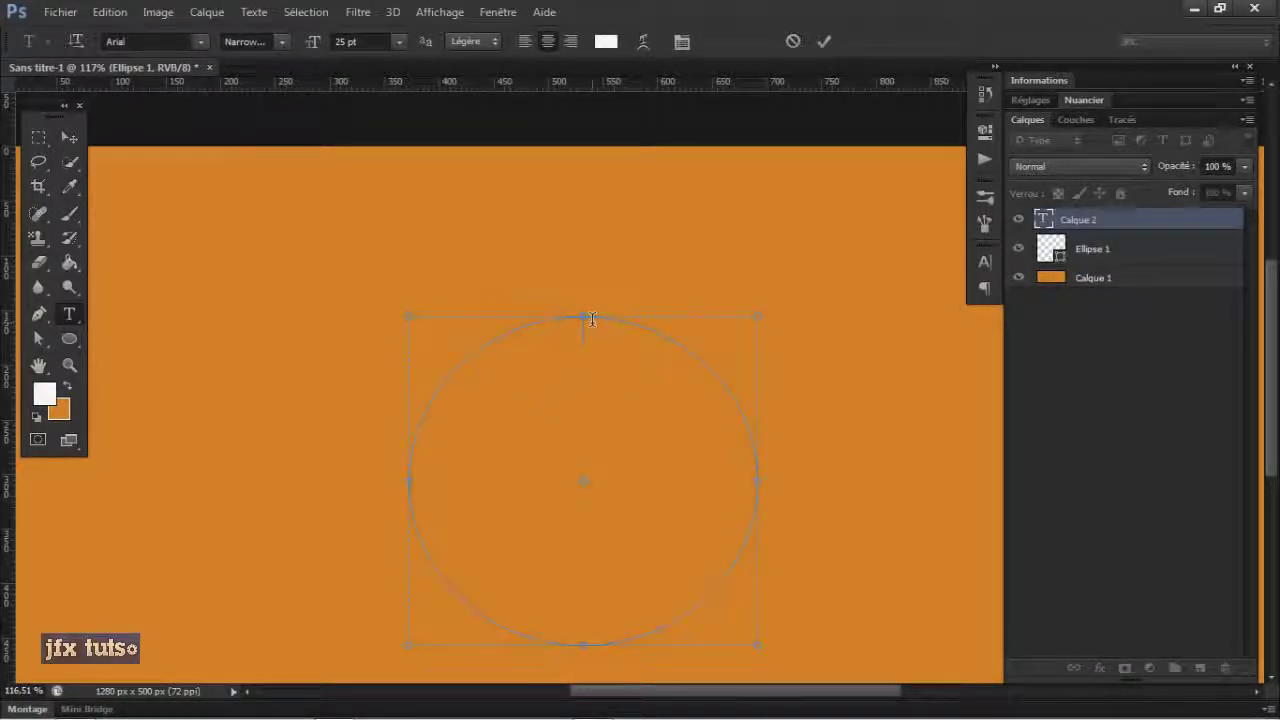
{"action": "type", "text": "ff"}
{"action": "left_click", "coordinate": [824, 41]}
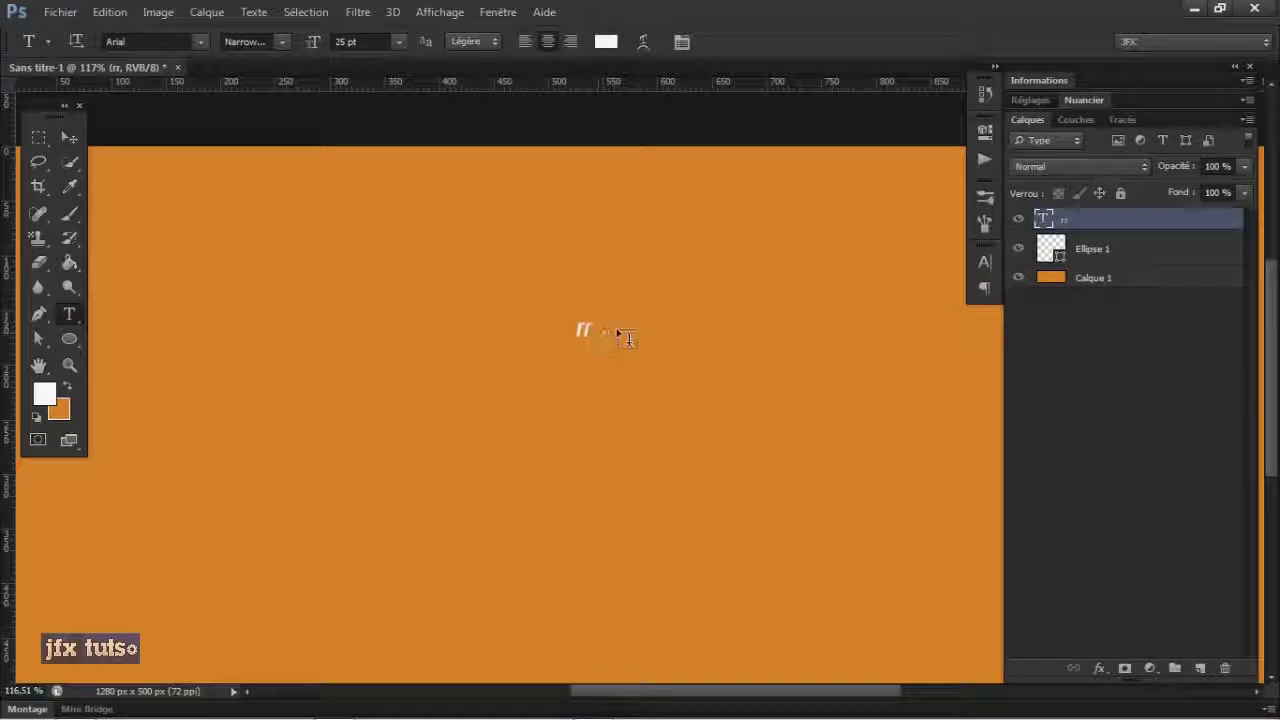
Step: Start an empty type layer on the ellipse's outline, and shift the "rr" text slightly to the right
{"action": "left_click", "coordinate": [1050, 248]}
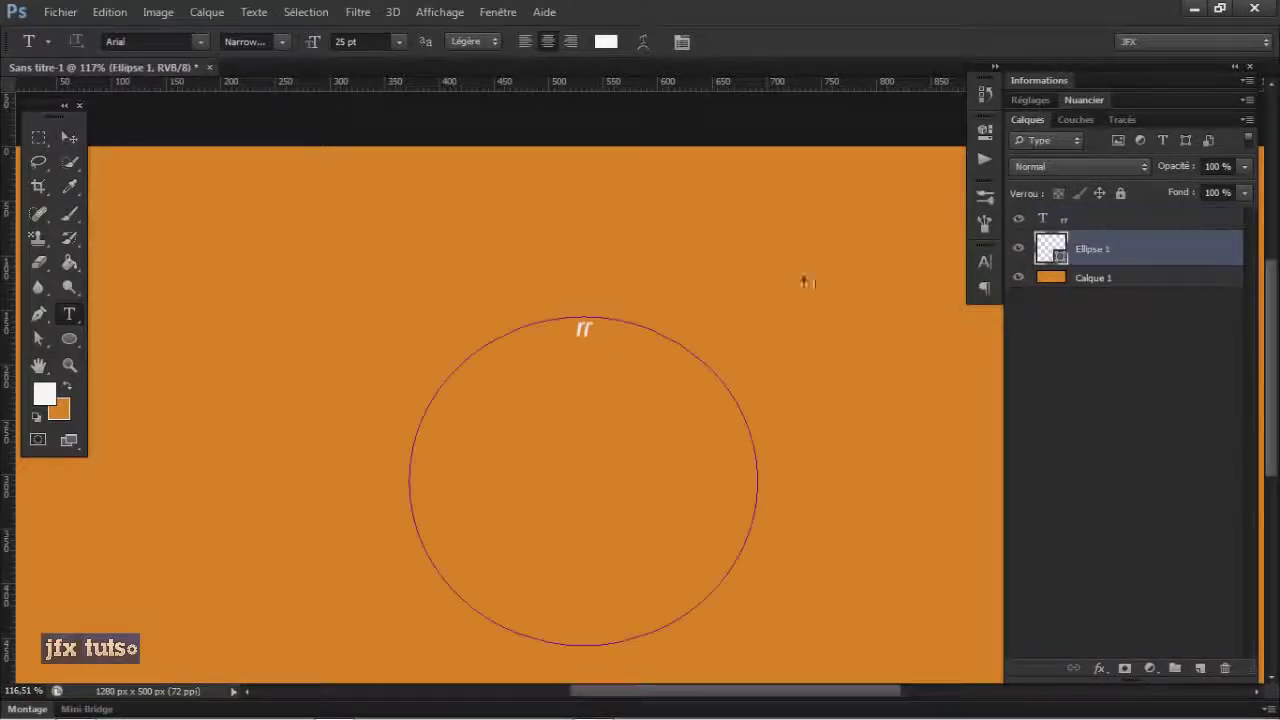
{"action": "left_click", "coordinate": [627, 337]}
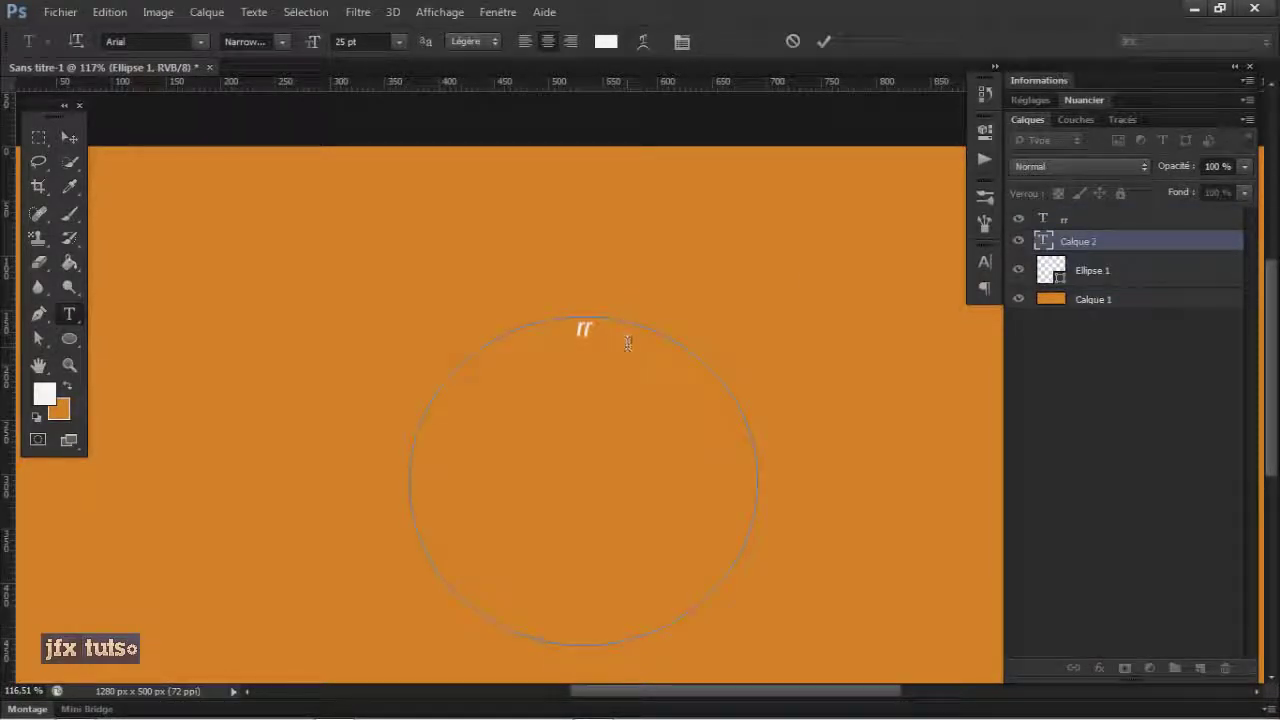
{"action": "left_click", "coordinate": [1062, 220]}
{"action": "key", "text": "v"}
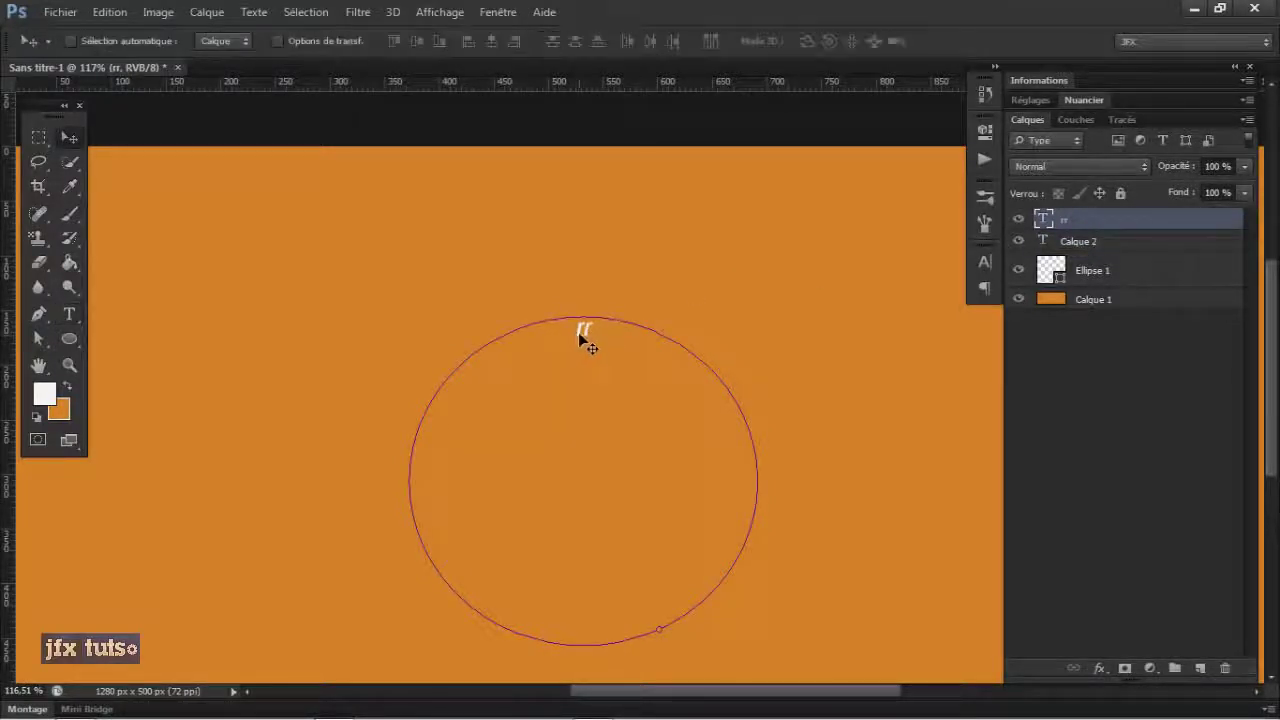
{"action": "left_click_drag", "start_coordinate": [579, 332], "coordinate": [590, 332]}
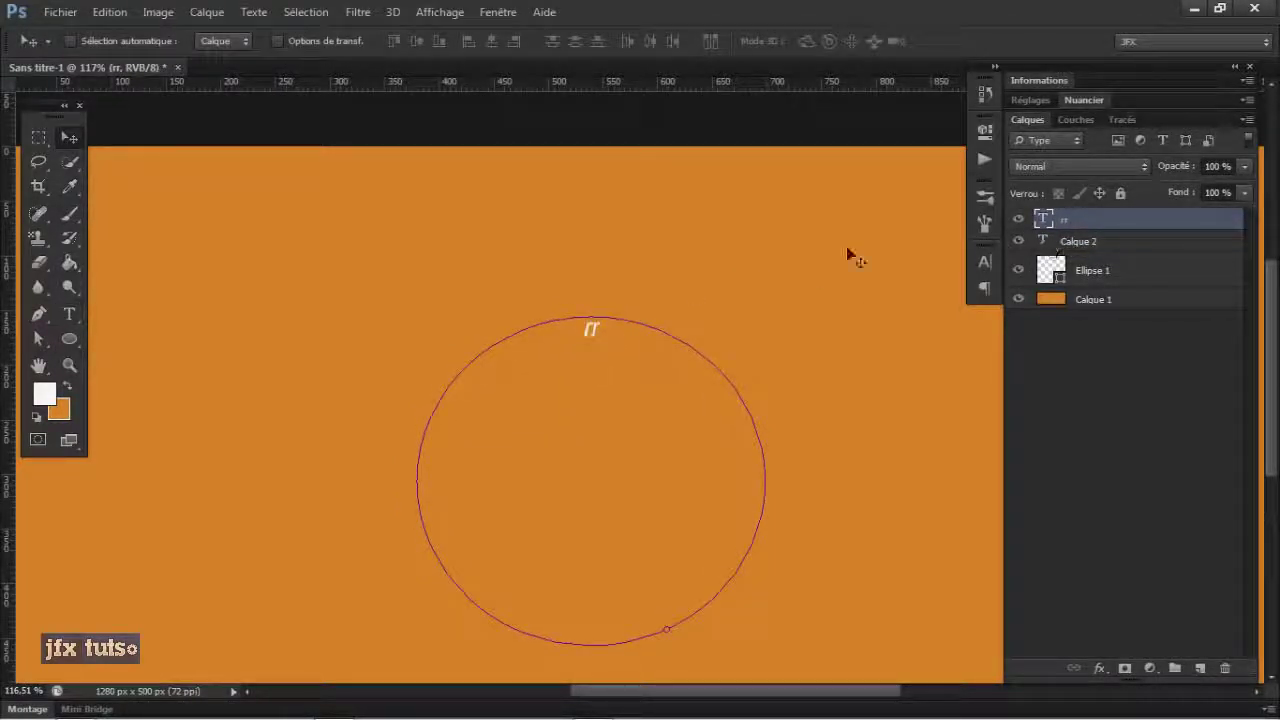
Step: Hide and delete the empty type layer Calque 2
{"action": "left_click", "coordinate": [1066, 245]}
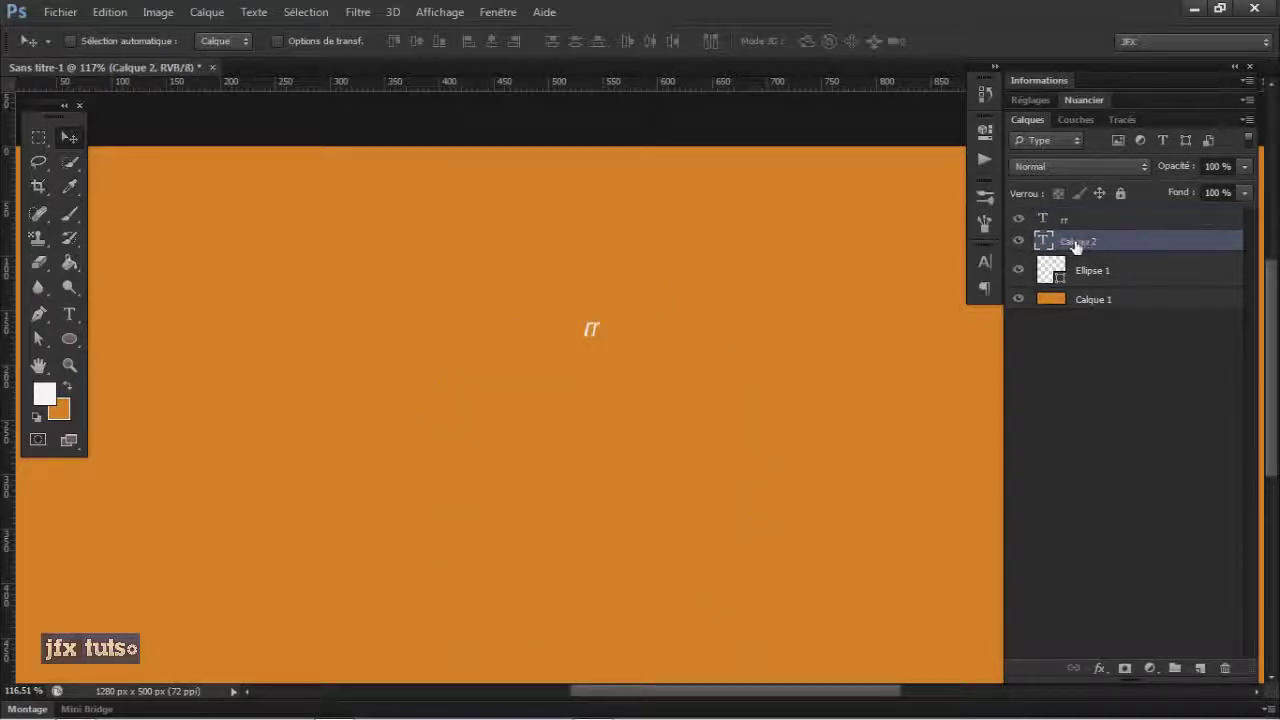
{"action": "left_click", "coordinate": [1020, 242]}
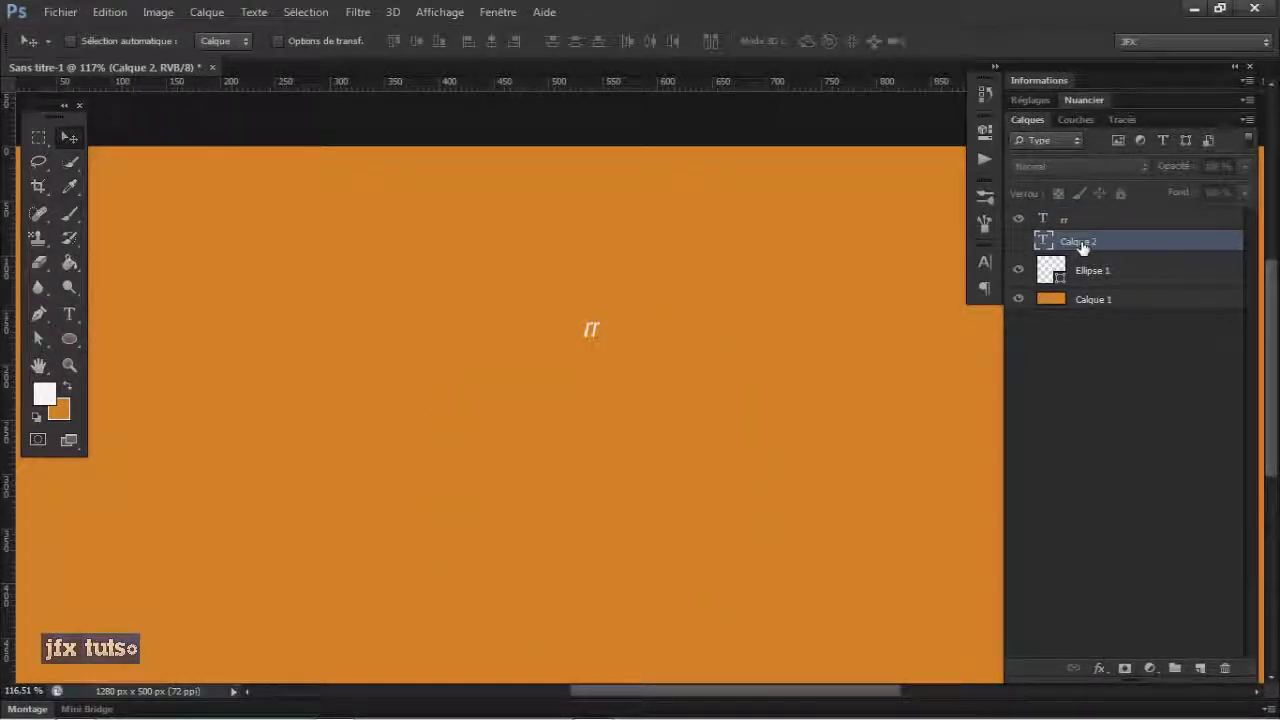
{"action": "key", "text": "Delete"}
Step: Nudge the ellipse shape slightly up and to the left, and delete the "rr" text layer
{"action": "left_click", "coordinate": [1048, 226]}
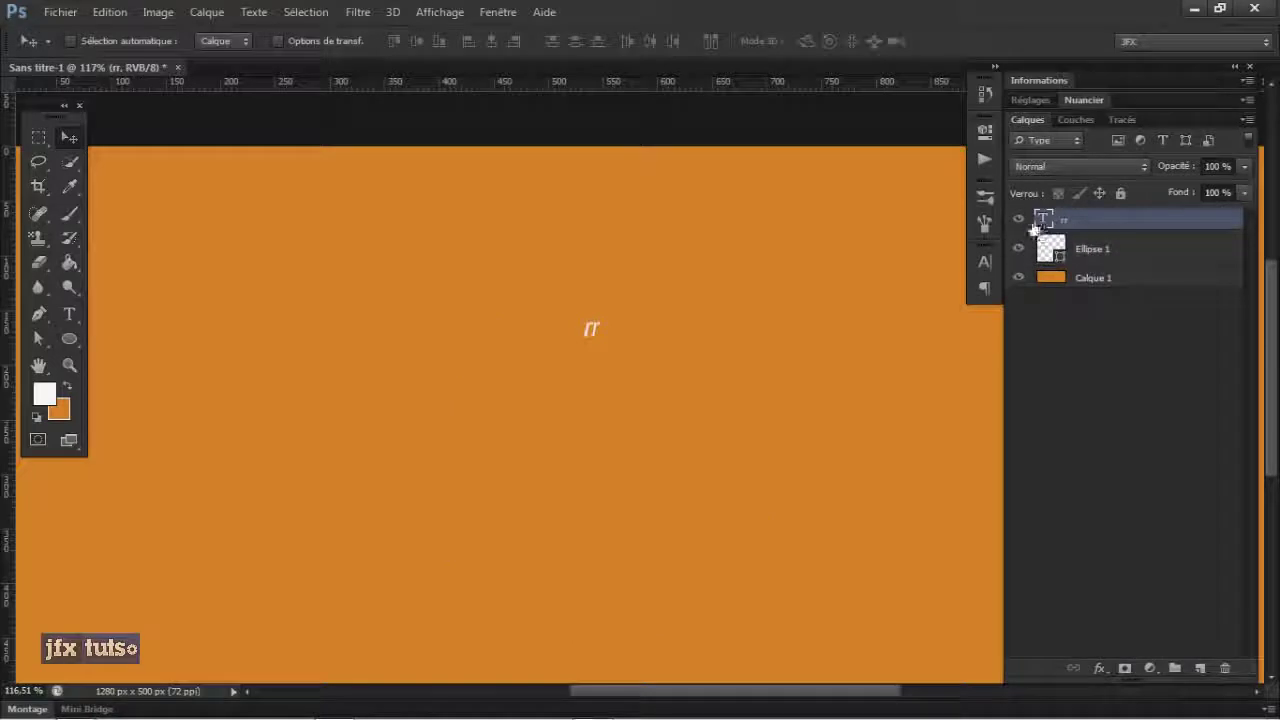
{"action": "left_click_drag", "start_coordinate": [597, 340], "coordinate": [609, 315]}
{"action": "left_click", "coordinate": [1088, 248]}
{"action": "left_click", "coordinate": [1082, 218]}
{"action": "key", "text": "Delete"}
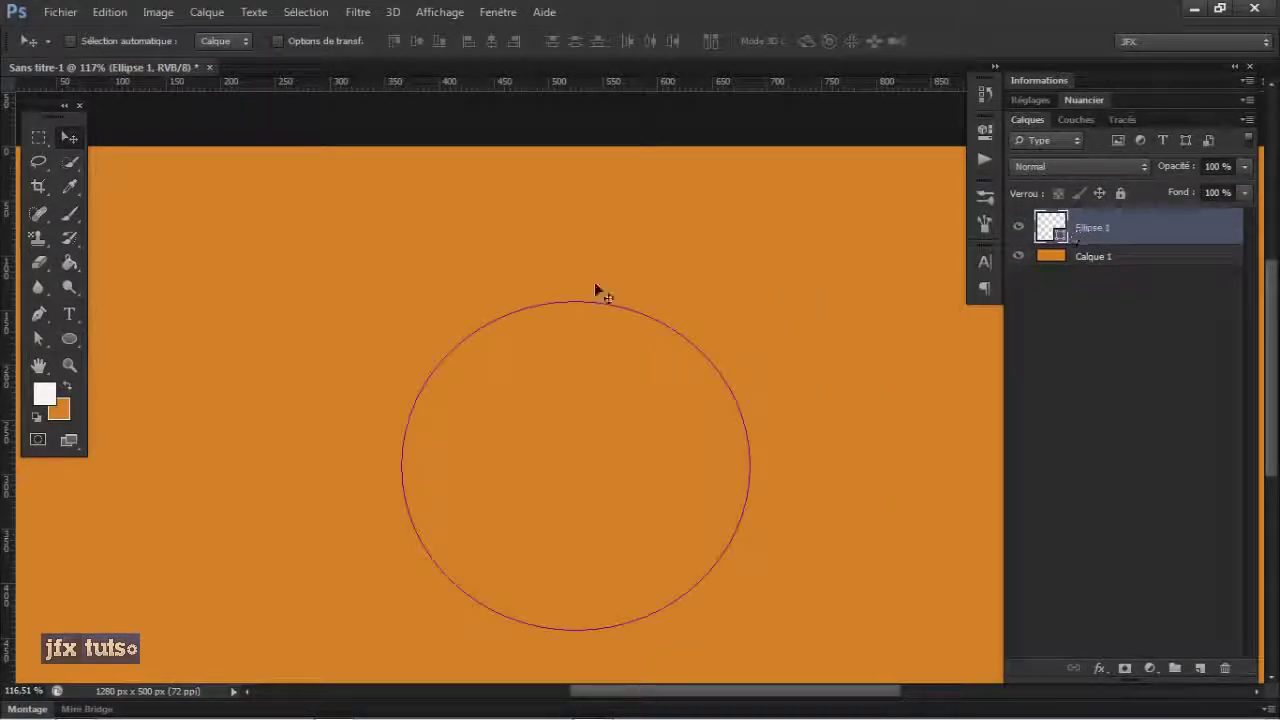
Step: Place a long row of "f" characters along the ellipse's inner edge and slide it around the right side of the outline
{"action": "key", "text": "t"}
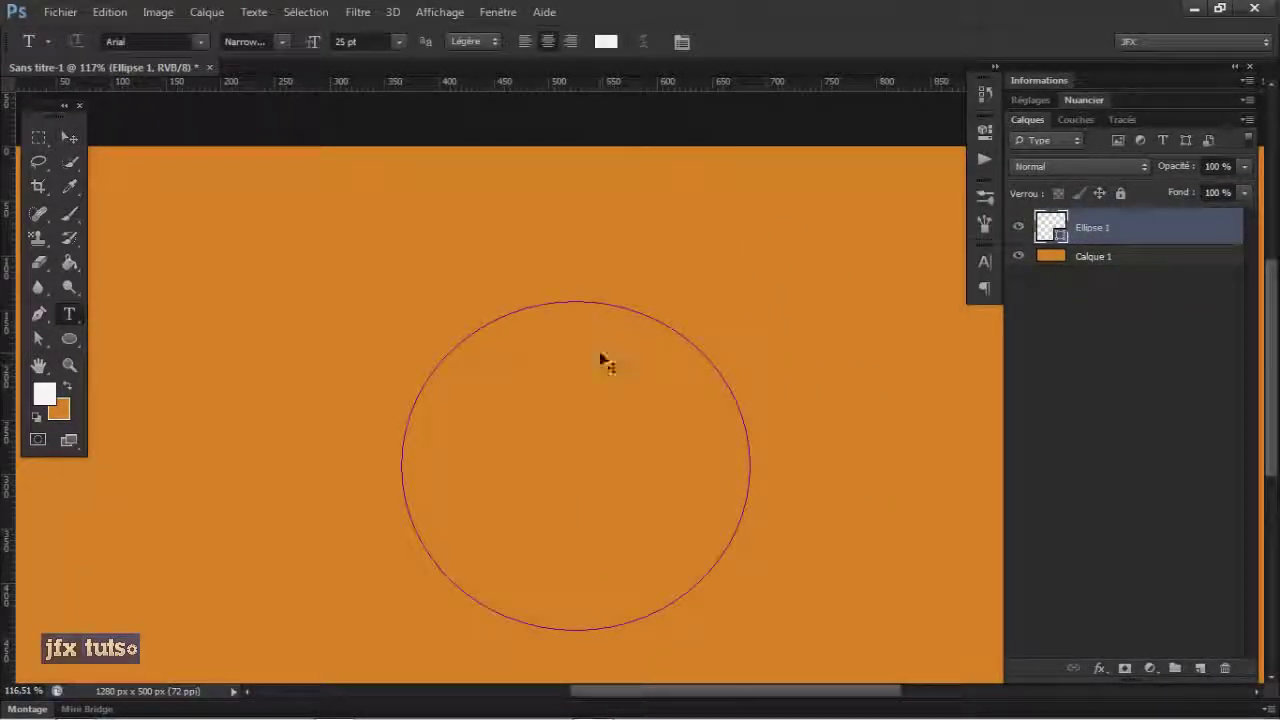
{"action": "left_click", "coordinate": [600, 355]}
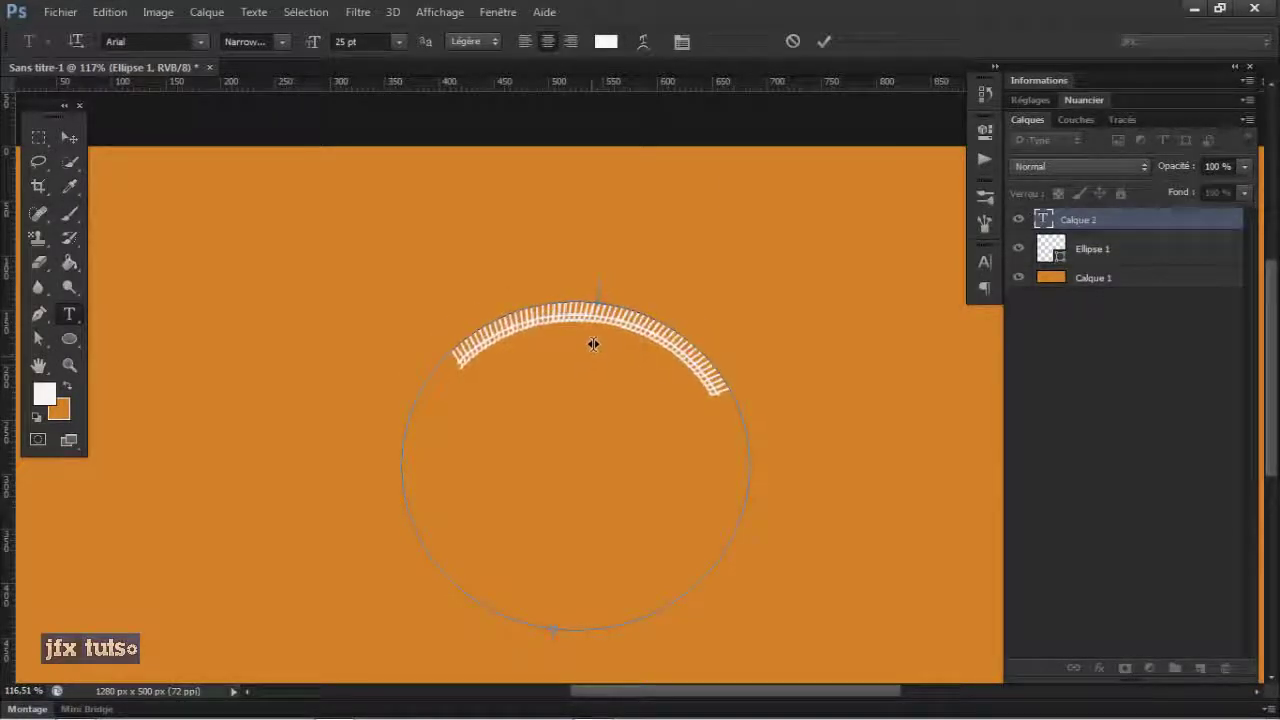
{"action": "left_click_drag", "start_coordinate": [691, 322], "coordinate": [714, 517]}
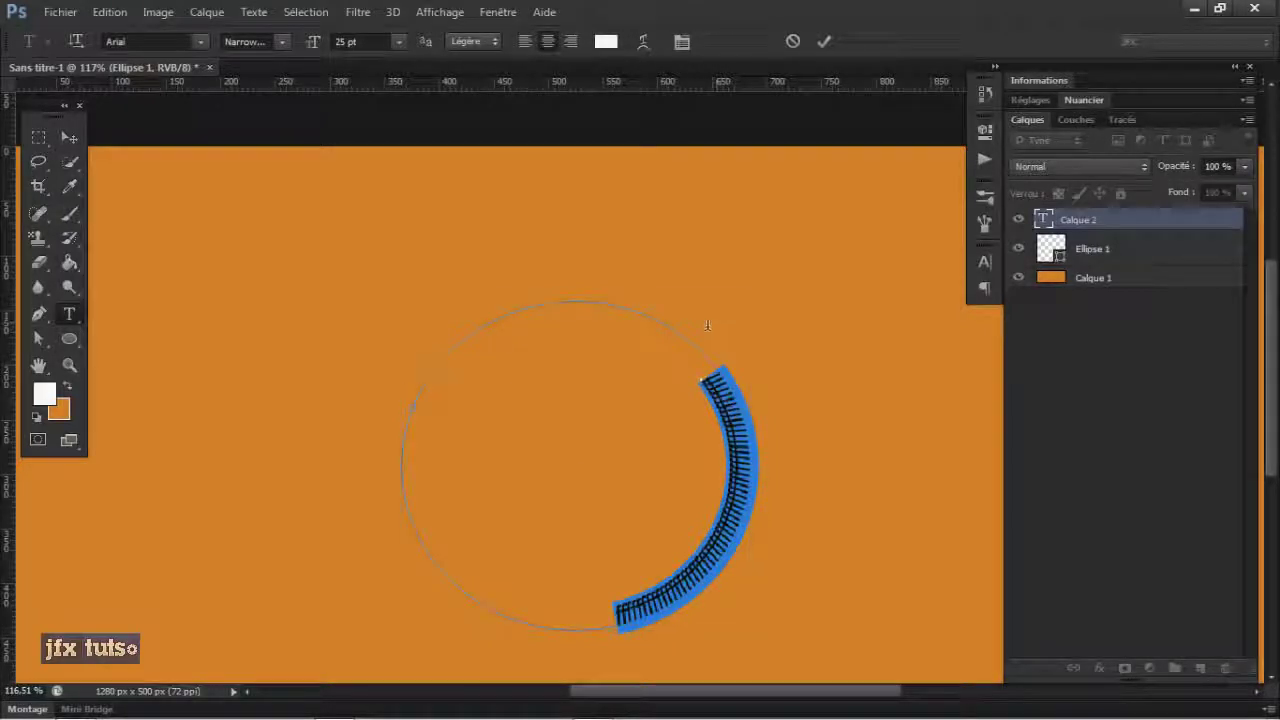
{"action": "left_click", "coordinate": [708, 376]}
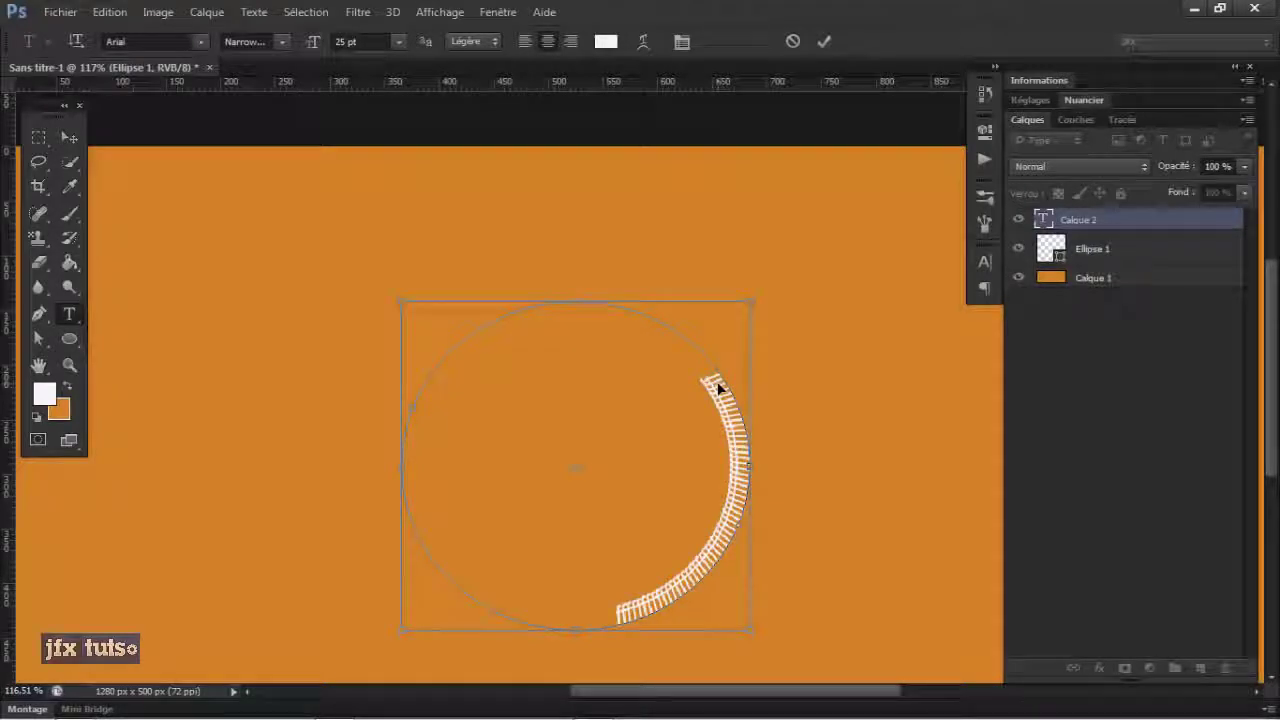
{"action": "left_click_drag", "start_coordinate": [718, 388], "coordinate": [668, 342]}
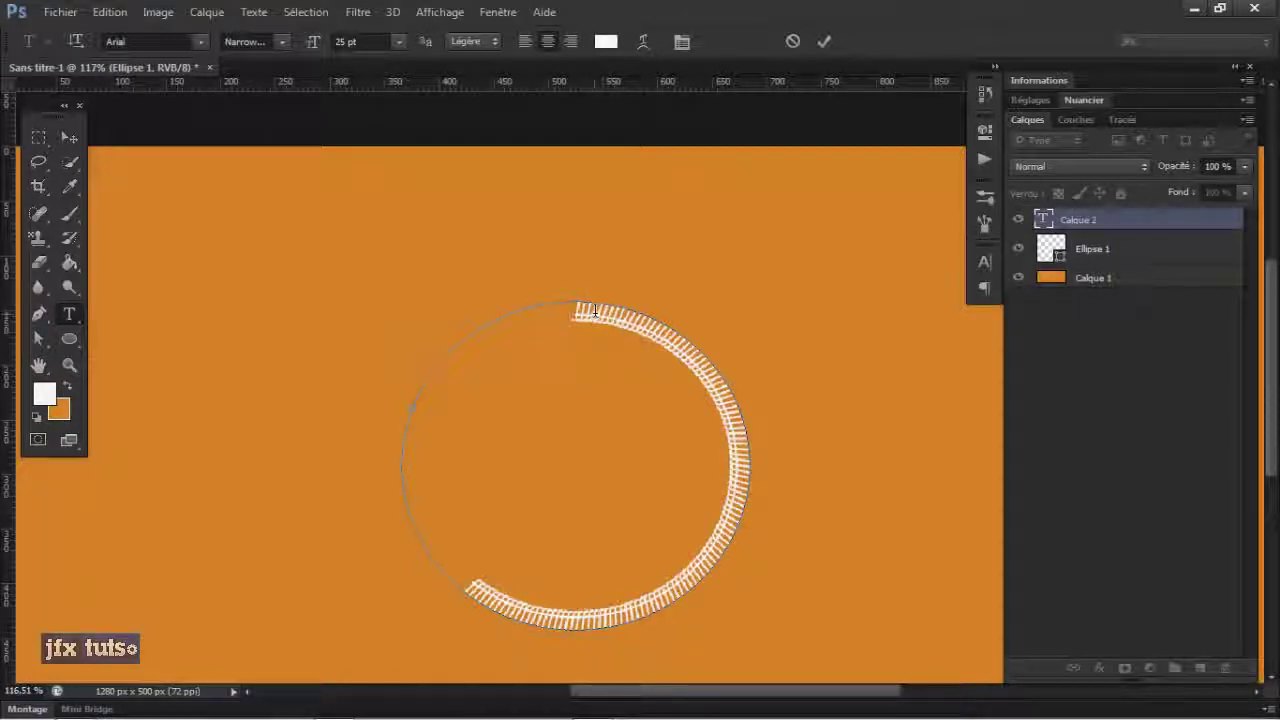
Step: Add "fffgrgeregrgergerg" to the path type at the upper arc and commit the text
{"action": "type", "text": "fffgrgeregrgergerg"}
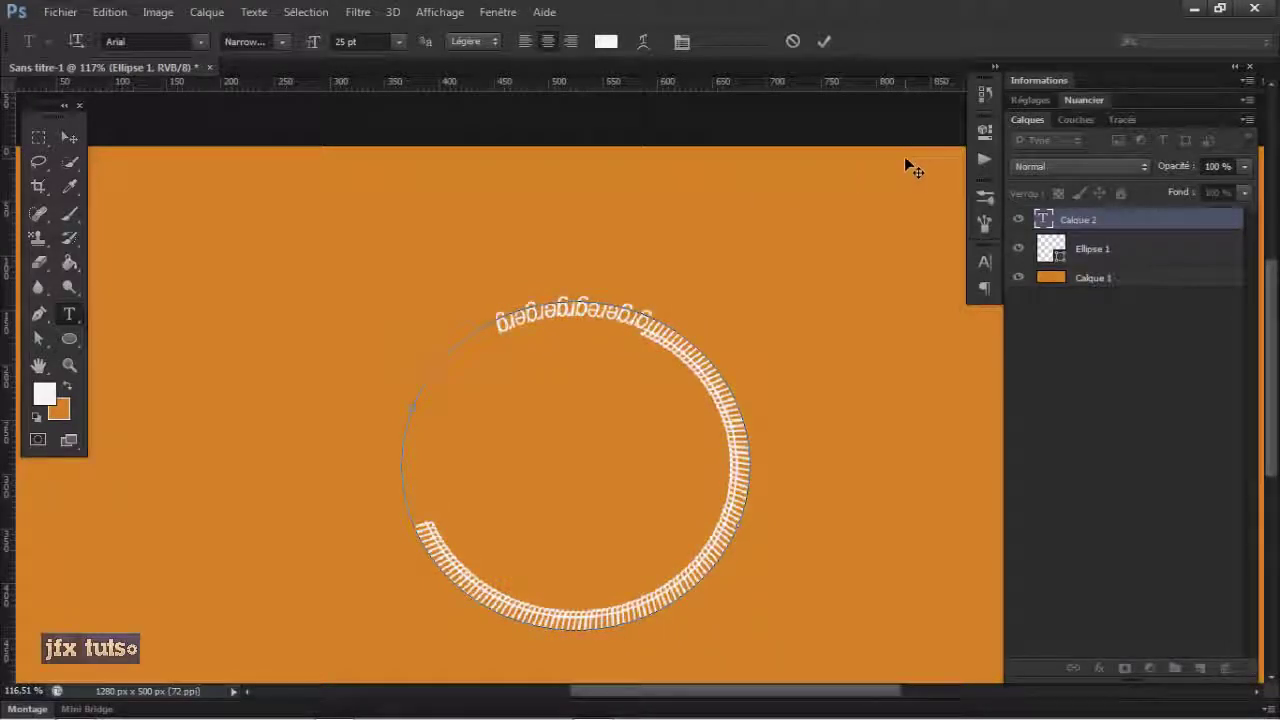
{"action": "left_click", "coordinate": [818, 47]}
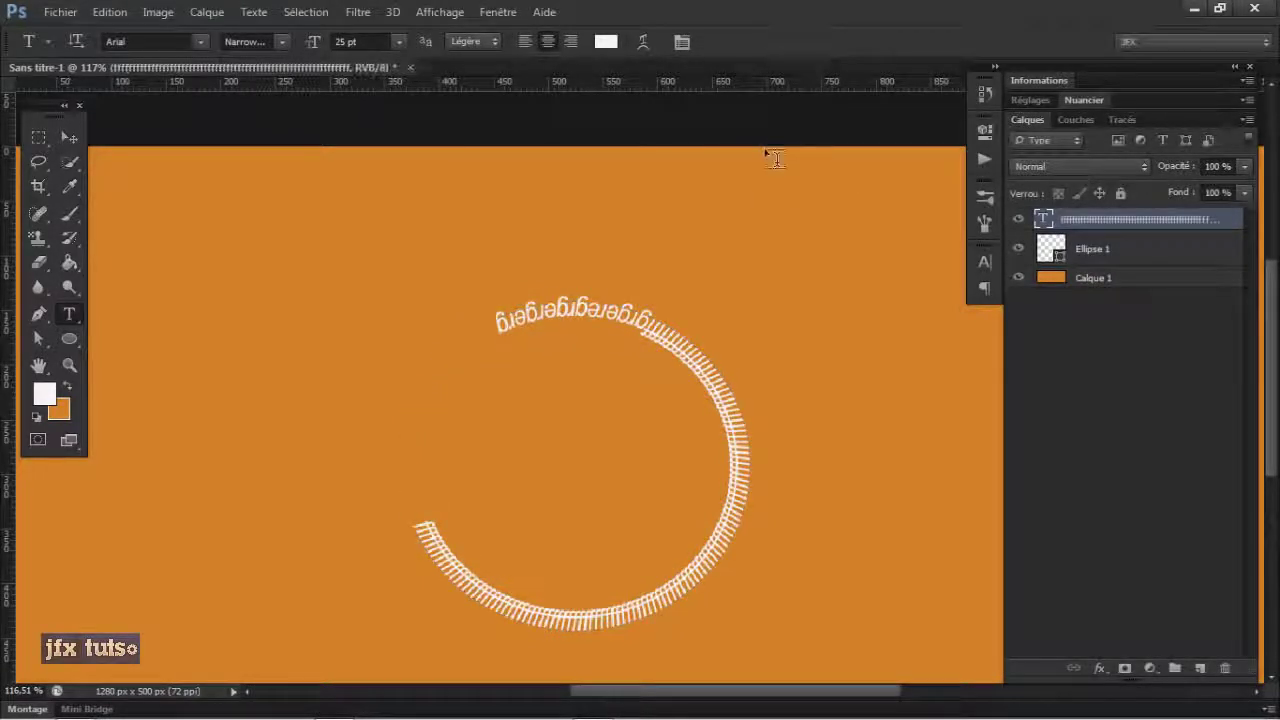
{"action": "key", "text": "v"}
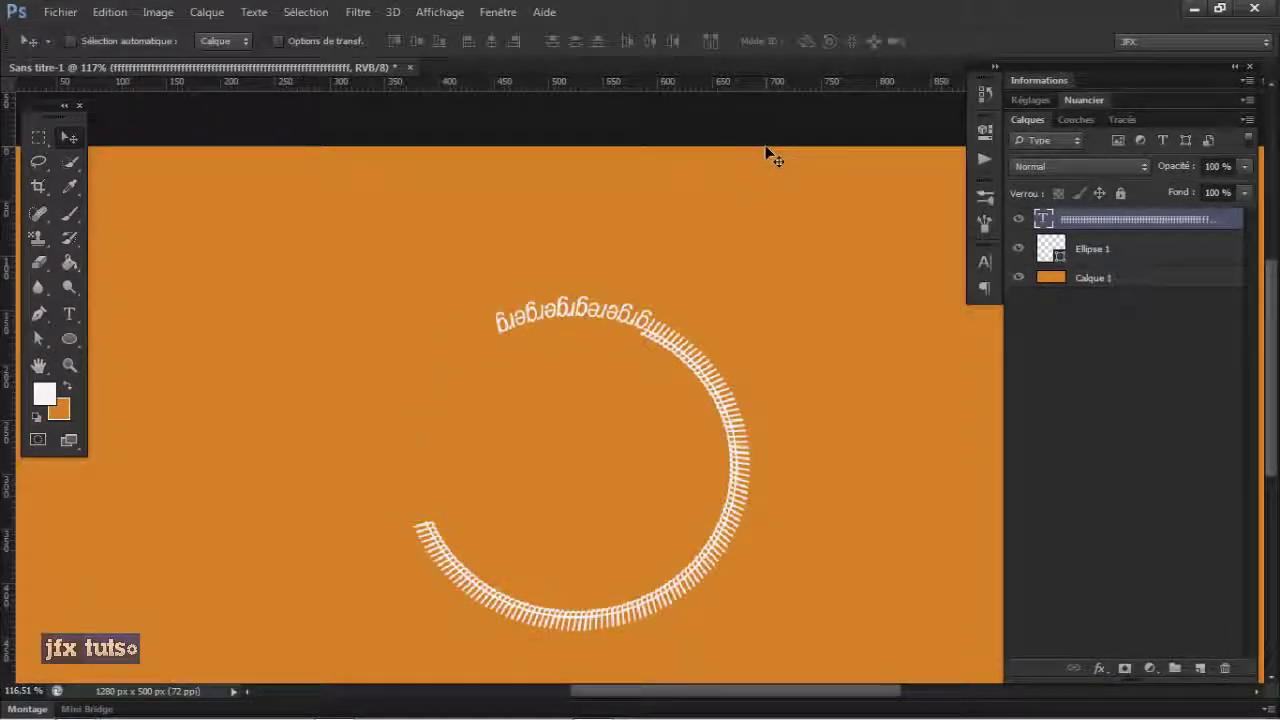